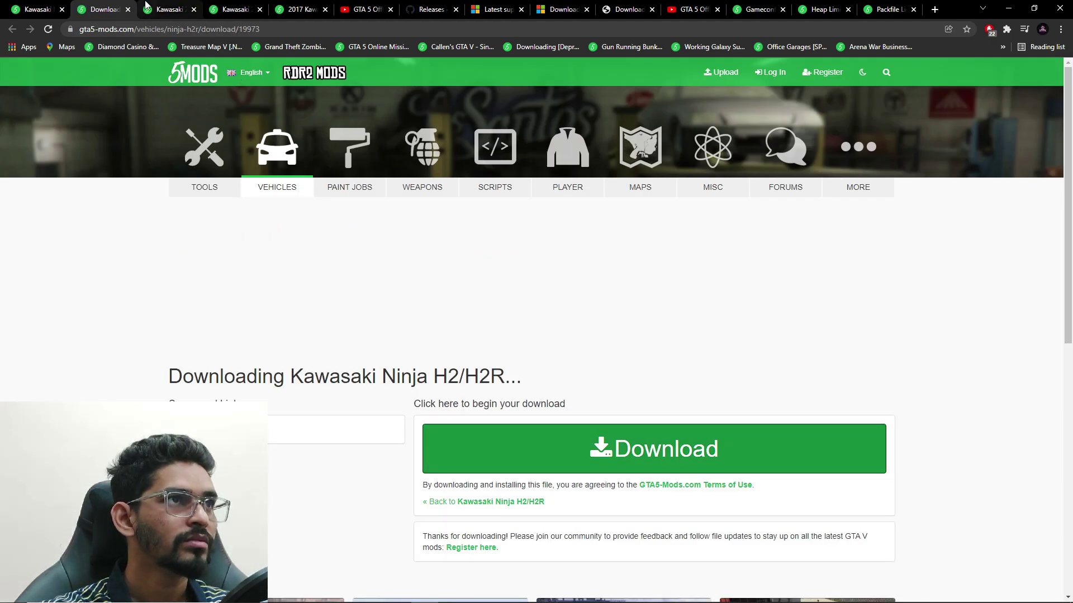
Start downloading version 2.0 of the Kawasaki Z1000 mod from its GTA5-Mods page.
left_click(168, 9)
scroll(500, 179, "down", 2)
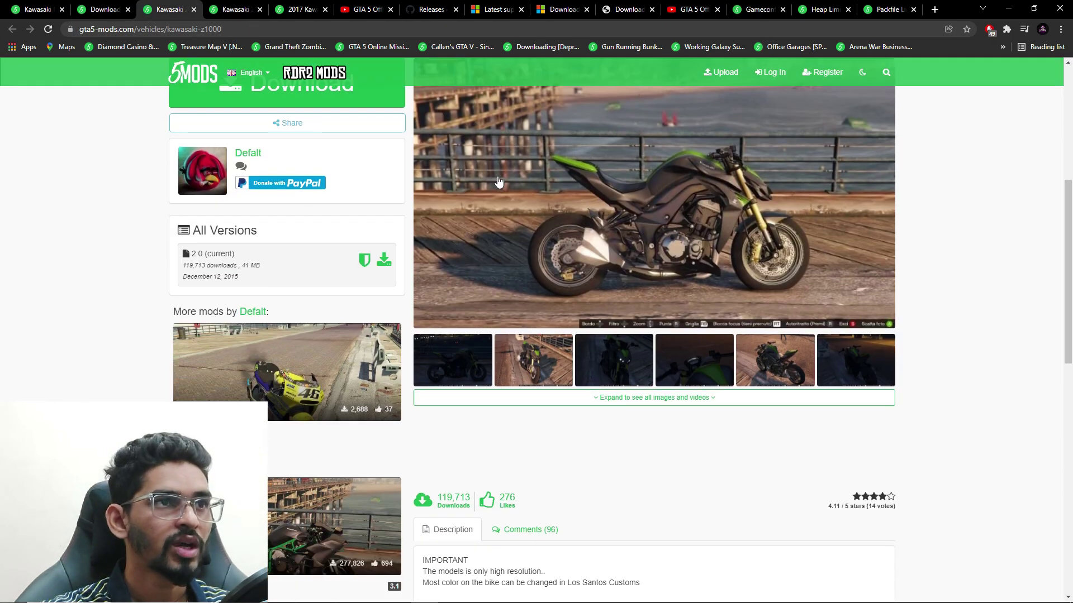
left_click(384, 260)
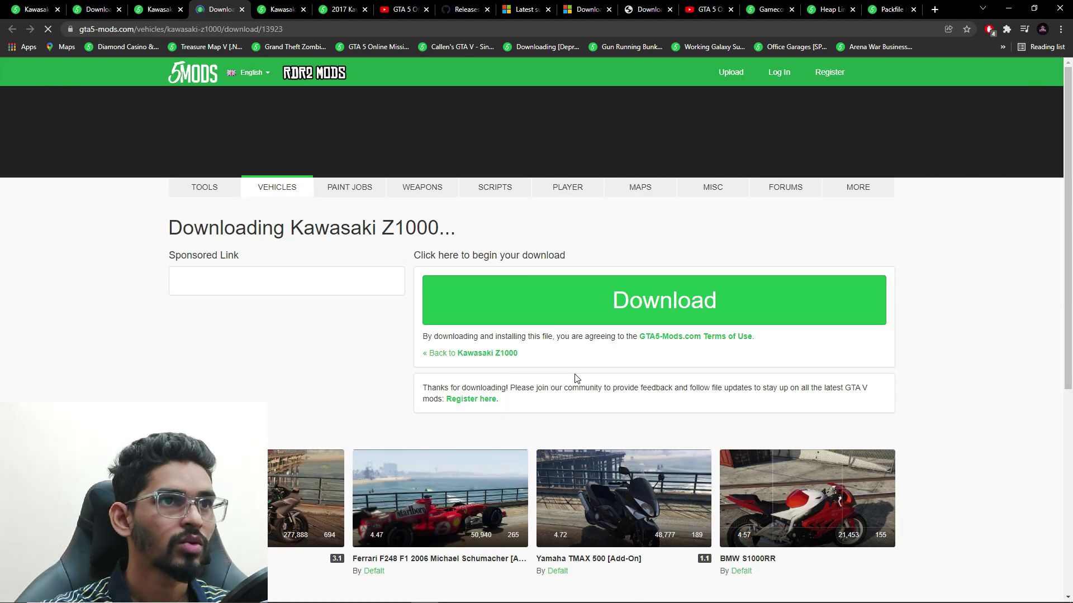
Open the download page for the Kawasaki ZX10R - 2016 [Add-On | Tuning] 2.0 mod.
left_click(279, 9)
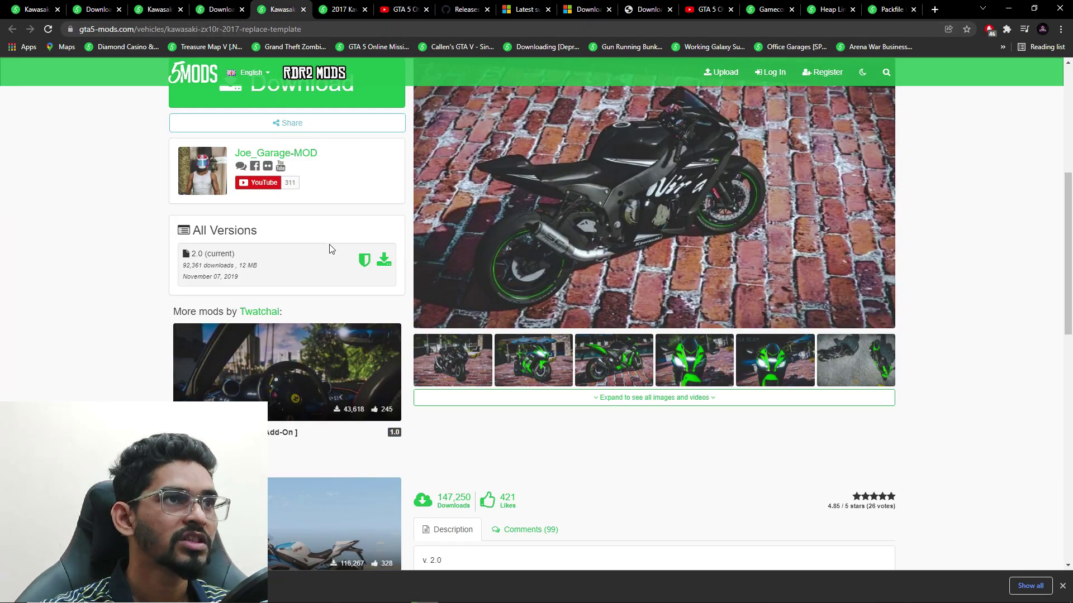
scroll(332, 249, "up", 2)
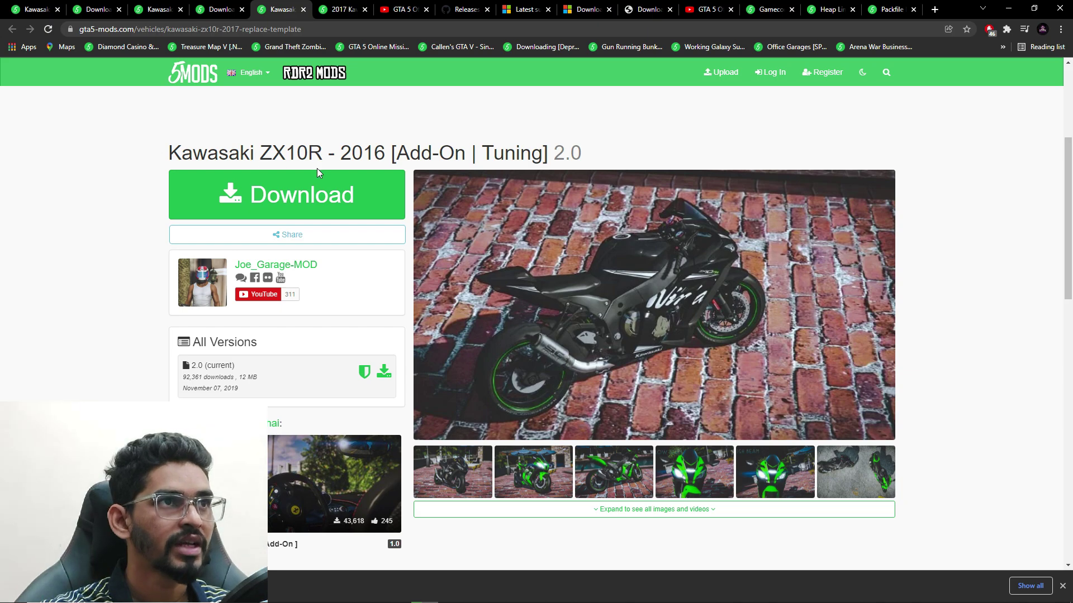
scroll(317, 172, "down", 1)
left_click(538, 267)
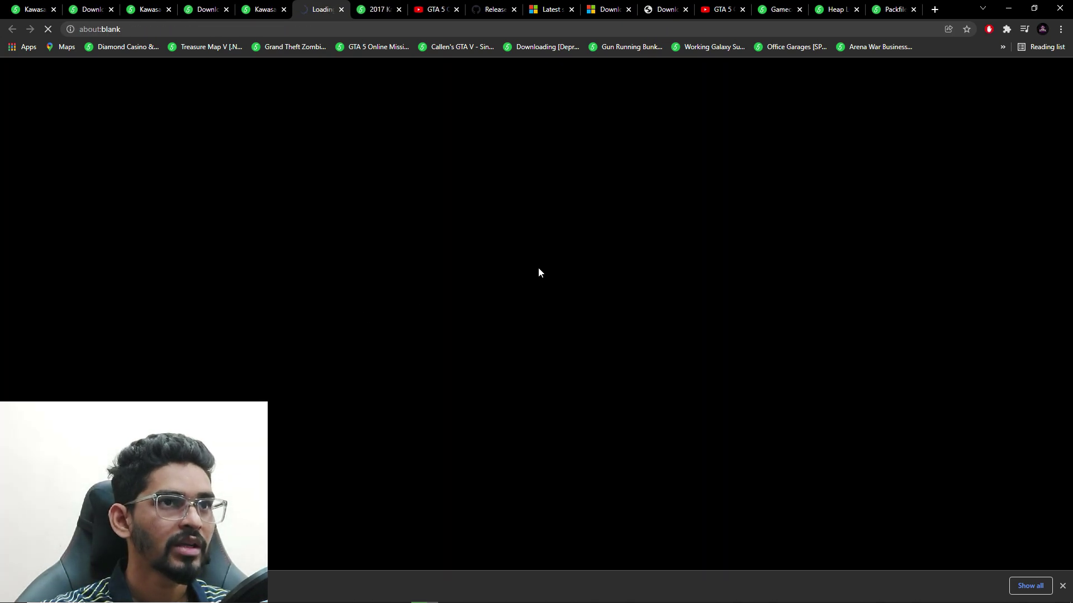
Download version 1.0 (current) of the 2017 Kawasaki Ninja300 [Add-On | Tuning] mod, not the Shield Template.
left_click(376, 7)
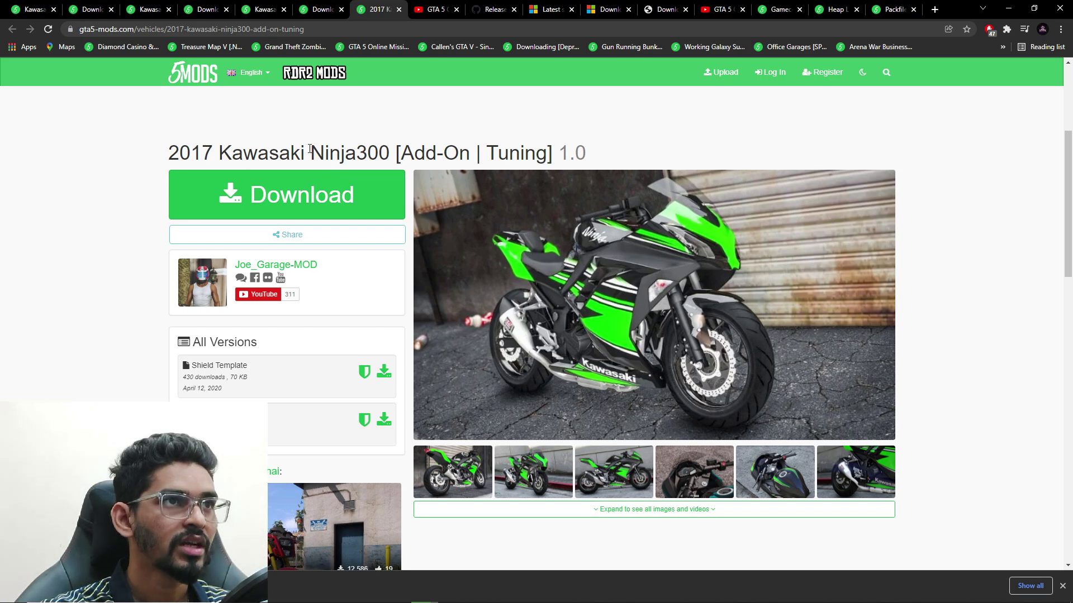
scroll(407, 146, "down", 3)
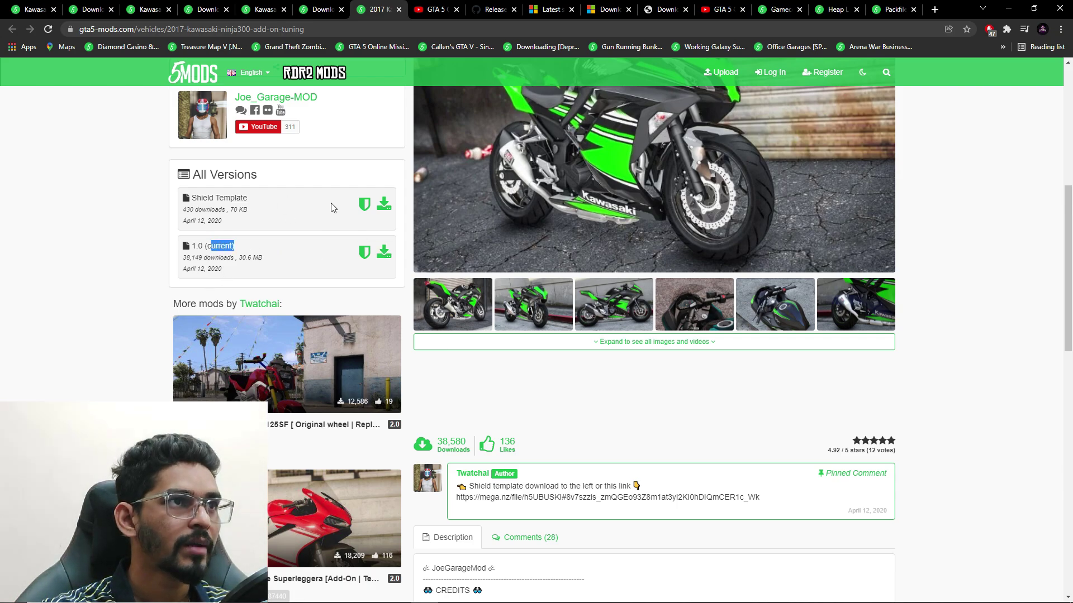
left_click(308, 260)
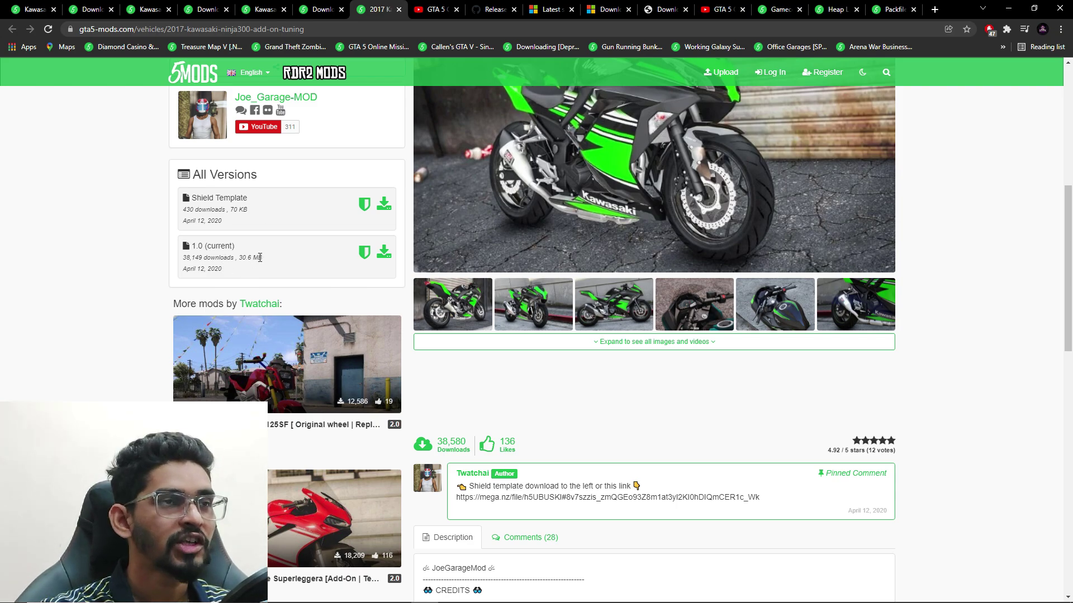
left_click(384, 253)
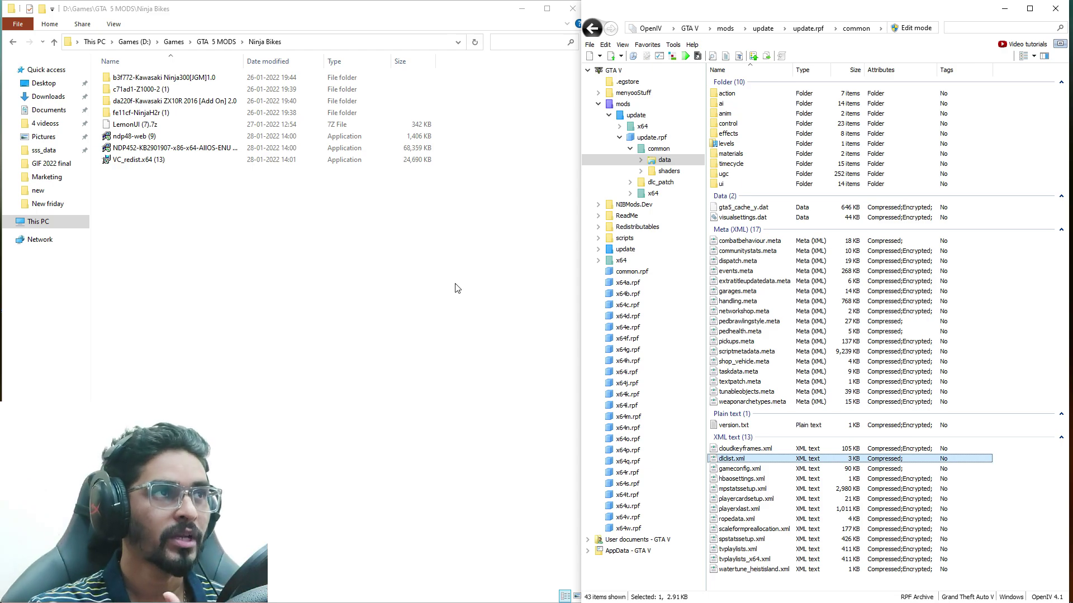
Switch to OpenIV beside the Ninja Bikes folder and enable edit mode, accepting the automatic-save warning.
left_click_drag(299, 179, 263, 73)
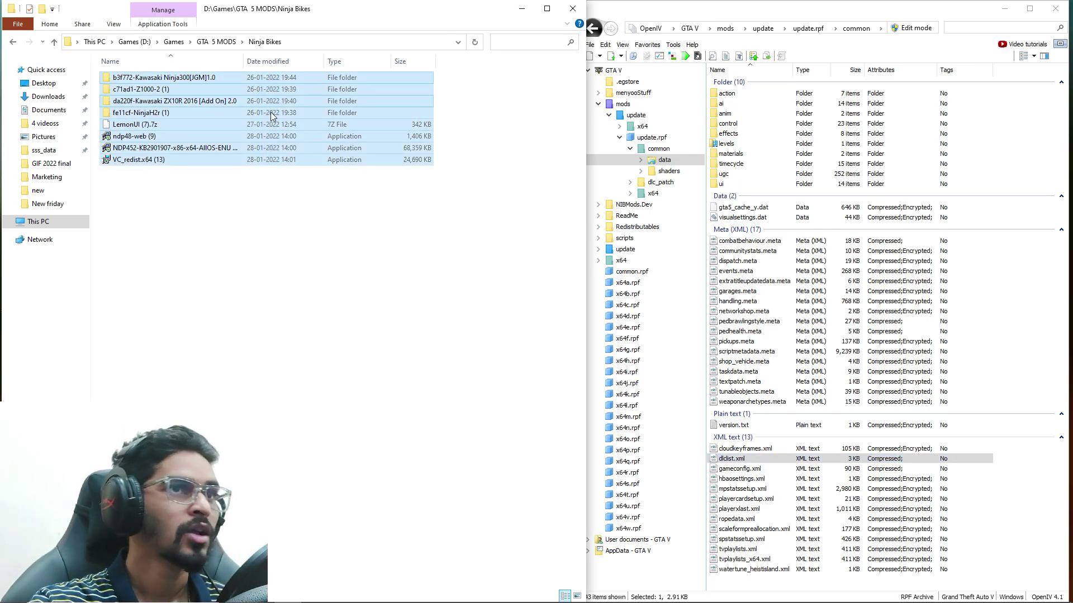
left_click(911, 100)
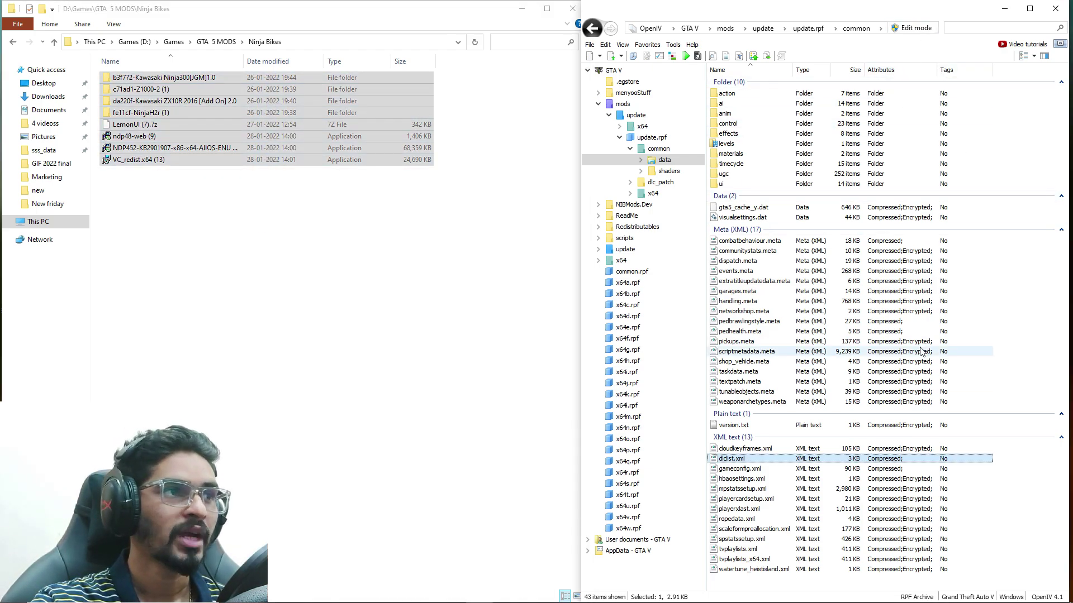
left_click(911, 28)
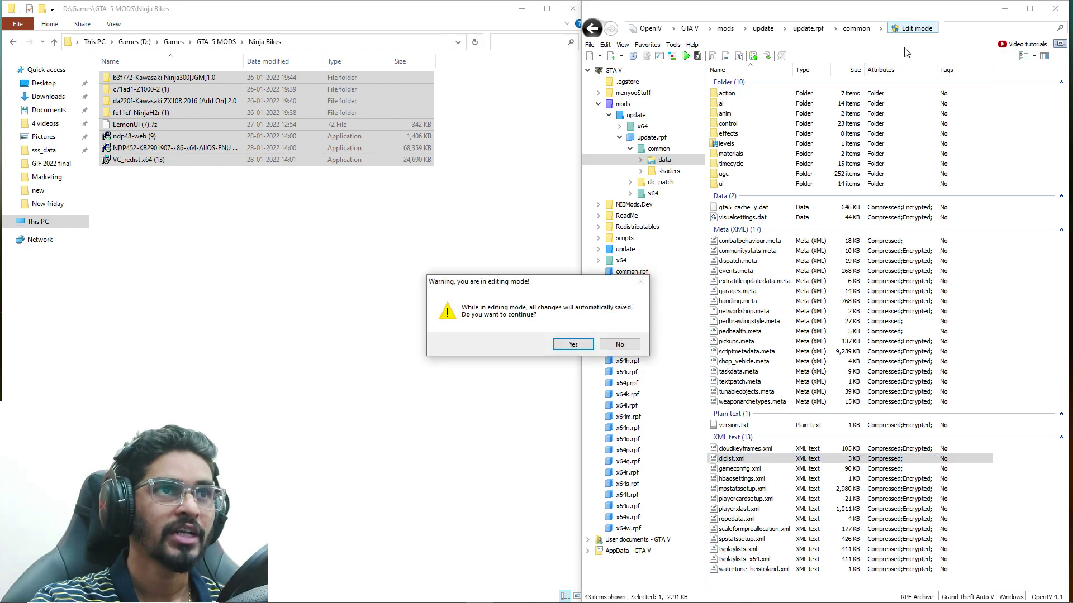
left_click(573, 344)
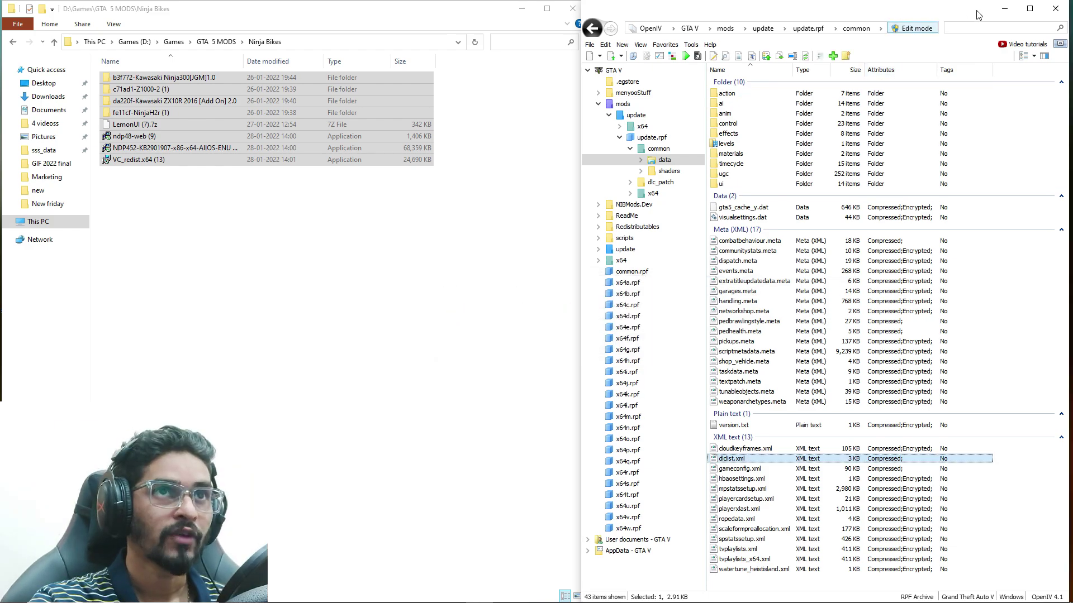
left_click(298, 229)
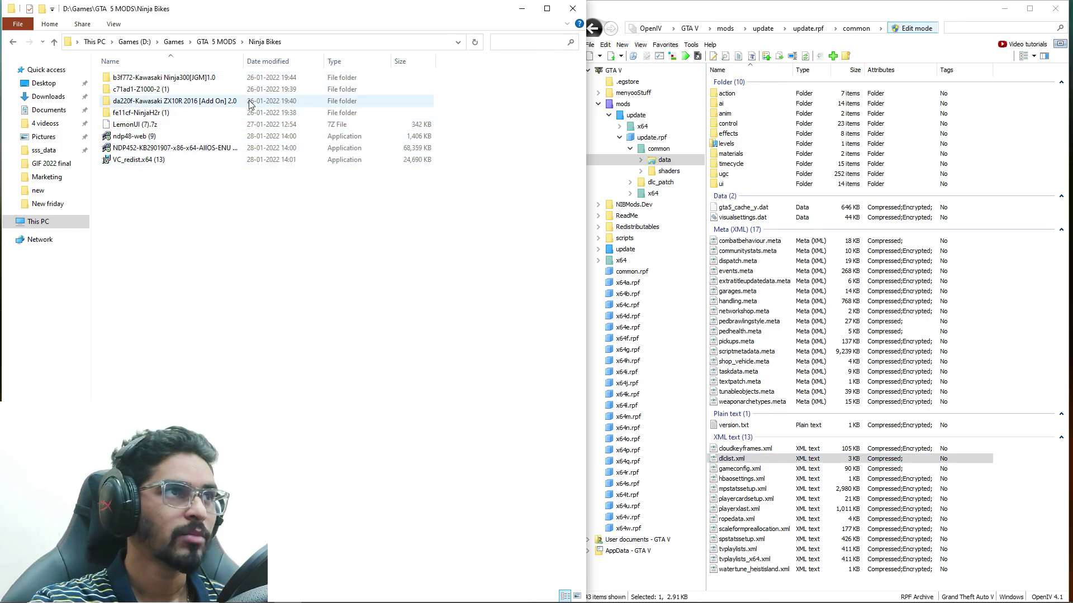
Open the Ninja 4 Bikes notes in Notepad and review the Step 1 requirements, including the Lemon UI entry.
key("alt+Tab")
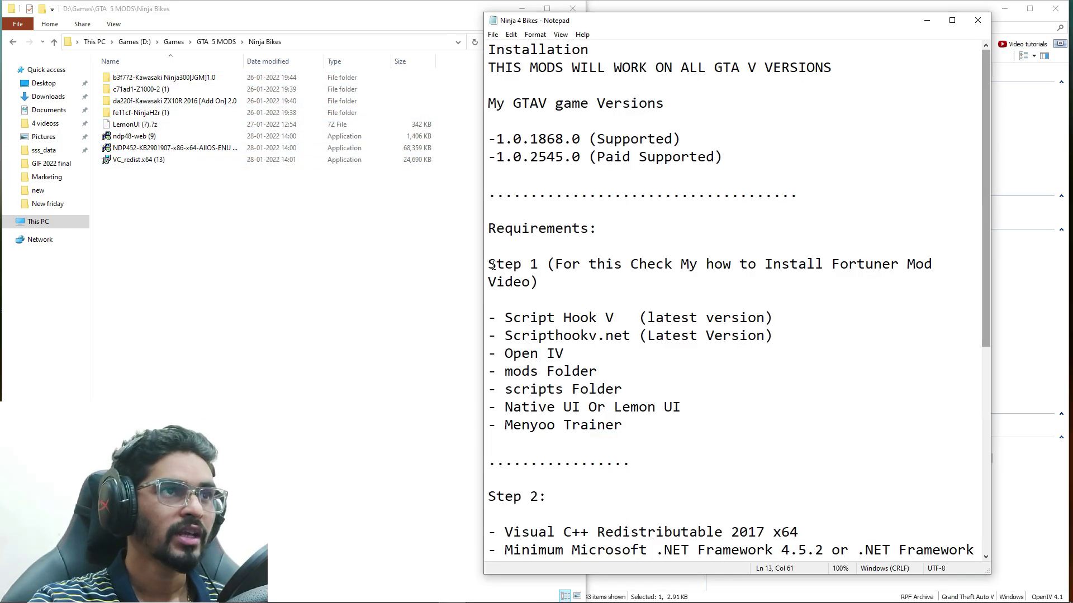
left_click_drag(493, 265, 623, 426)
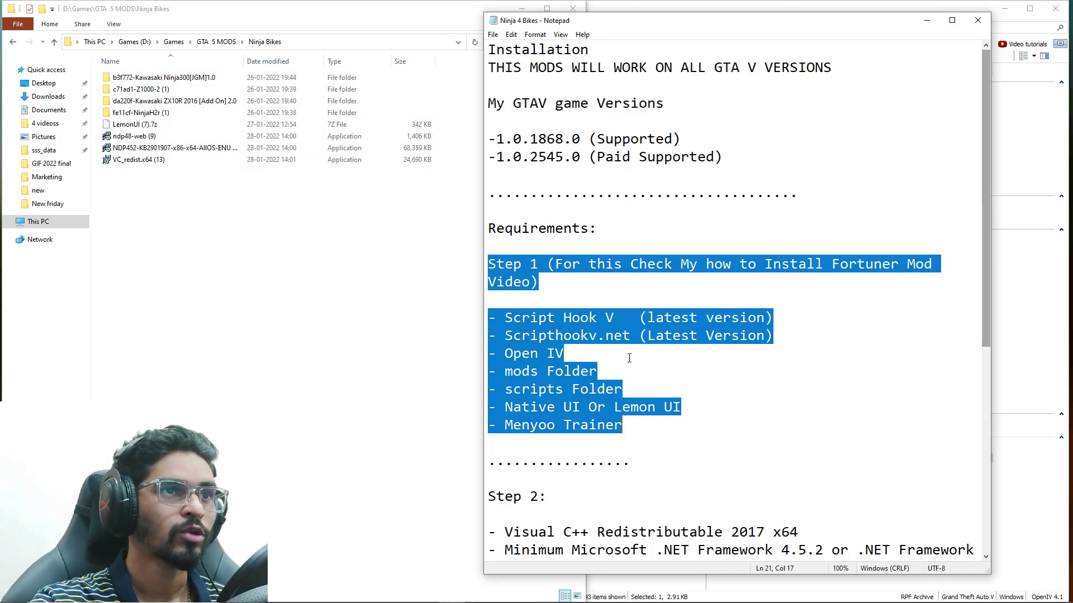
left_click(608, 329)
left_click_drag(623, 426, 651, 442)
left_click(555, 354)
scroll(735, 397, "down", 2)
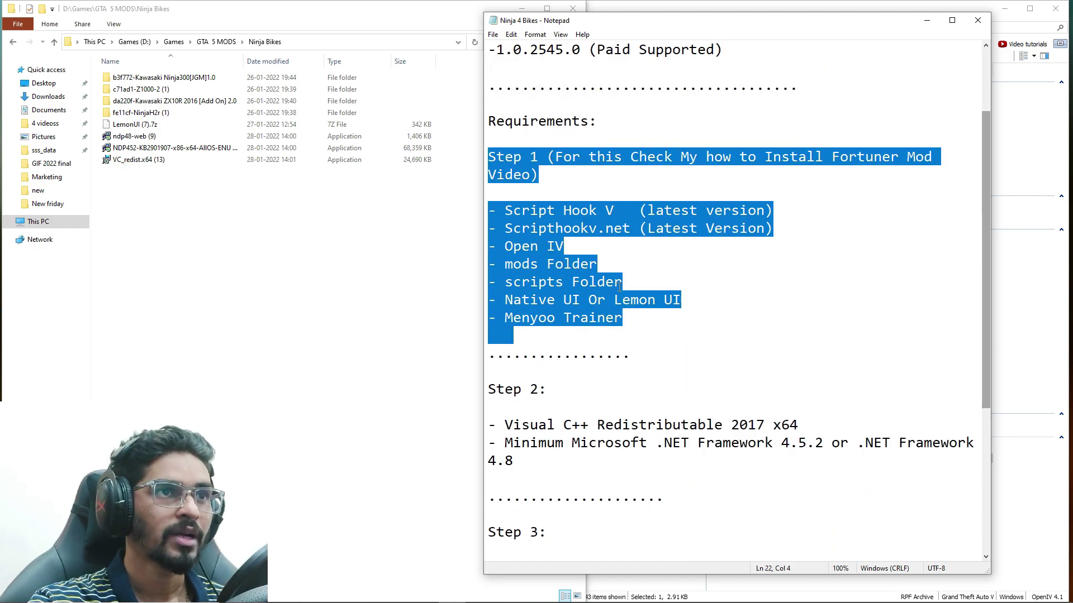
left_click(631, 302)
left_click_drag(614, 300, 690, 300)
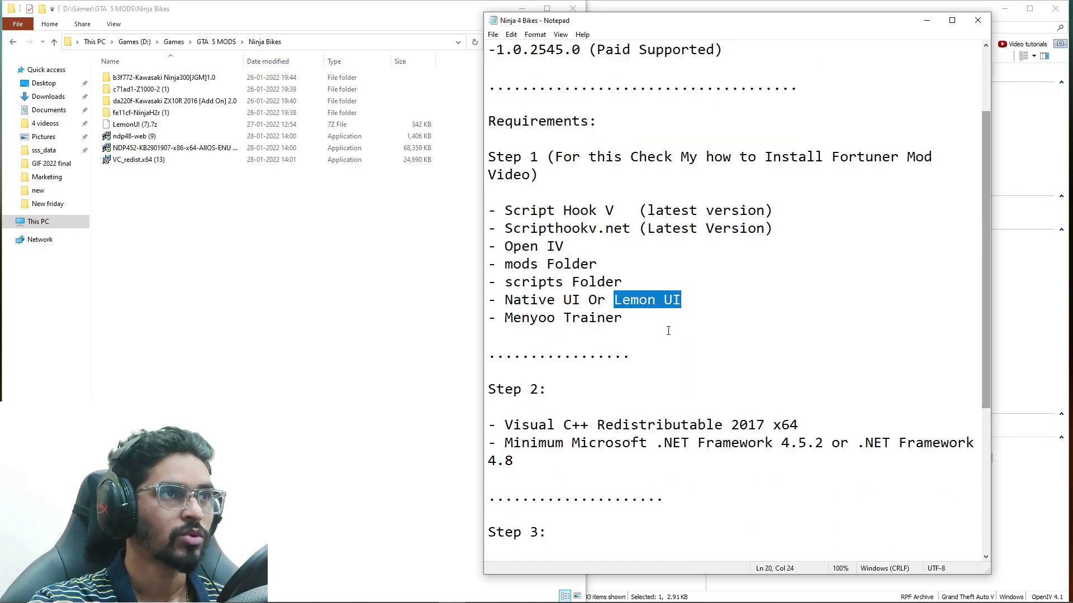
left_click(641, 320)
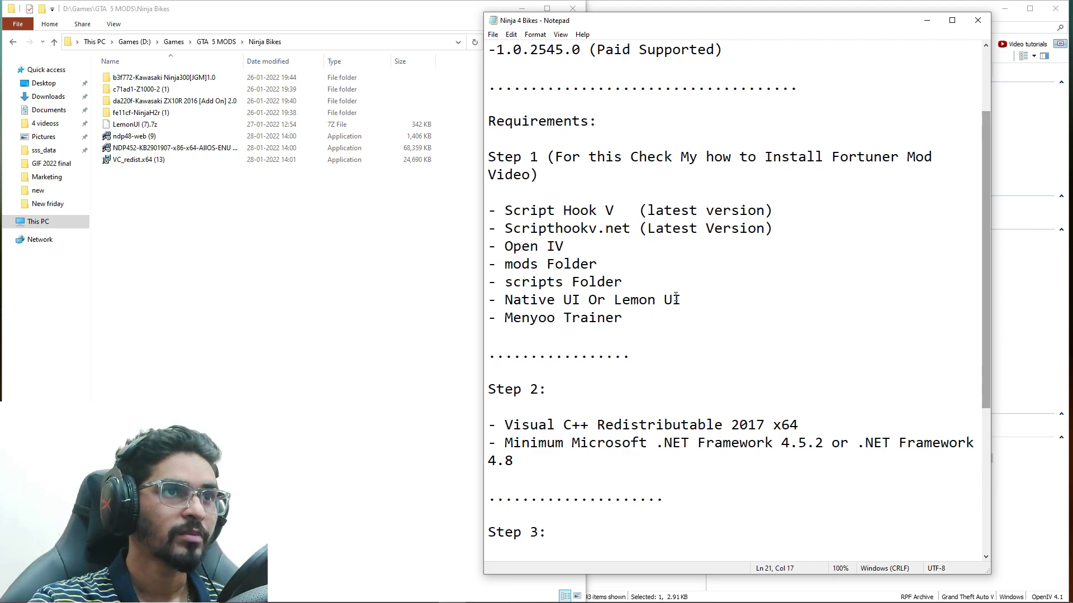
Copy "Lemon UI" from Step 1 into a new first entry of the Step 2 list, and minimize the notes.
left_click_drag(678, 300, 614, 300)
key("ctrl+c")
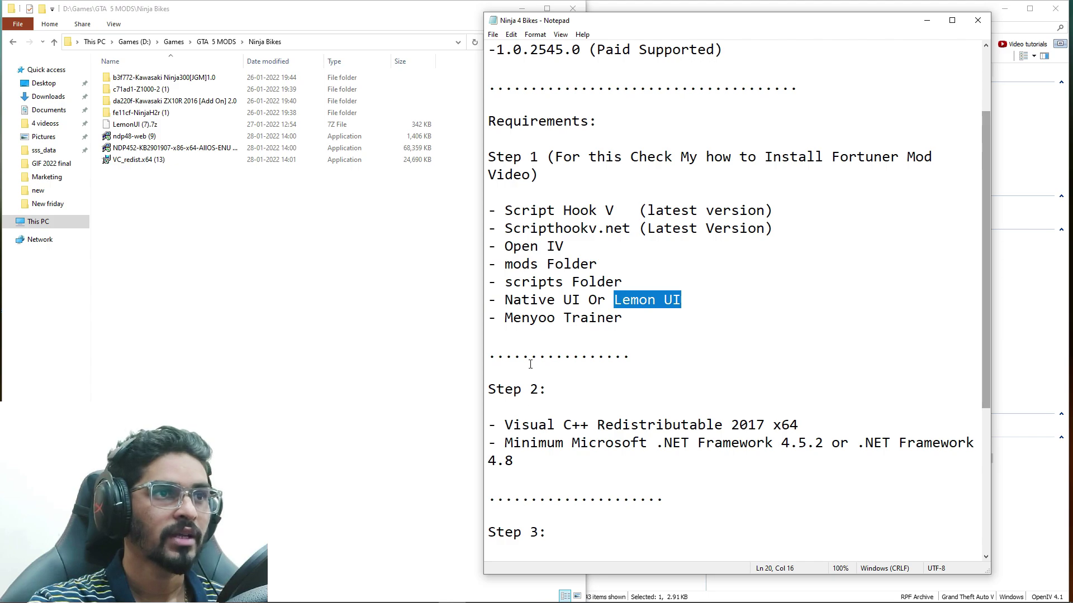
left_click(523, 410)
key("Return")
type("-")
key("ctrl+v")
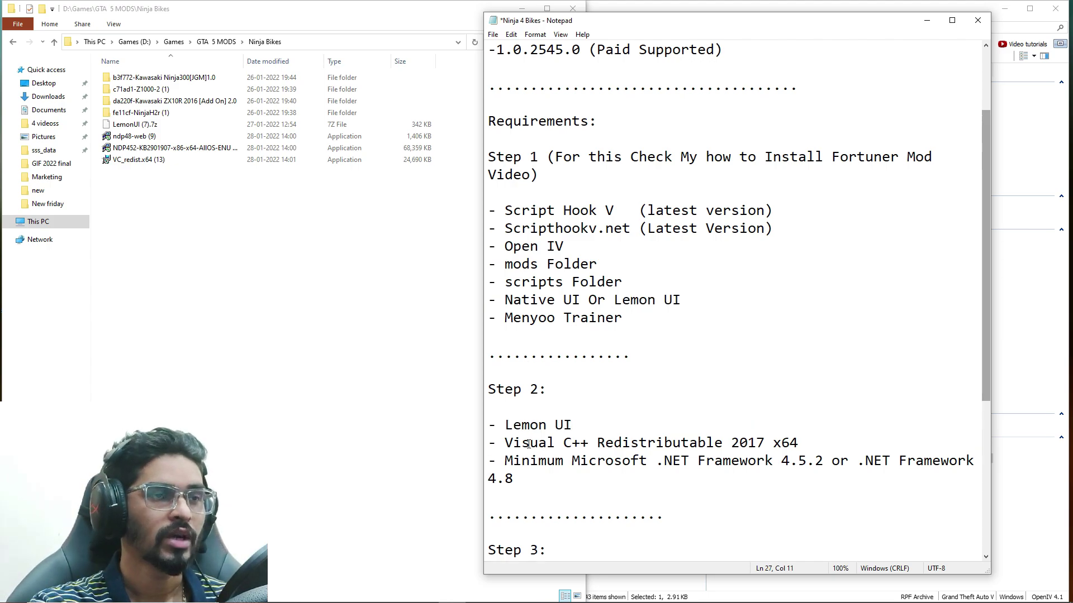
left_click_drag(496, 425, 655, 412)
left_click(661, 410)
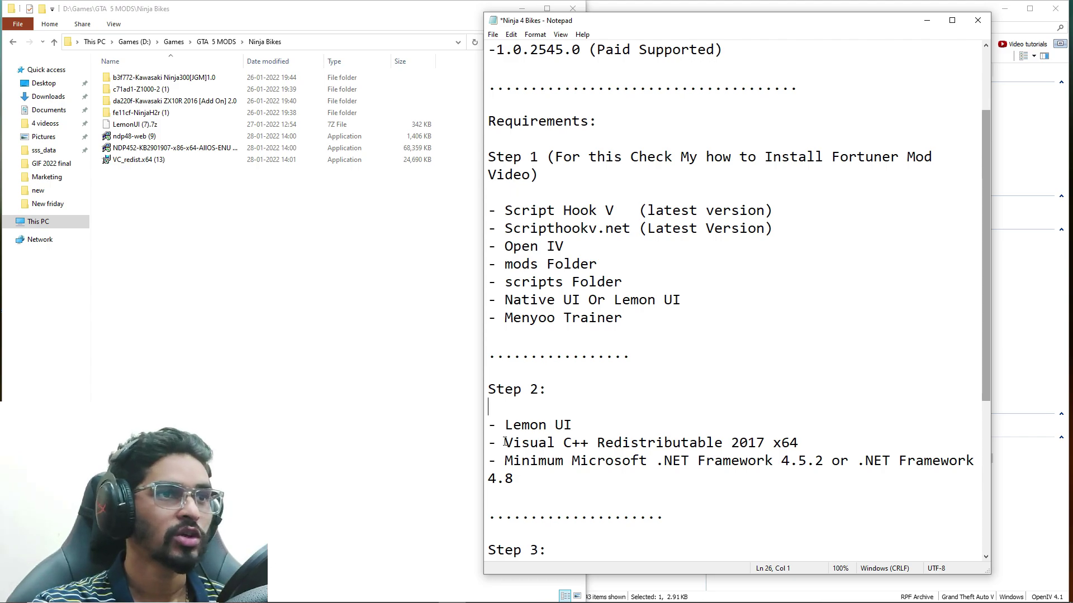
left_click(927, 20)
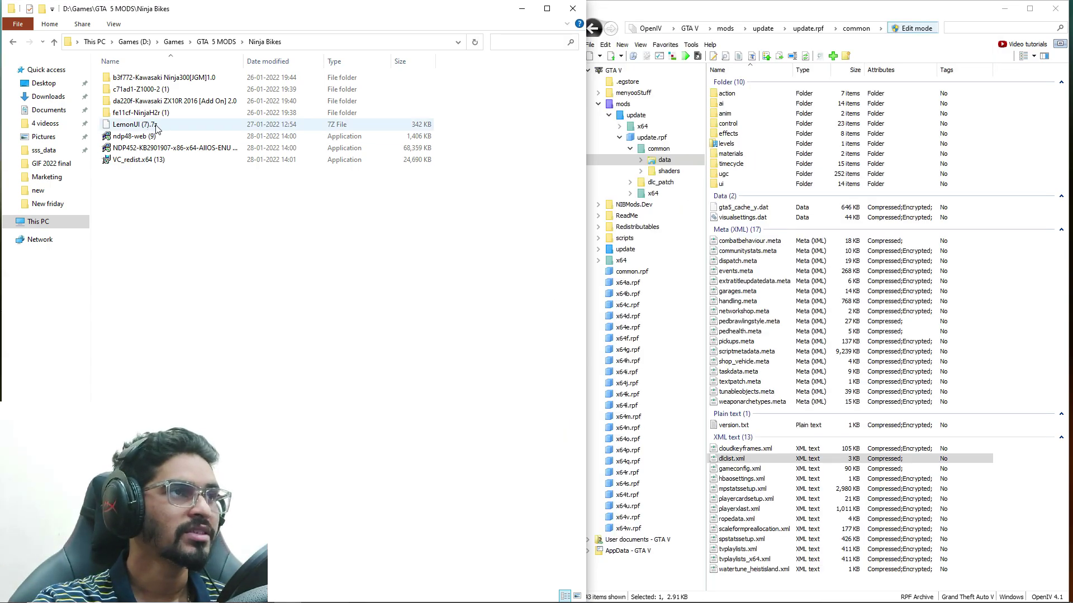
Extract the LemonUI (7).7z archive into its own LemonUI (7) folder and delete the archive.
left_click(146, 128)
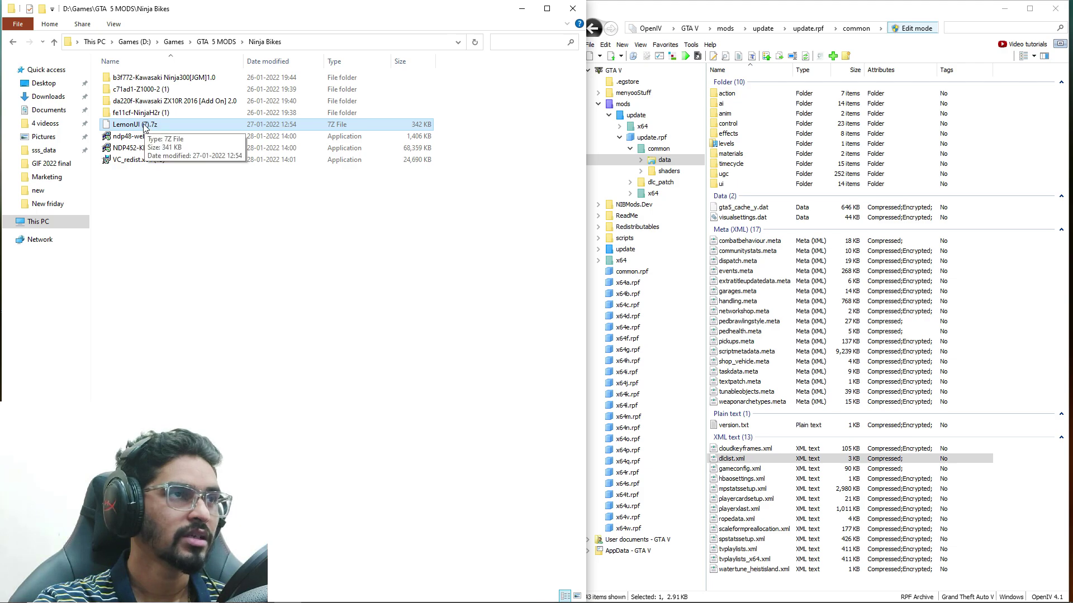
right_click(144, 126)
mouse_move(241, 159)
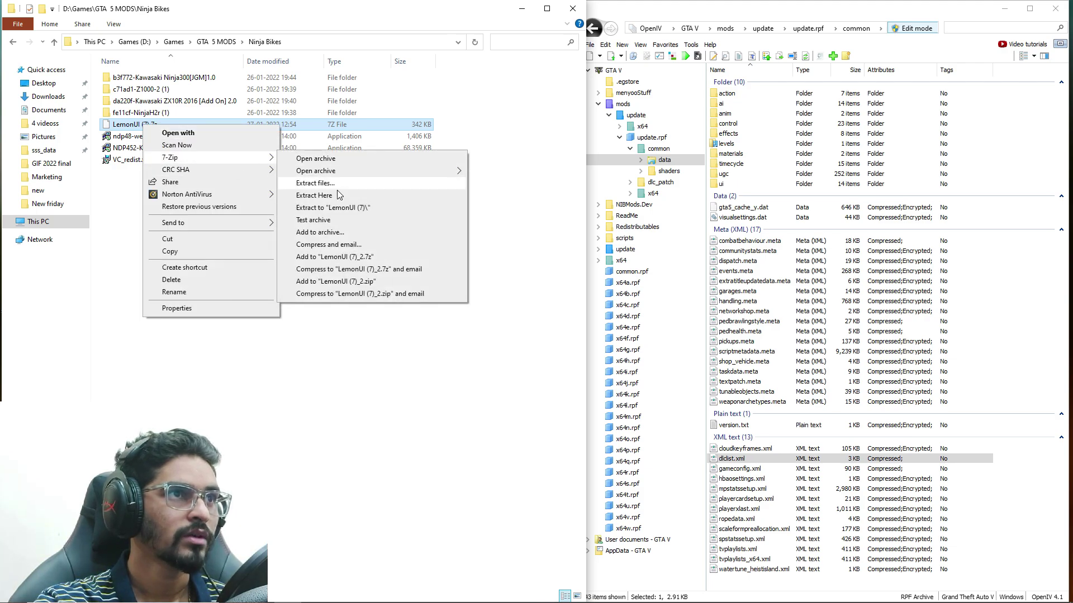
left_click(347, 210)
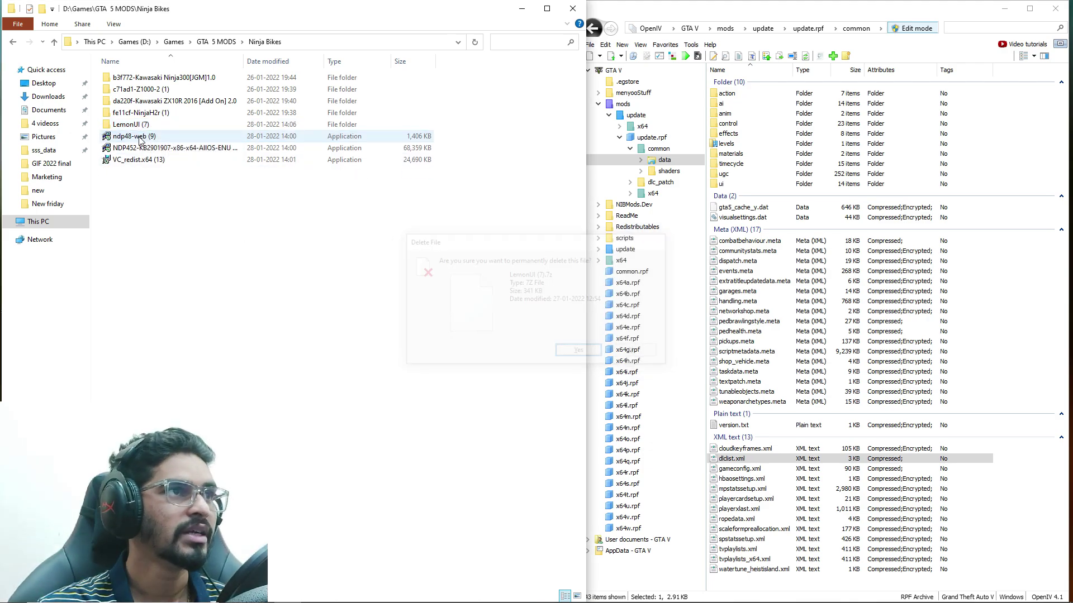
key("Delete")
Copy the three LemonUI.SHVDN3 files from the SHVDN3 folder of LemonUI (7) into the GTAV scripts folder.
double_click(141, 125)
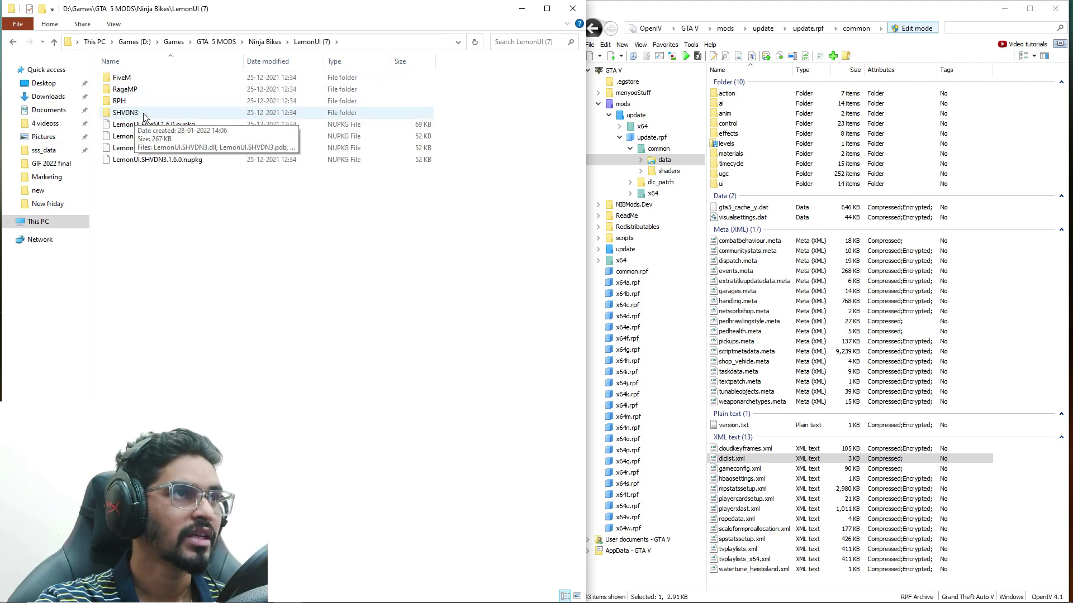
double_click(125, 112)
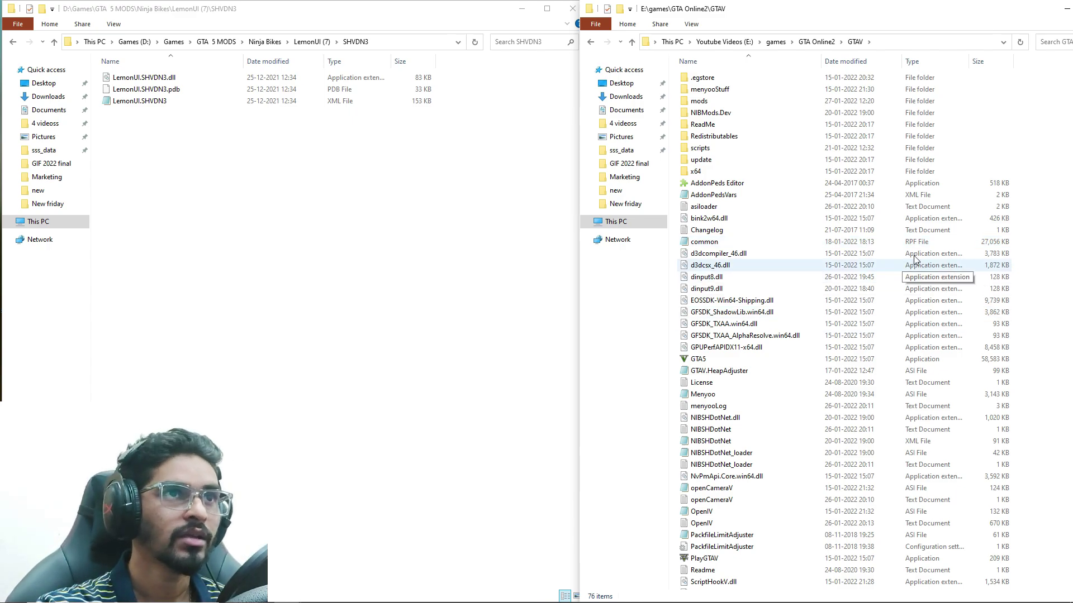
left_click_drag(287, 170, 228, 73)
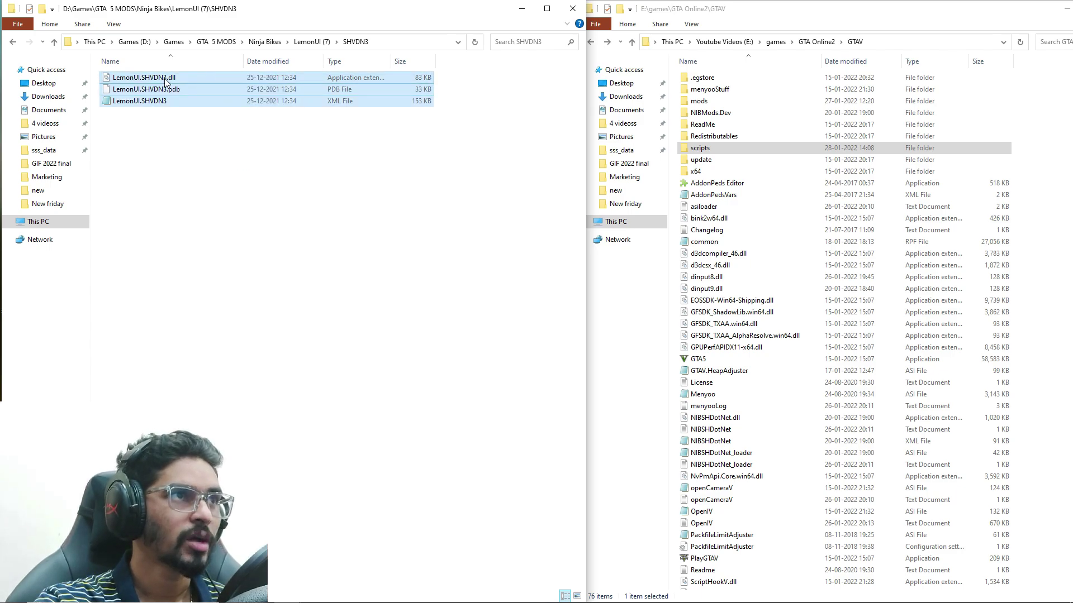
right_click(165, 78)
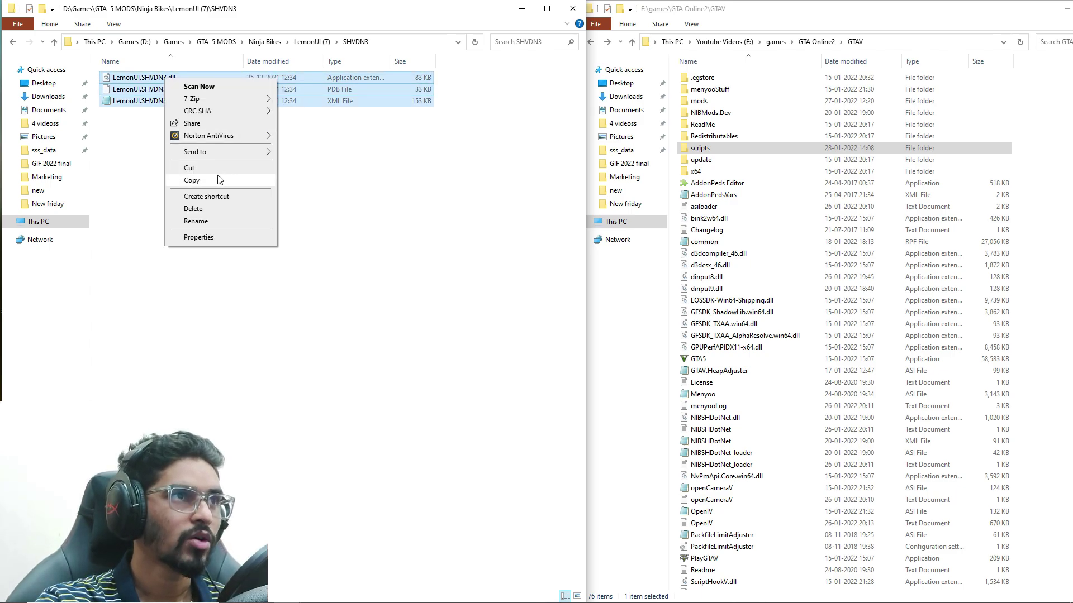
left_click(215, 180)
left_click(1036, 188)
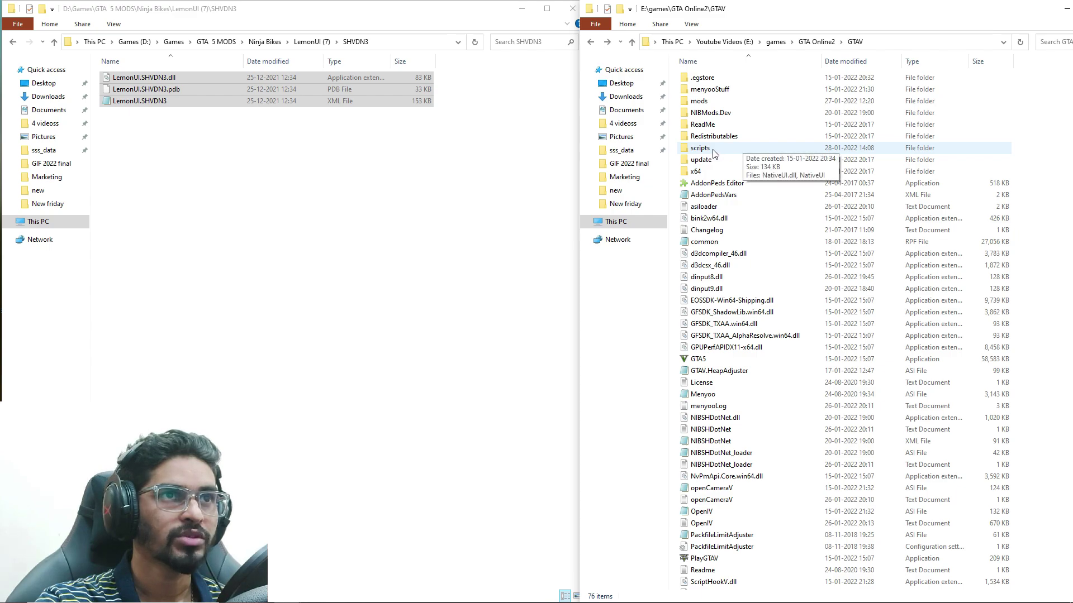
double_click(743, 148)
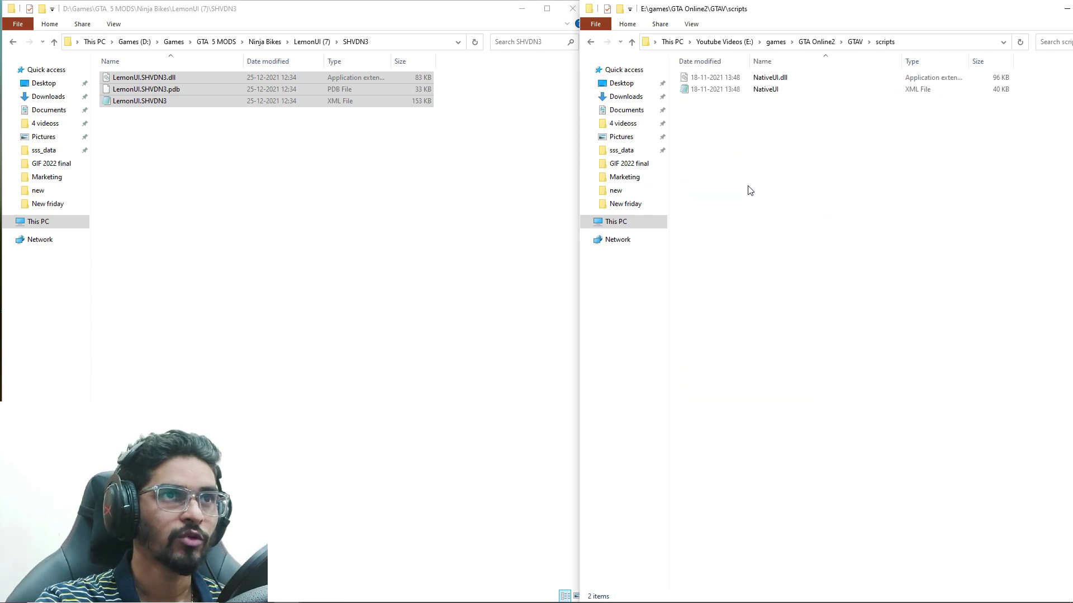
right_click(780, 138)
left_click(826, 212)
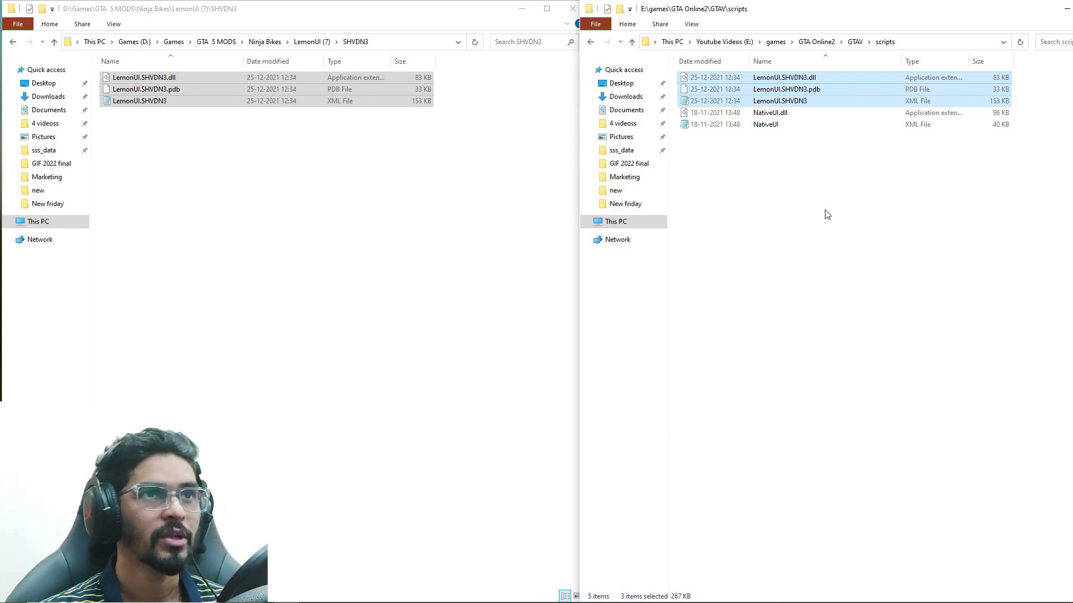
left_click(840, 174)
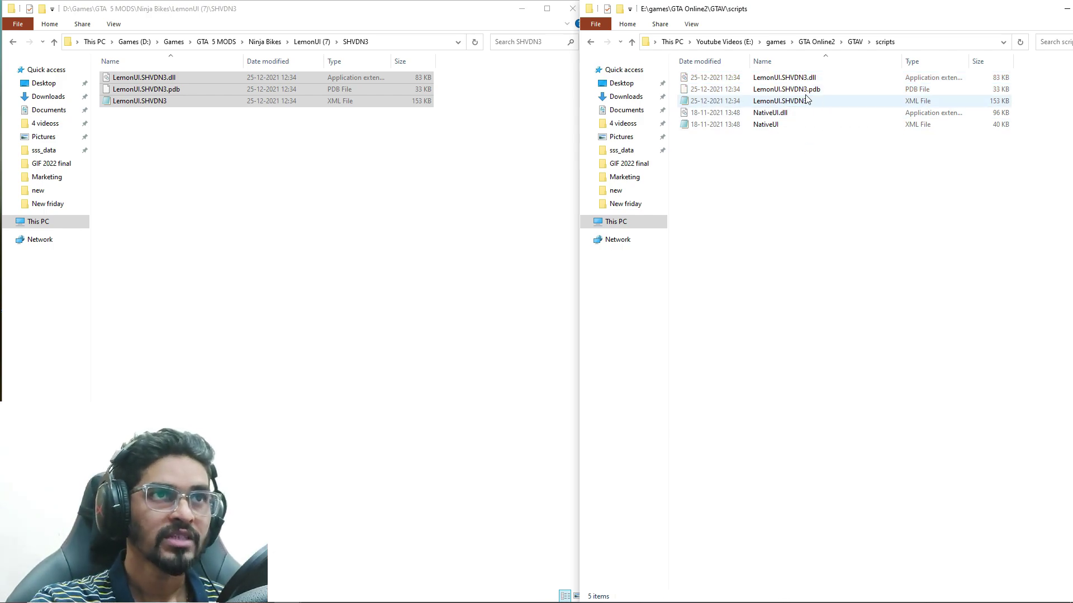
Check the GTAV folder for the ScriptHookVDotNet files, including ScriptHookVDotNet3.dll and the ScriptHookVDotNet3 XML file.
left_click(591, 42)
scroll(881, 325, "down", 7)
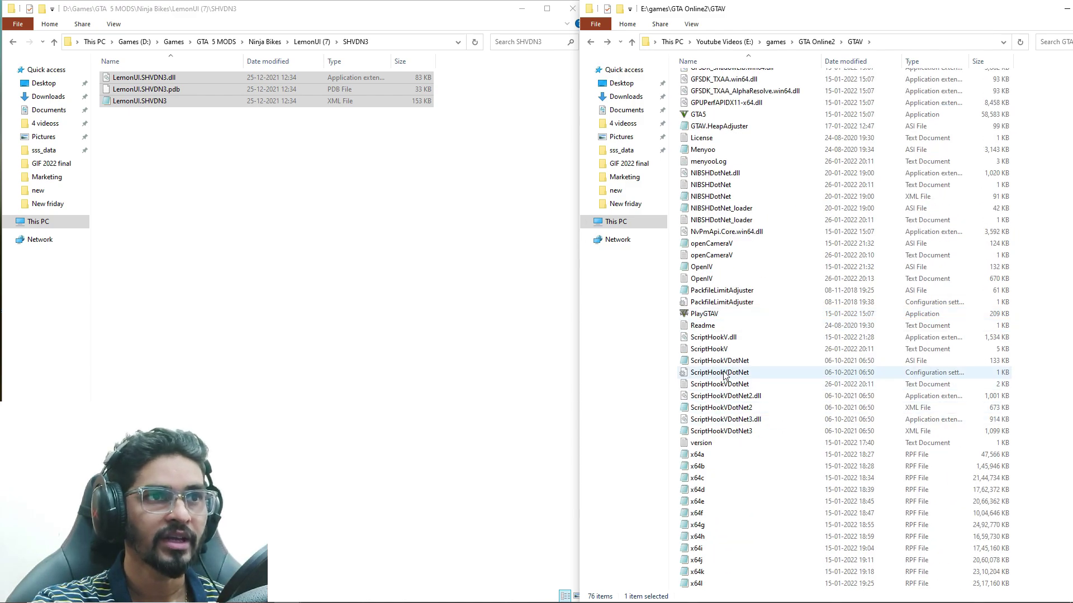
left_click(724, 373)
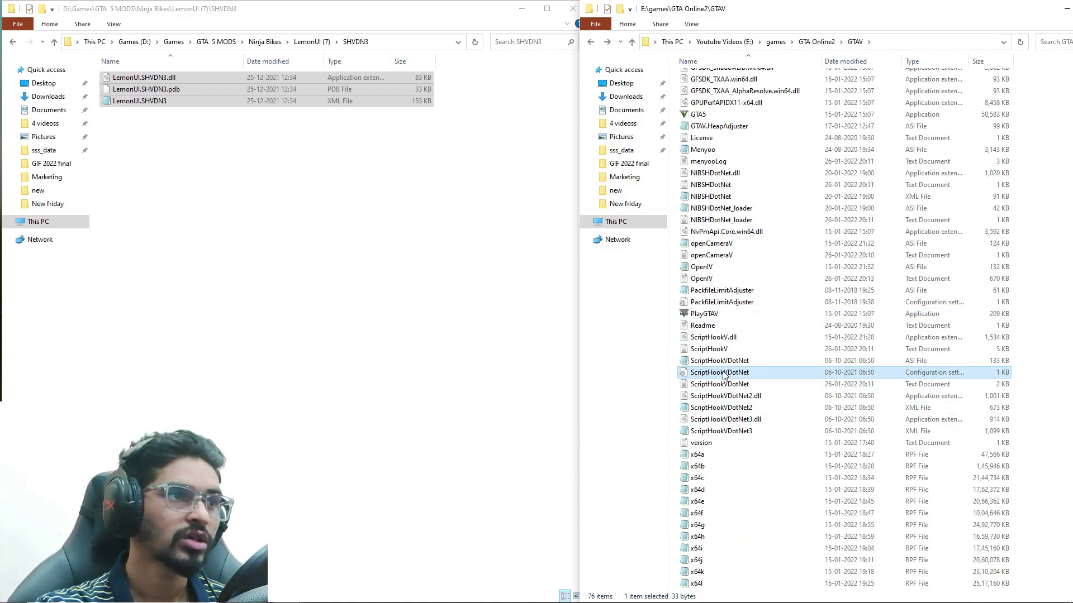
left_click(743, 419)
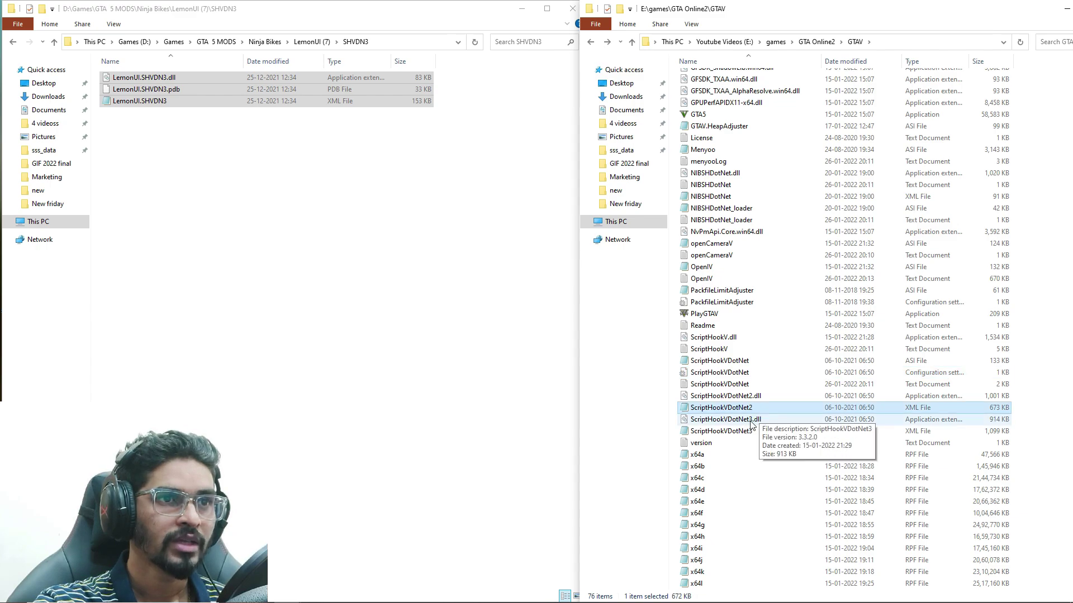
left_click(746, 432)
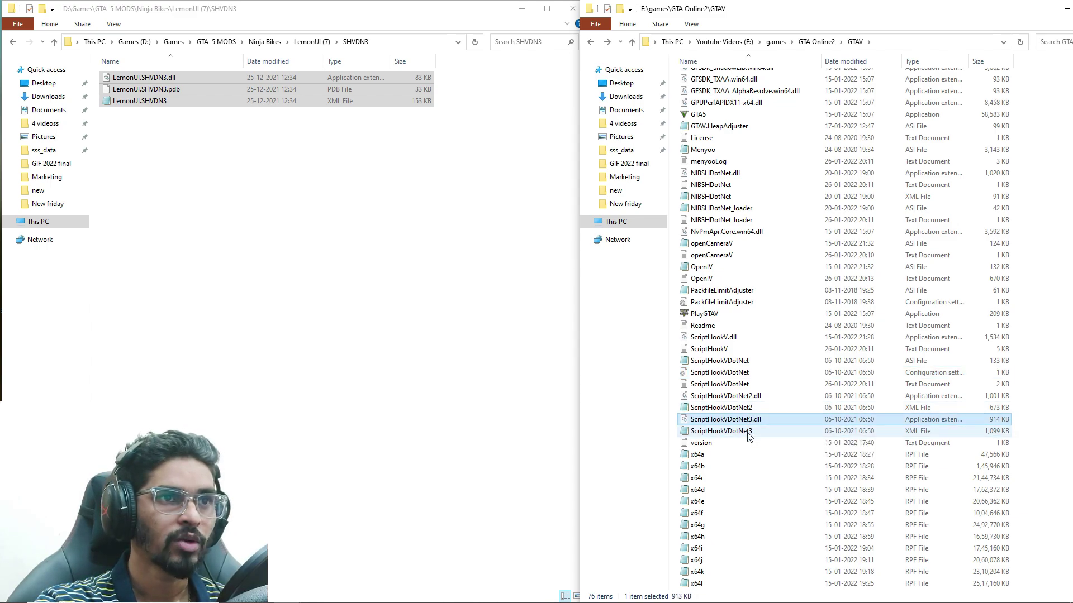
left_click(749, 422)
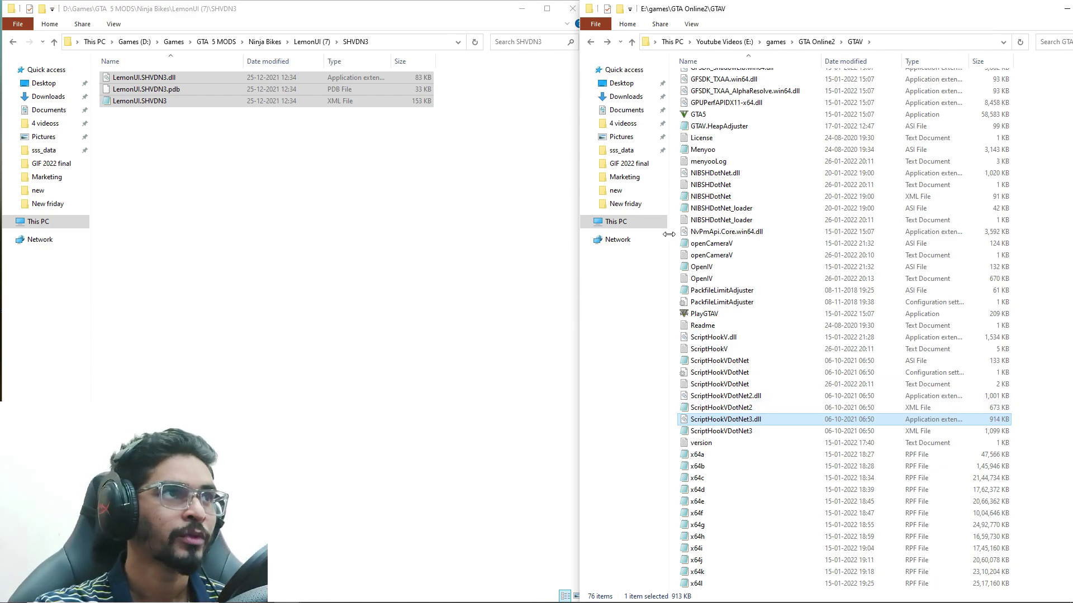
Mark the Lemon UI entry under Step 2 of the Ninja 4 Bikes notes as "-Done".
left_click(411, 540)
left_click(586, 427)
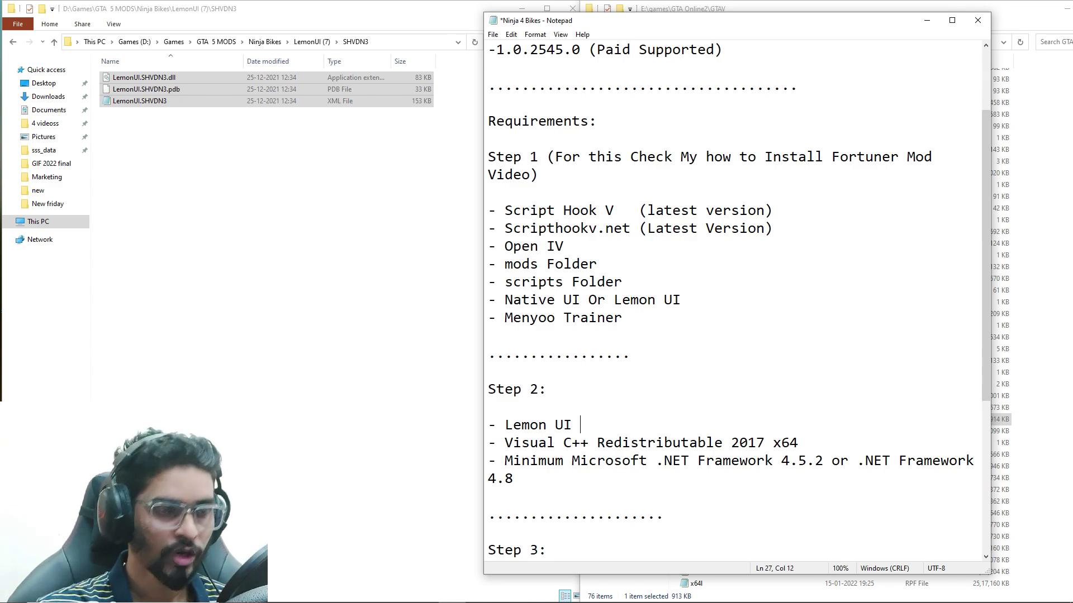
type("Done")
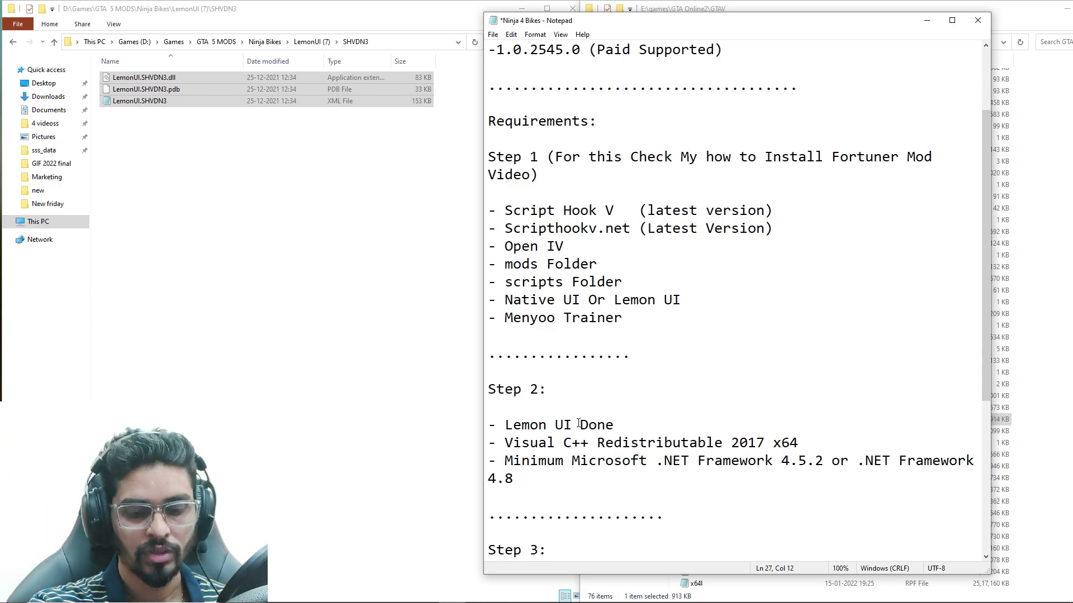
type("-")
Run VC_redist.x64 (13) from the Ninja Bikes folder and repair the Visual C++ 2015-2022 Redistributable required in Step 2.
left_click(674, 442)
left_click_drag(505, 443, 812, 441)
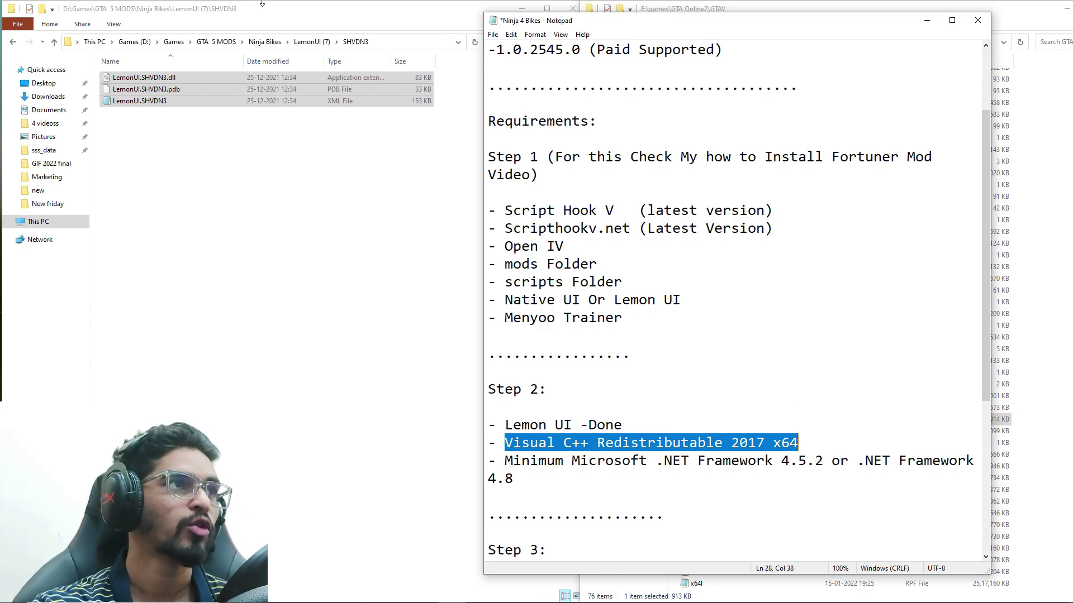
left_click(265, 41)
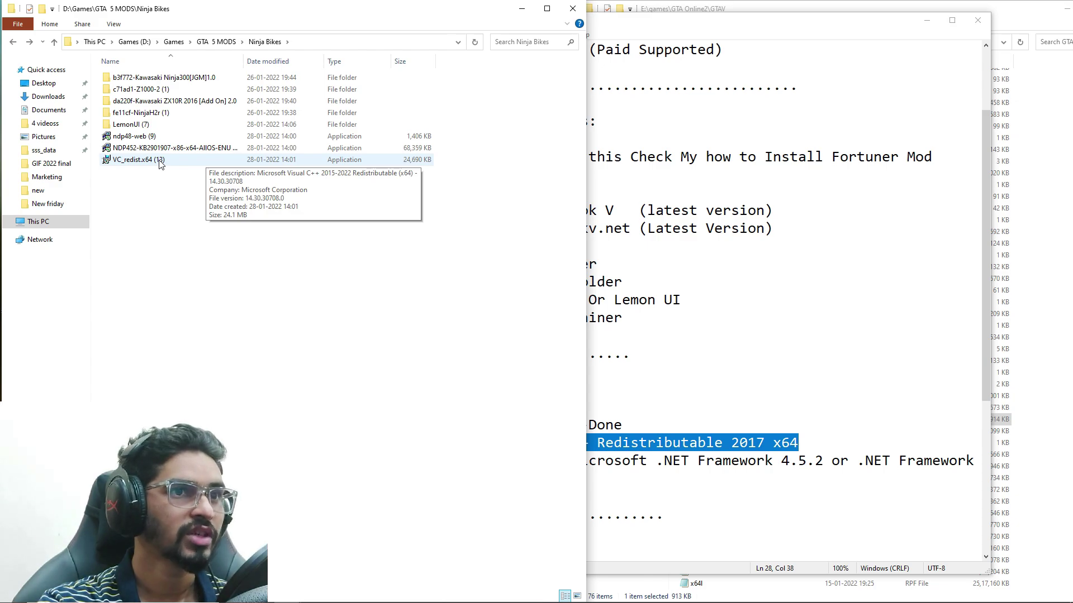
double_click(134, 160)
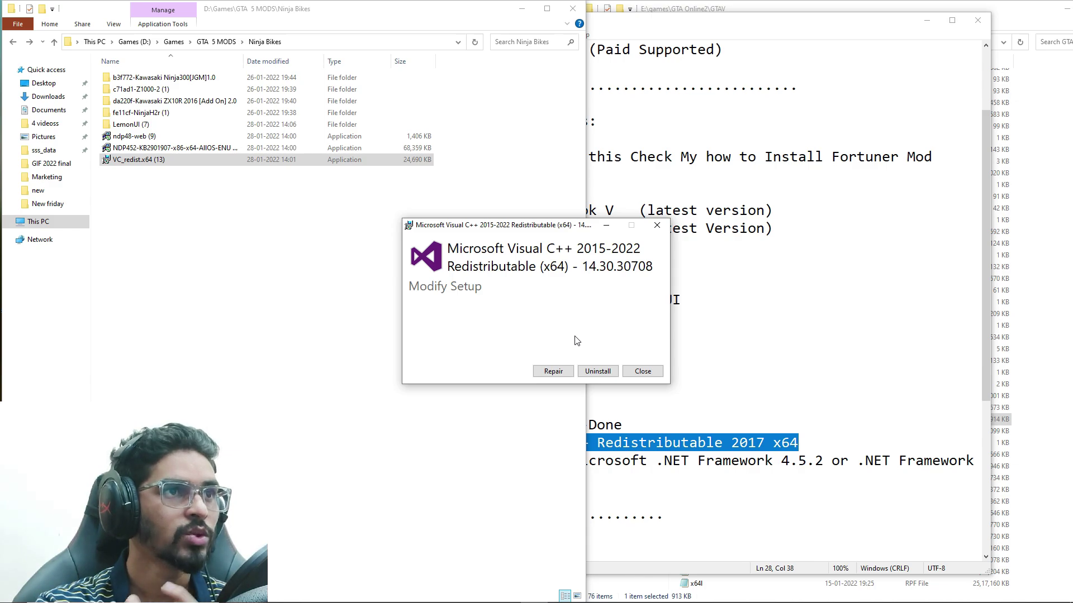
left_click(550, 371)
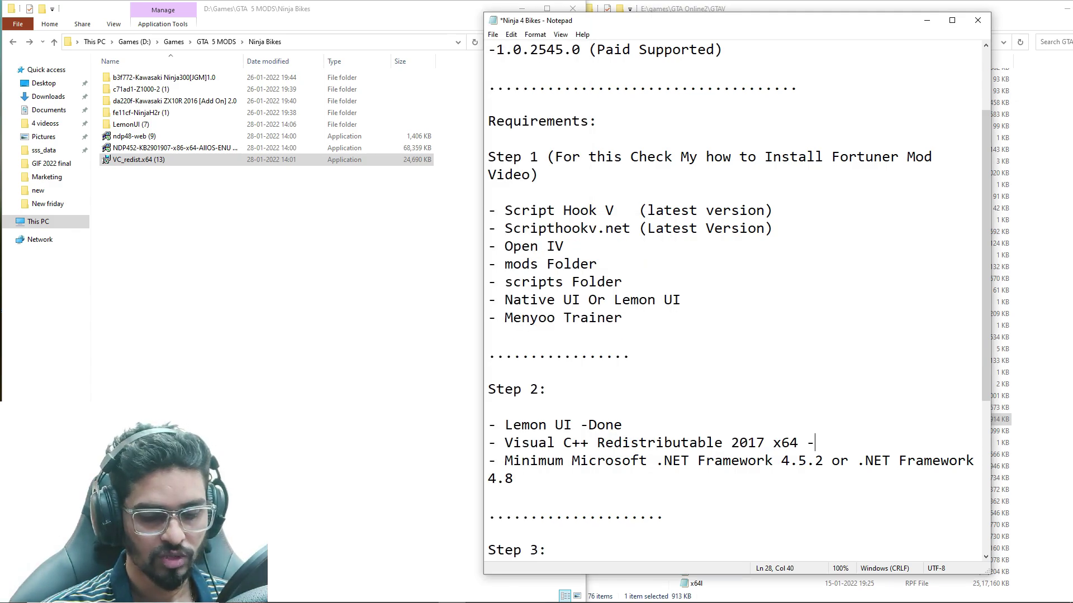
Mark the Visual C++ Redistributable 2017 x64 entry as "-Done" and widen the notes window.
type("Done")
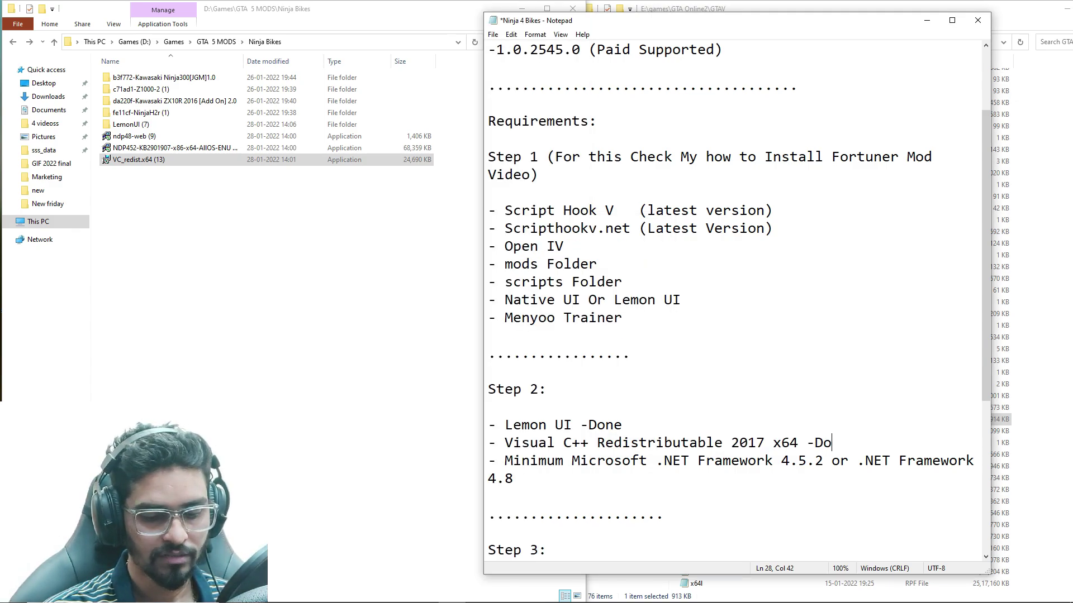
left_click_drag(991, 279, 1067, 279)
left_click(557, 443)
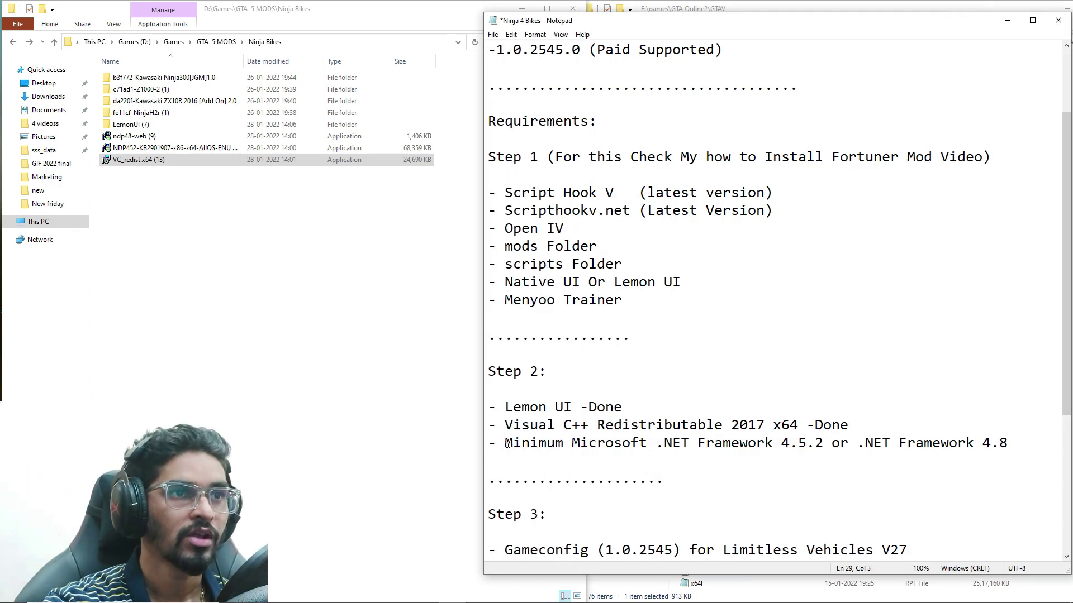
Try to install .NET Framework 4.5.2 with the NDP452 installer and 4.8 with ndp48-web (9), closing each setup.
left_click_drag(504, 443, 1037, 446)
left_click(875, 442)
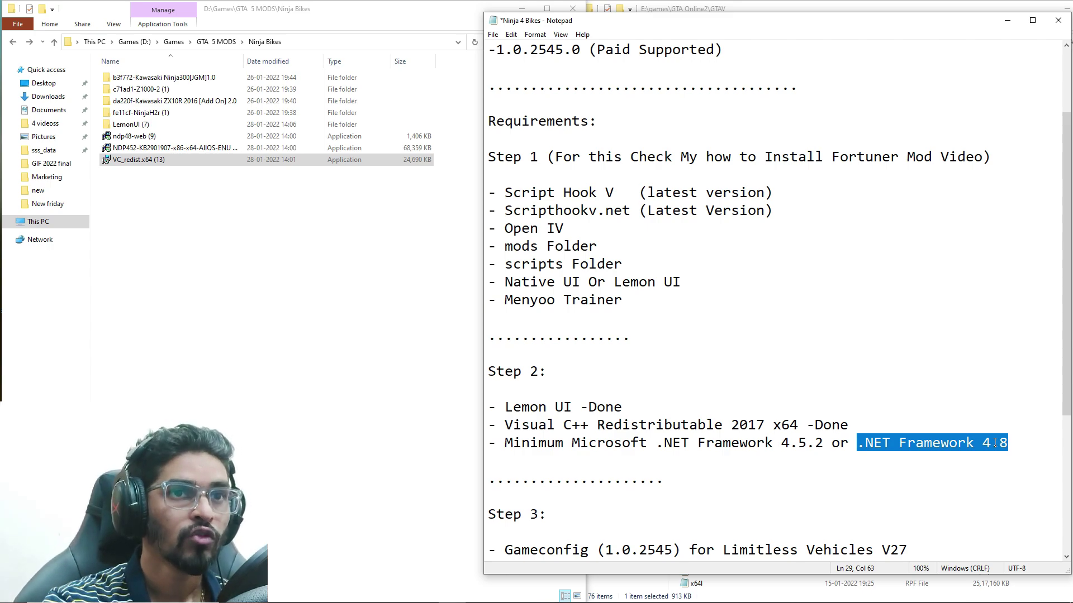
left_click_drag(974, 443, 1026, 439)
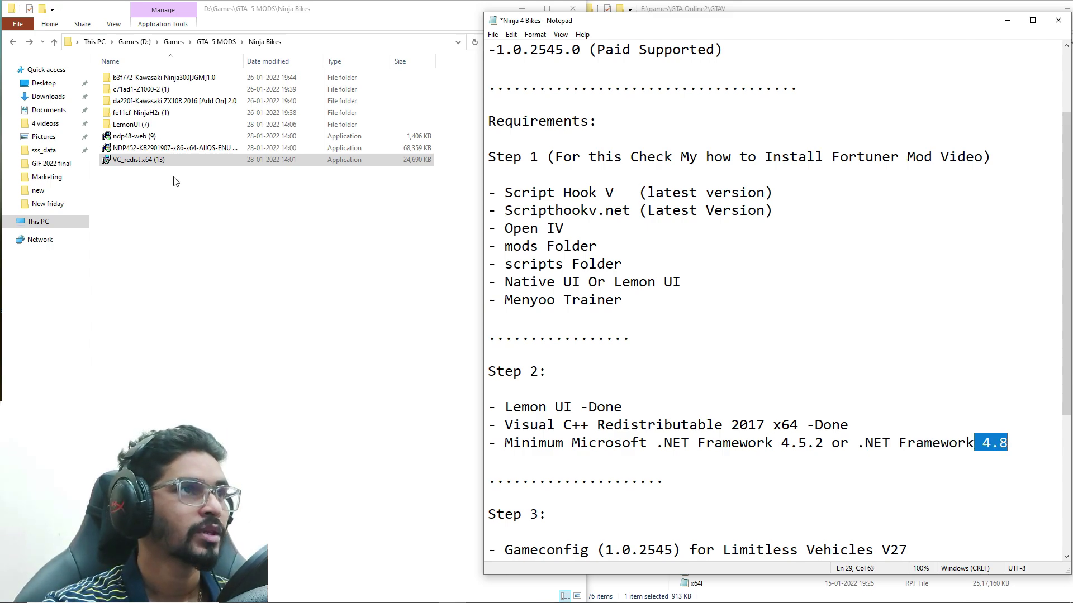
left_click(149, 149)
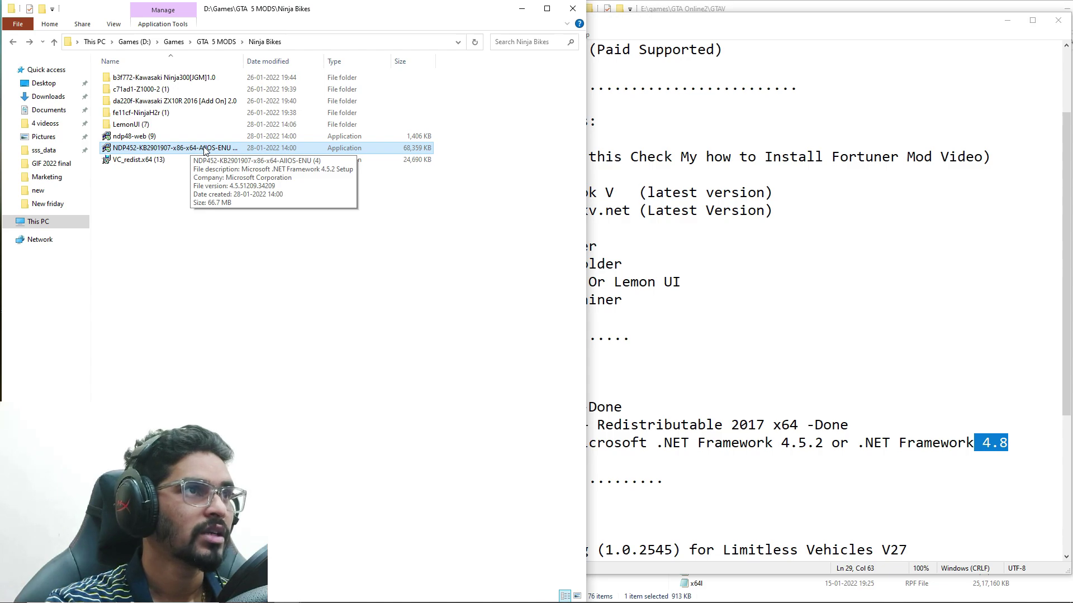
double_click(205, 148)
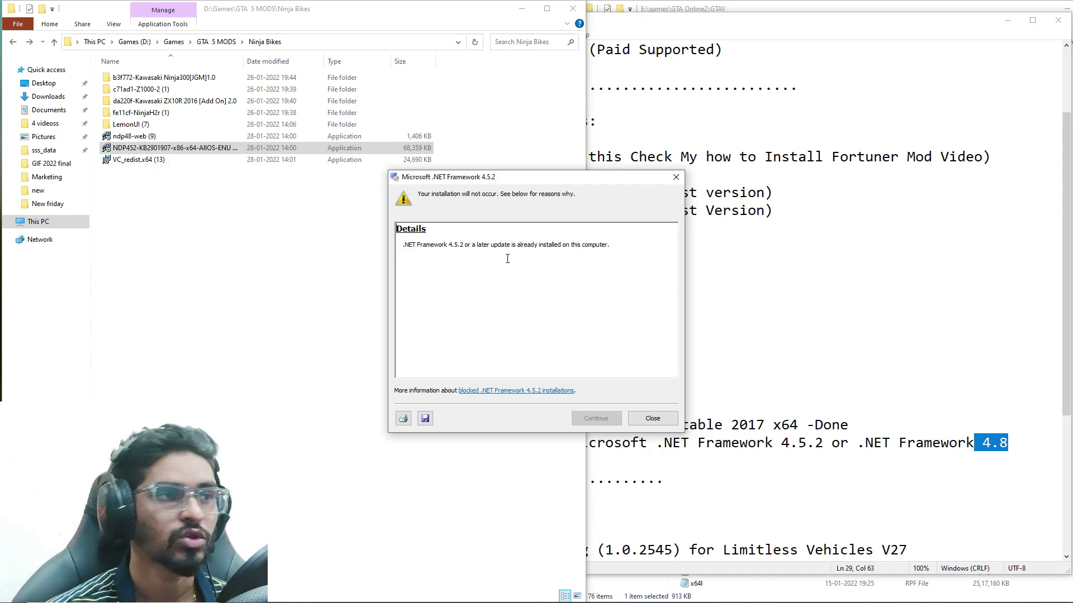
left_click(652, 418)
double_click(139, 138)
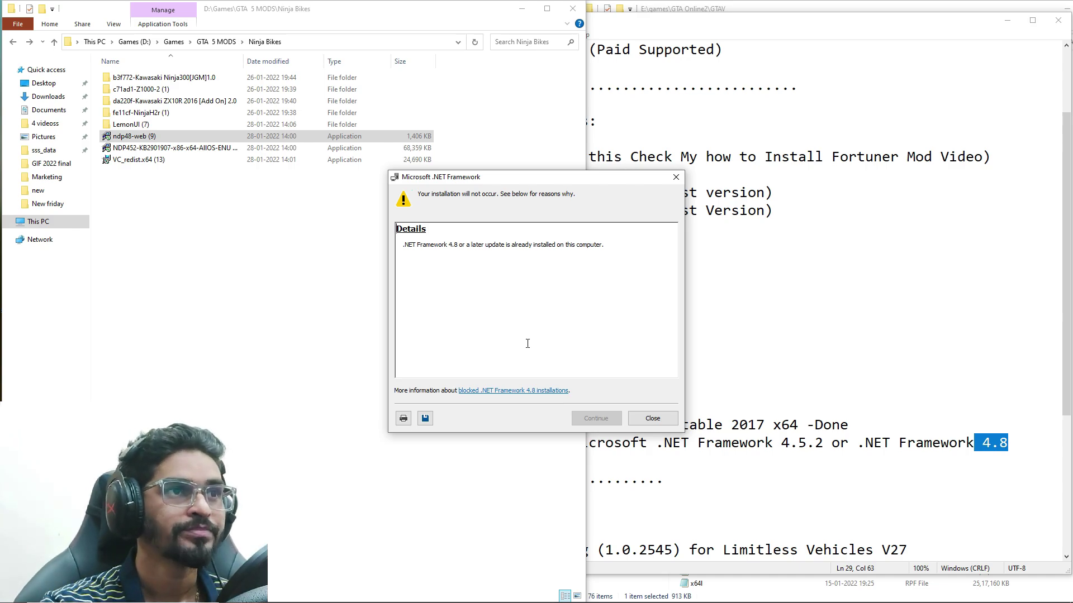
left_click(652, 420)
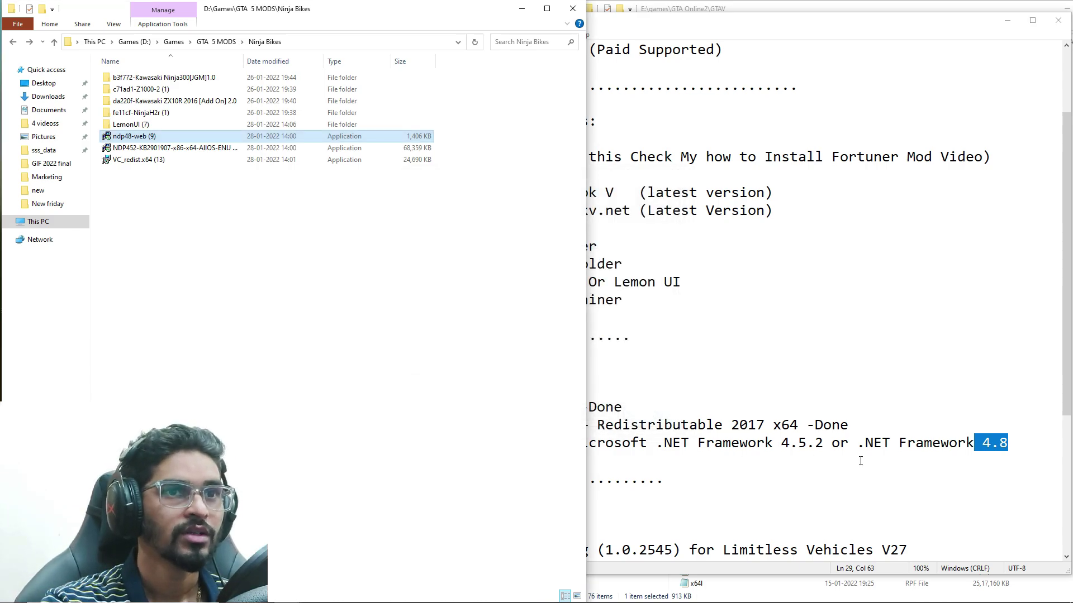
Mark the Microsoft .NET Framework entry under Step 2 of the notes as "-Done".
left_click(1006, 443)
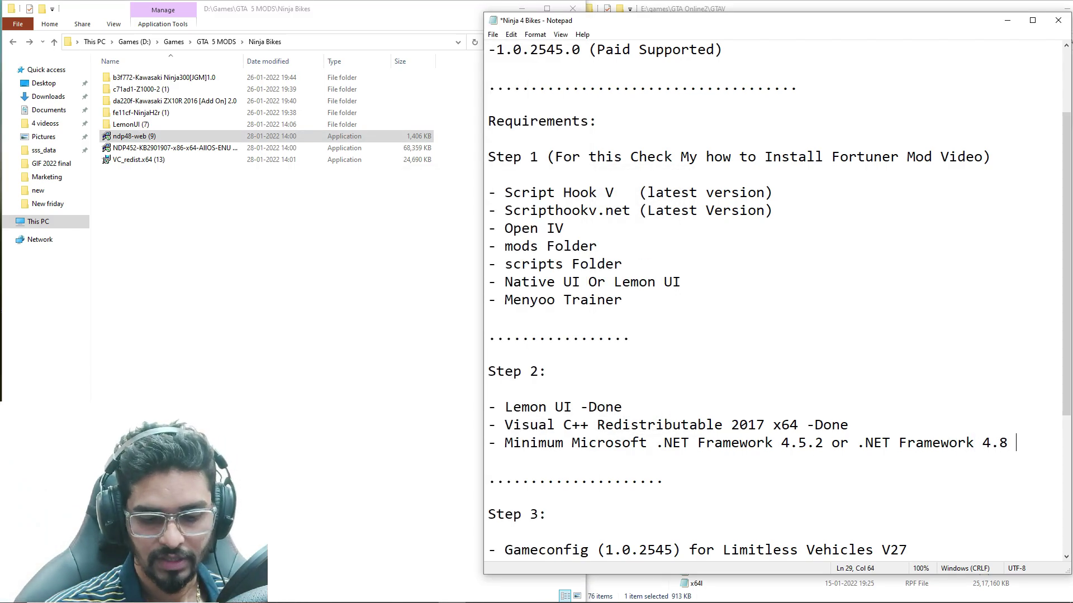
type("-Done")
scroll(593, 396, "down", 4)
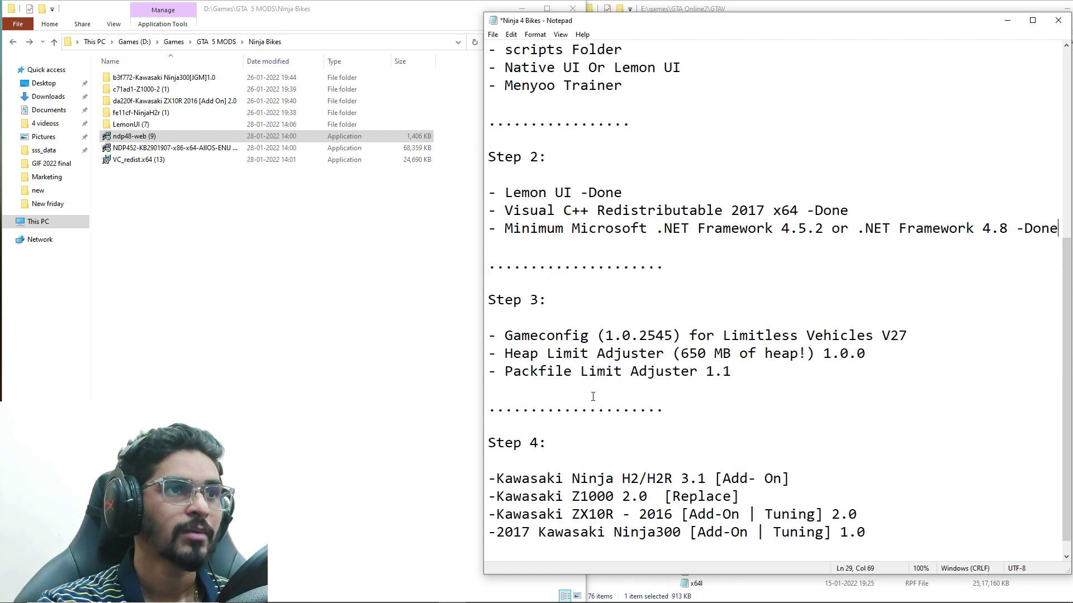
Review the Step 3 requirements in the notes: Gameconfig, Heap Limit Adjuster and Packfile Limit Adjuster.
left_click(532, 192)
scroll(635, 316, "down", 1)
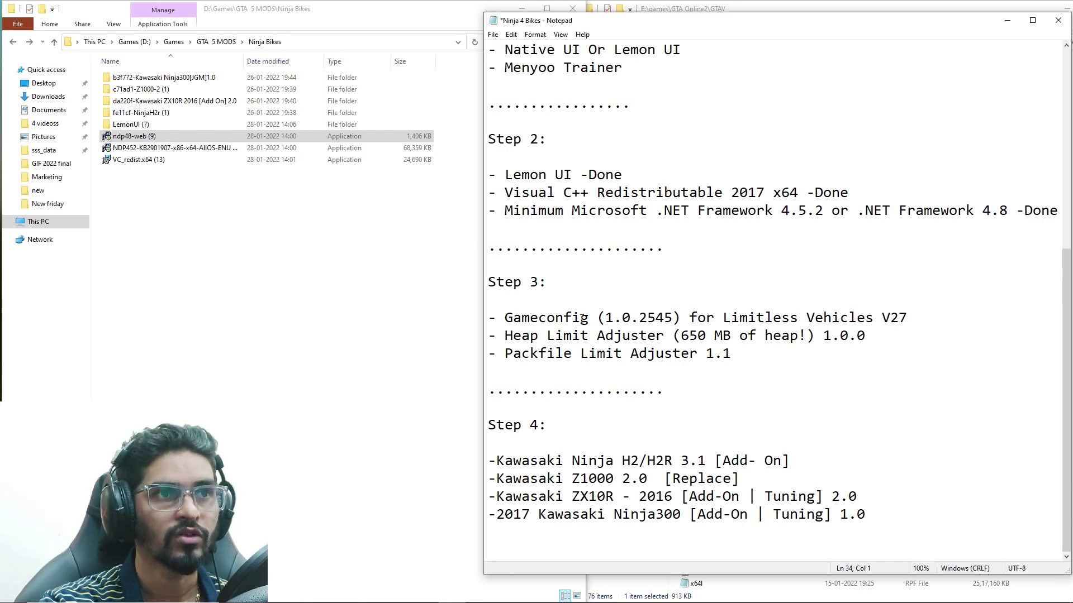
left_click_drag(496, 318, 916, 319)
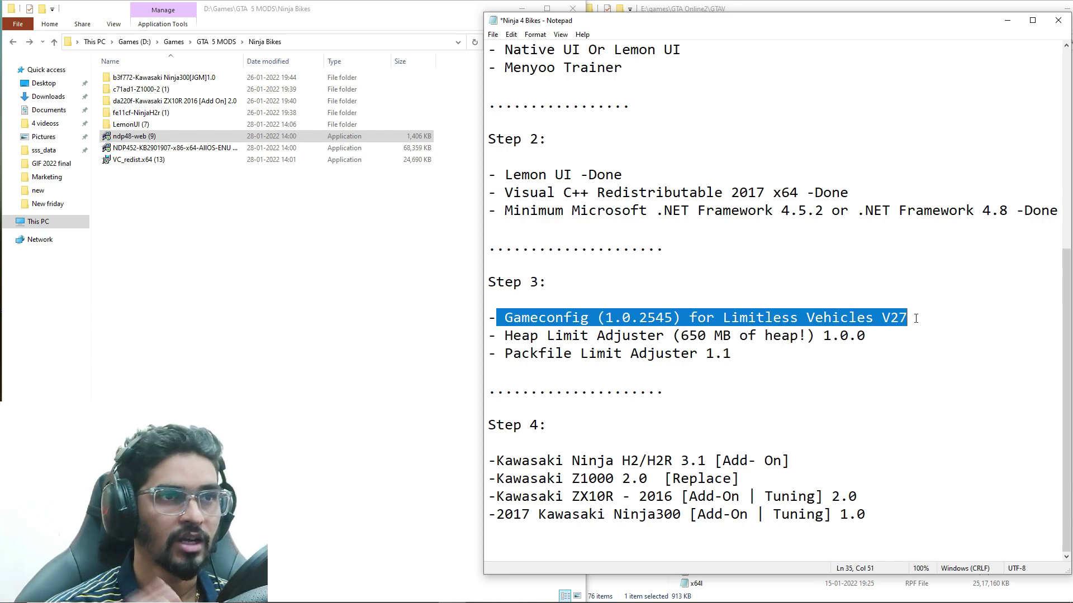
left_click_drag(846, 348, 508, 336)
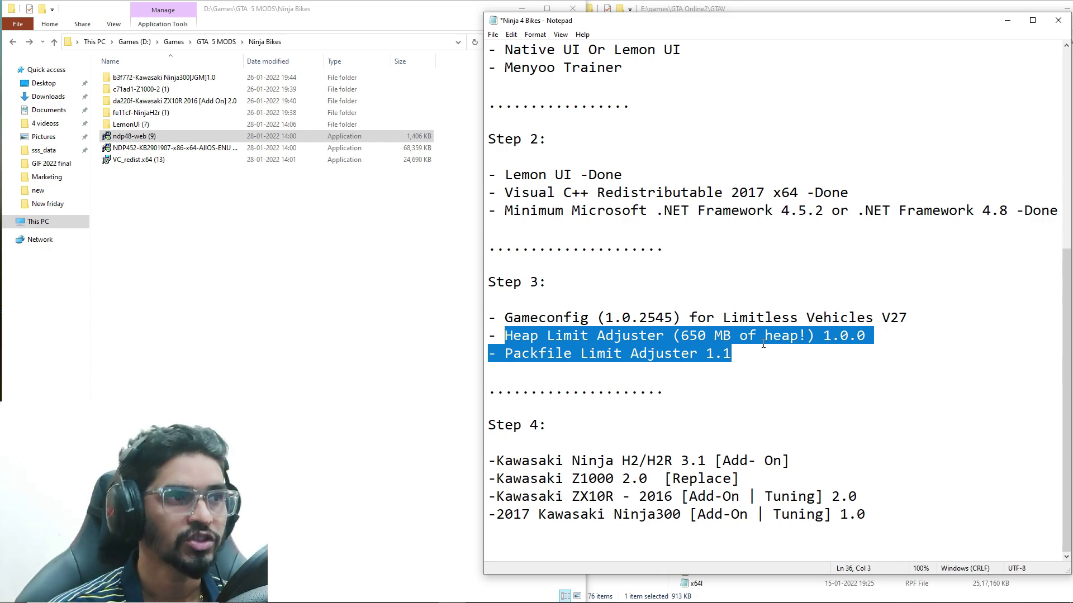
left_click_drag(489, 335, 876, 331)
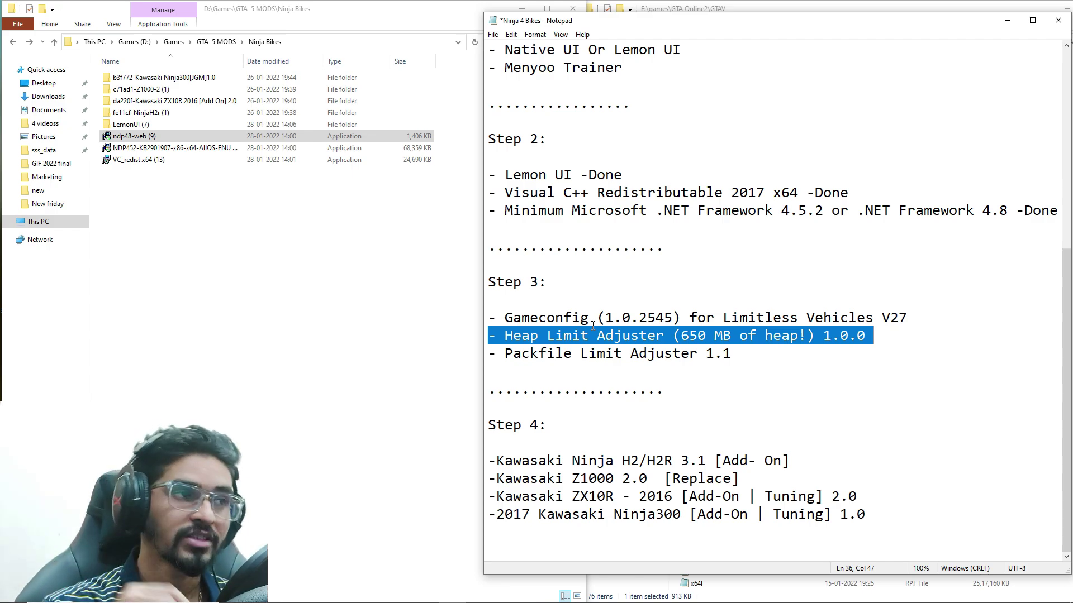
Switch to the Gameconfig YouTube video in the browser and read the Heap Limit Adjuster and Gameconfig links in its expanded description.
key("alt+Tab")
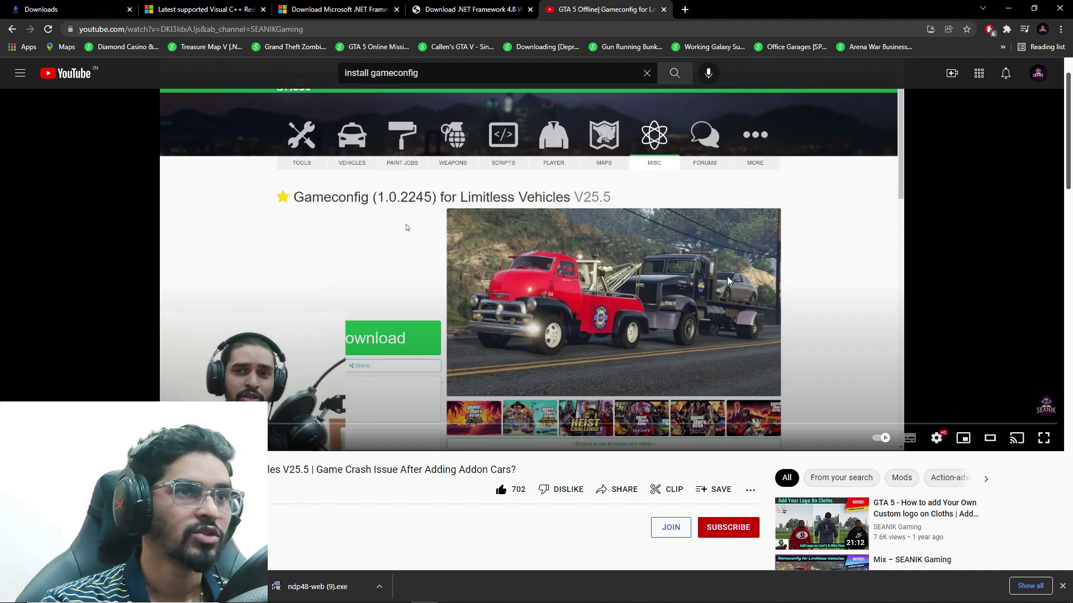
scroll(567, 239, "down", 9)
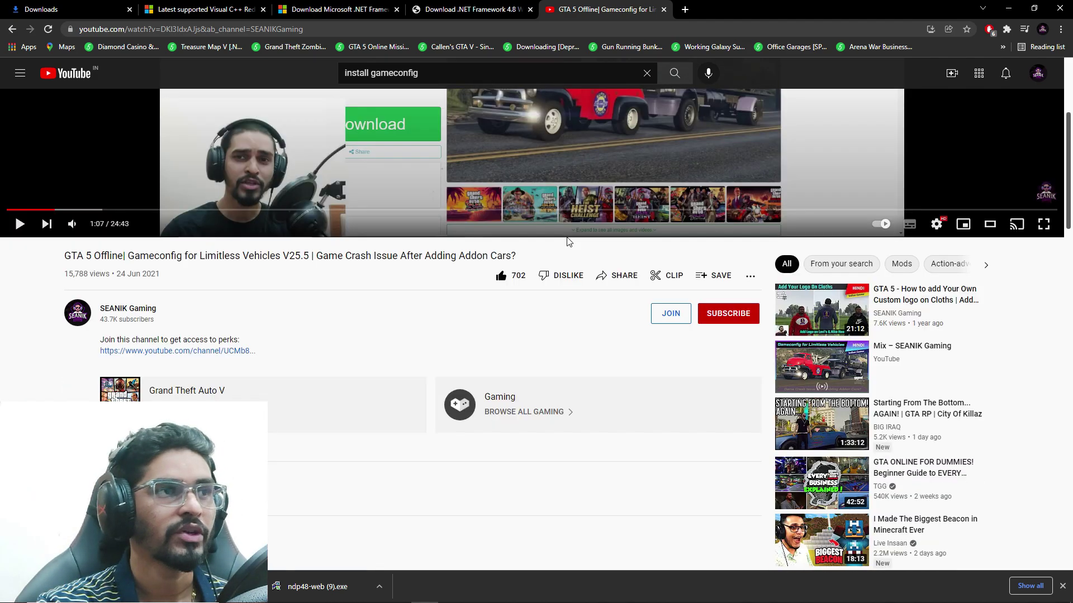
left_click(123, 214)
scroll(409, 216, "down", 4)
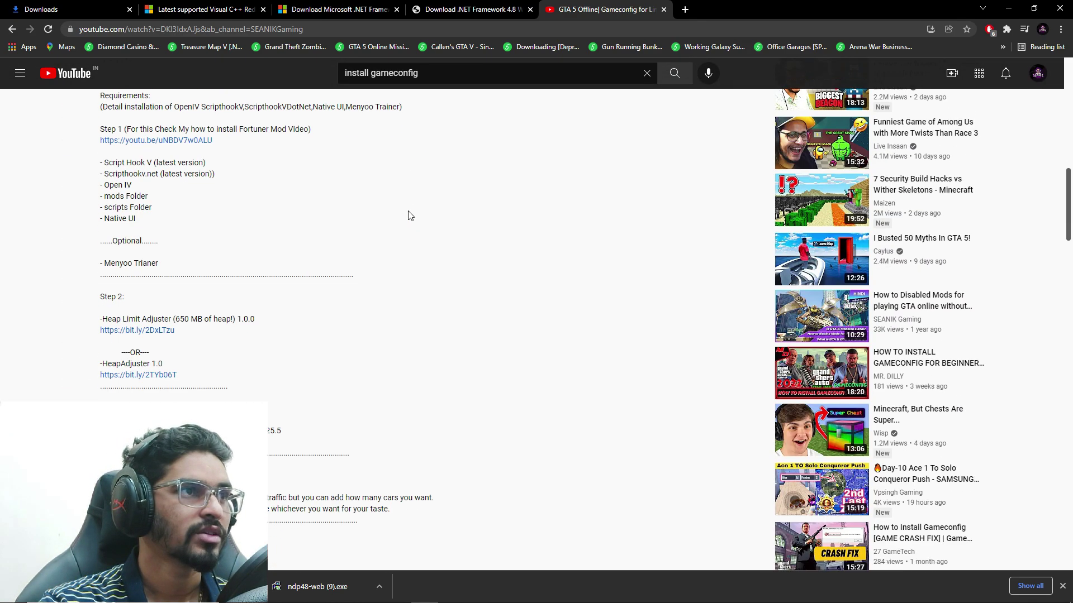
scroll(330, 187, "down", 2)
scroll(330, 186, "up", 1)
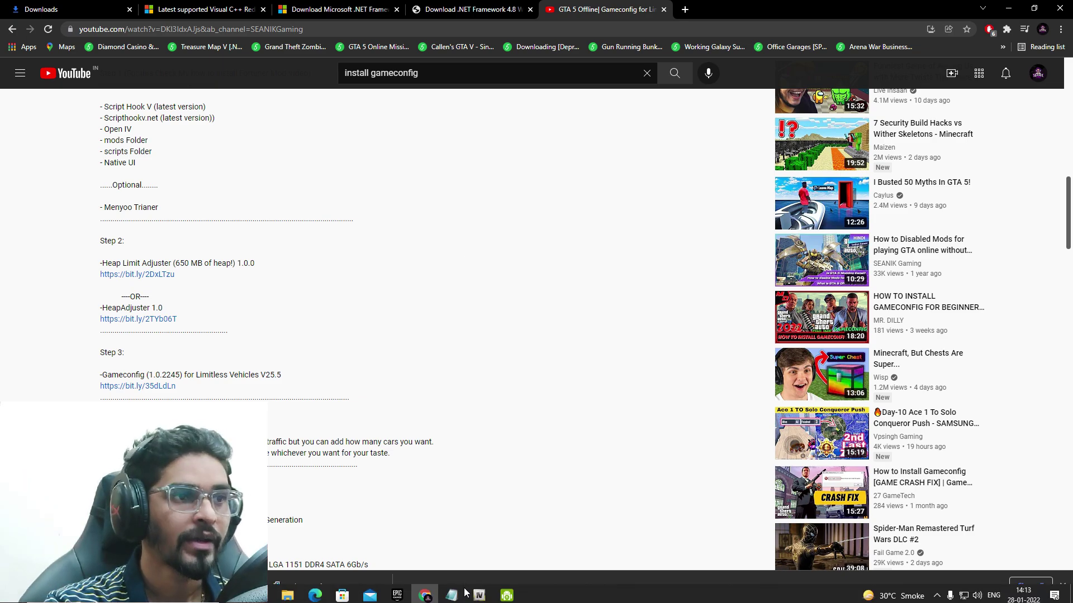
Check the GTAV folder for the two PackfileLimitAdjuster files listed in Step 3, and return to the Step 3 entries in the notes.
left_click(437, 594)
left_click_drag(496, 354, 743, 358)
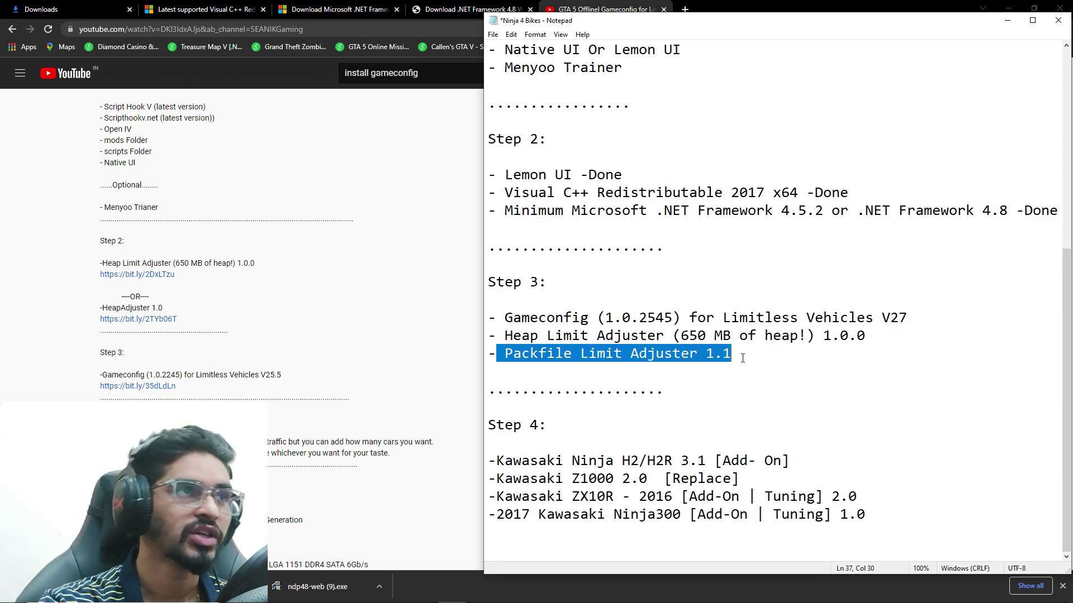
key("alt+Tab")
scroll(826, 302, "up", 5)
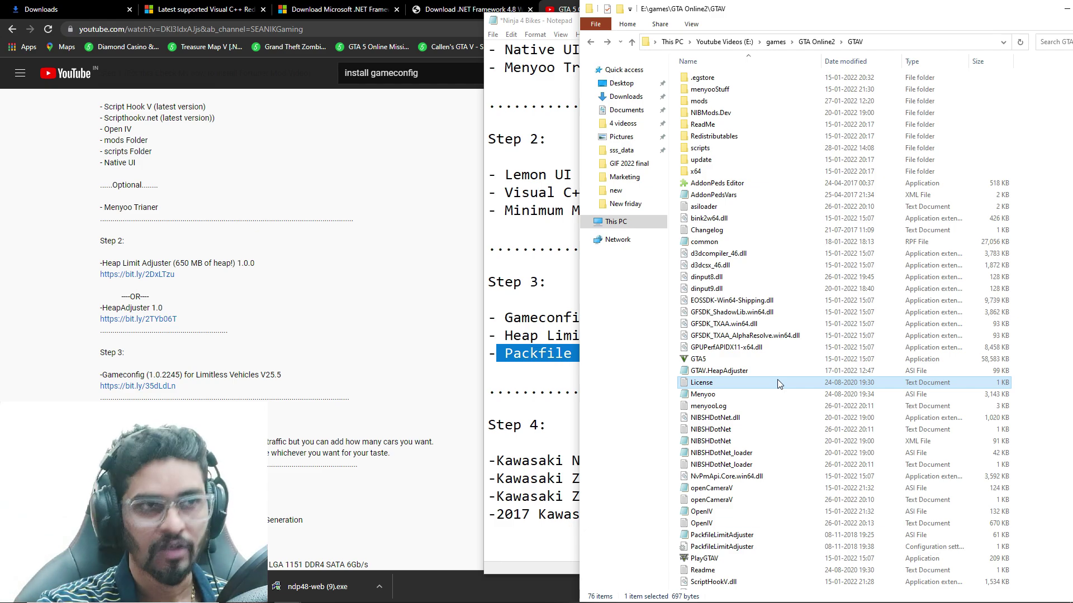
key("p")
left_click(743, 547, "ctrl")
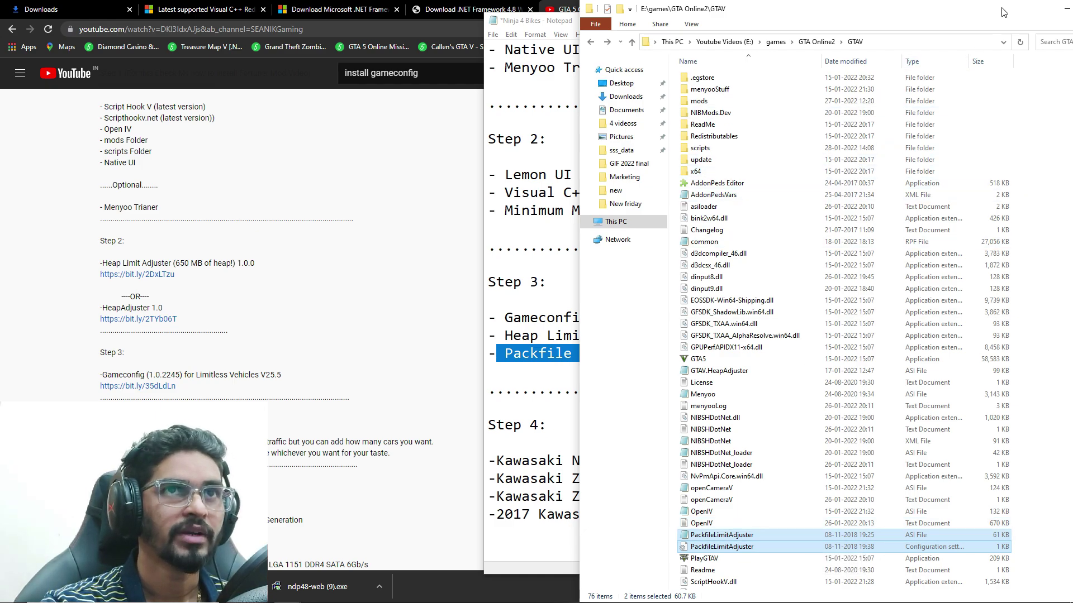
left_click(1063, 9)
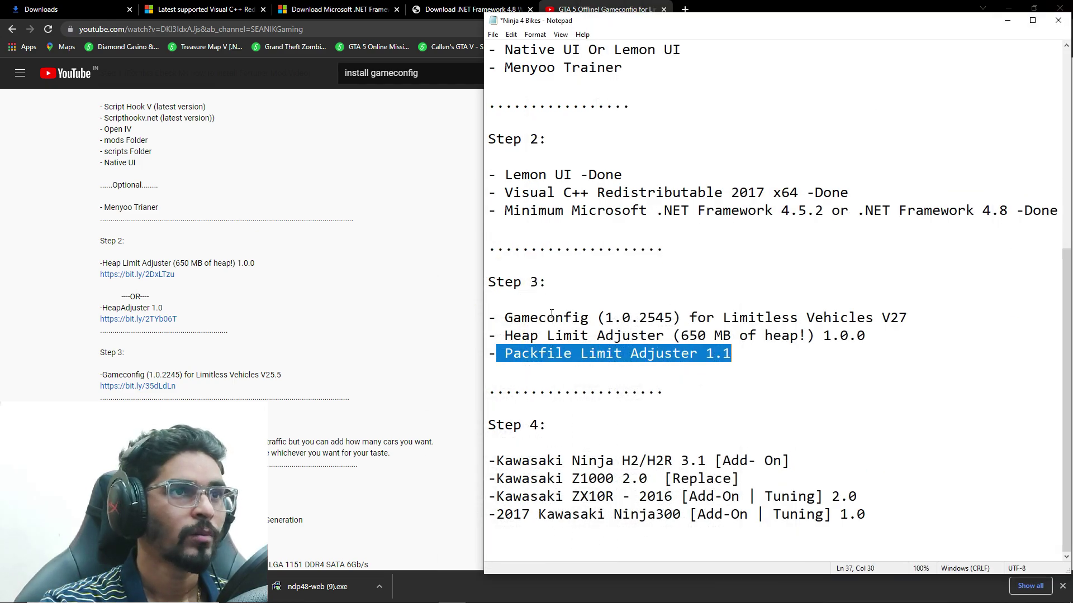
left_click_drag(489, 317, 759, 359)
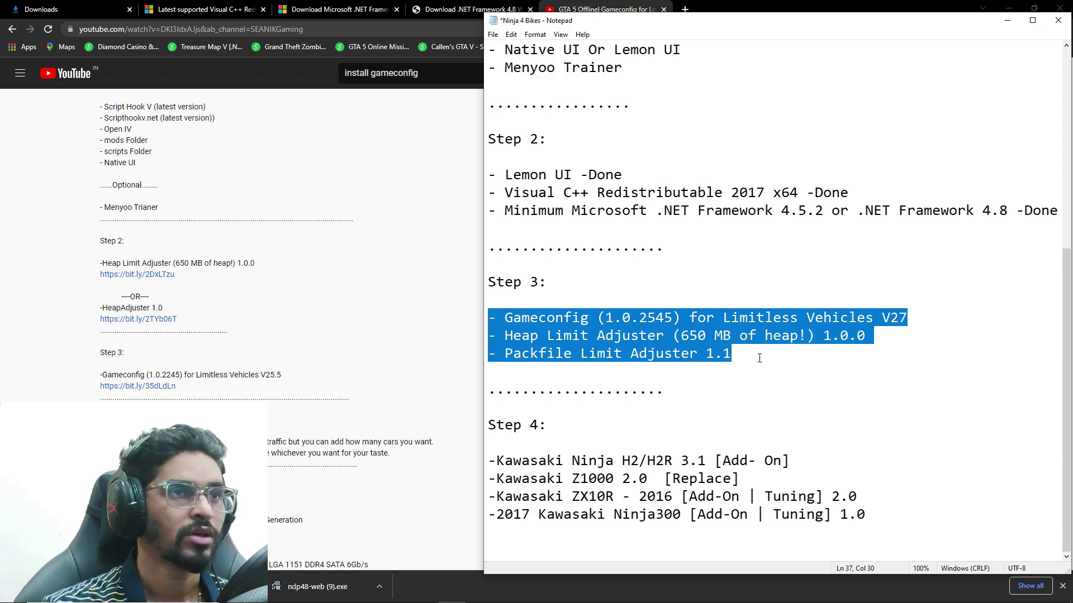
left_click(682, 317)
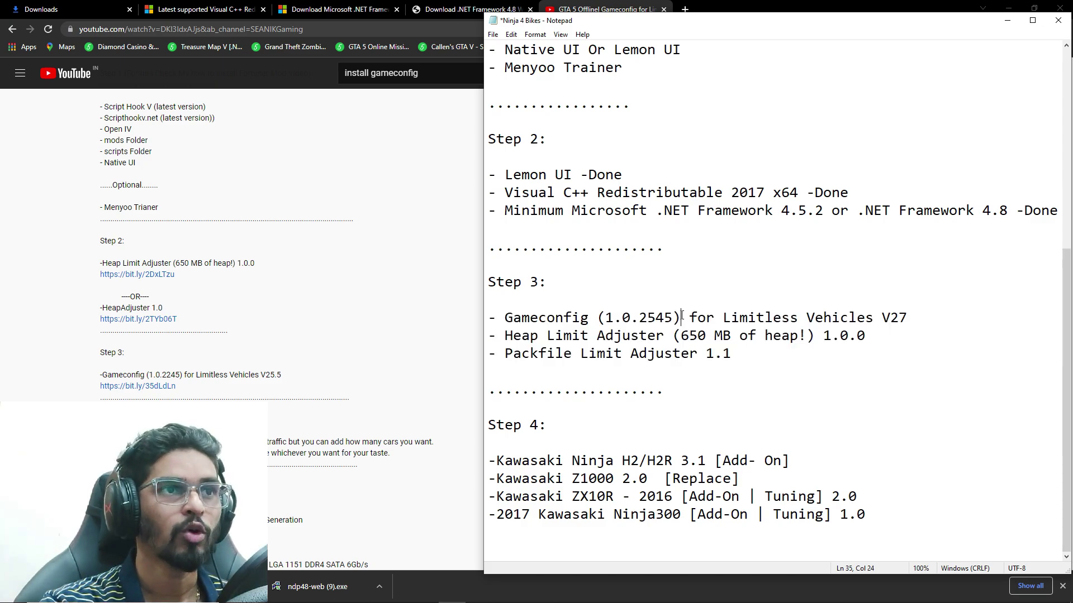
Check the product version in the properties of GTA5.exe in the GTAV folder against the Gameconfig version in the notes.
left_click_drag(597, 317, 680, 319)
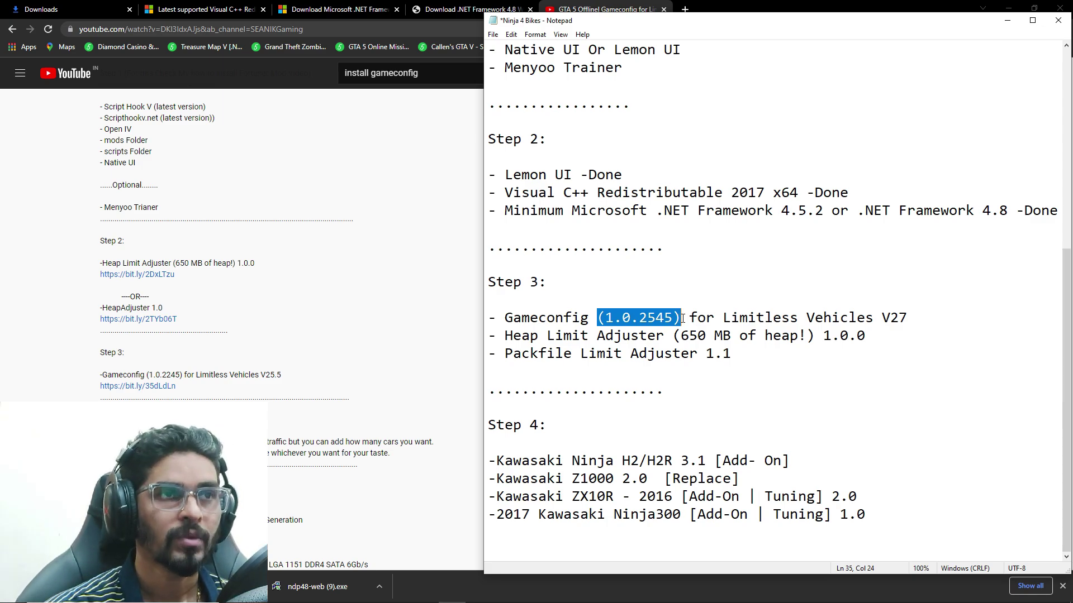
left_click(303, 586)
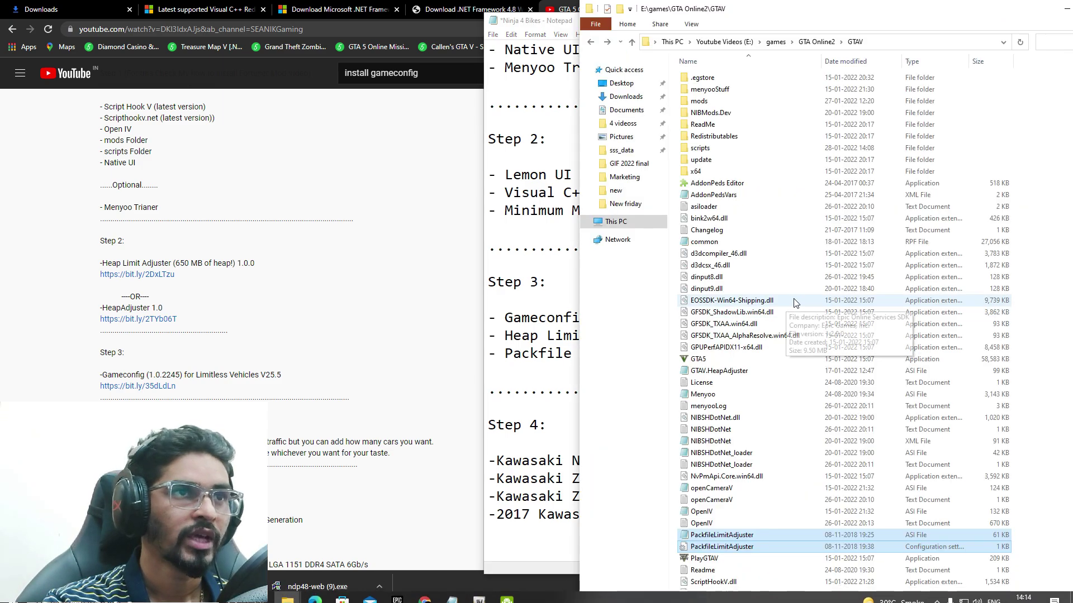
mouse_move(709, 362)
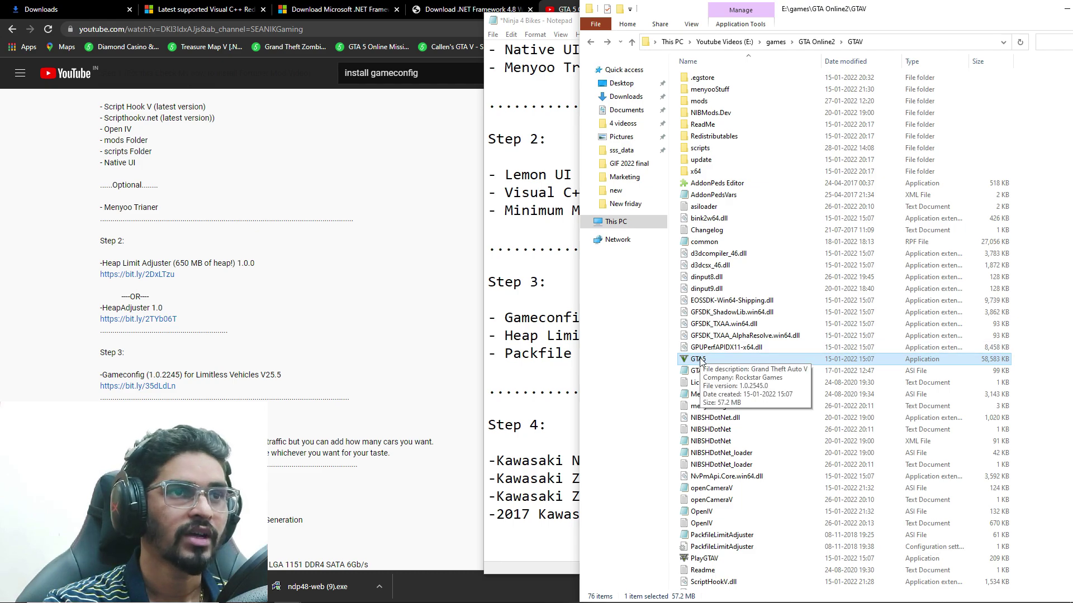
right_click(709, 360)
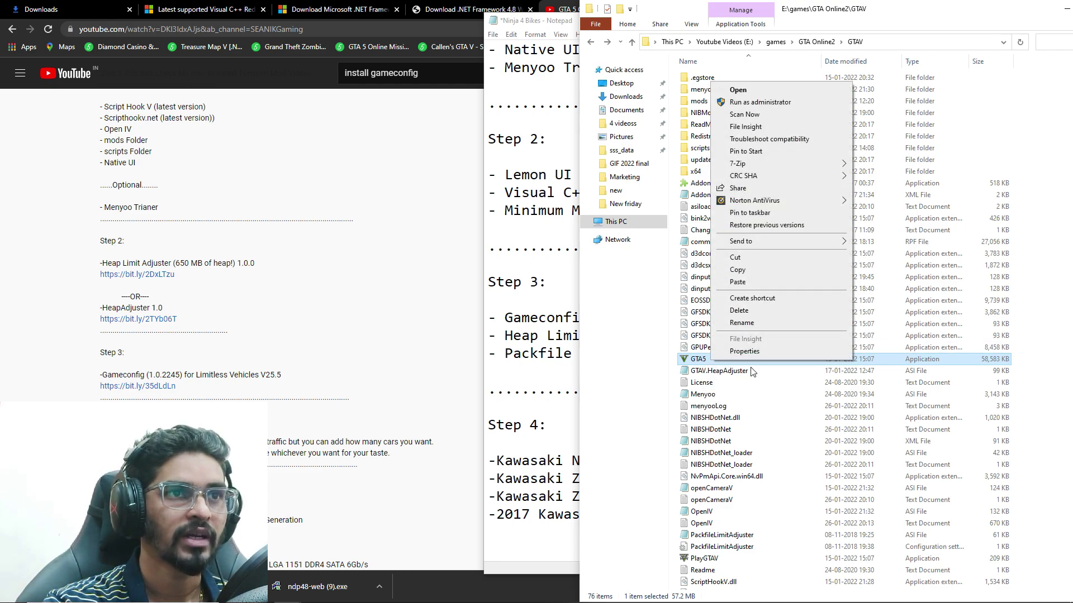
left_click(744, 351)
left_click(818, 322)
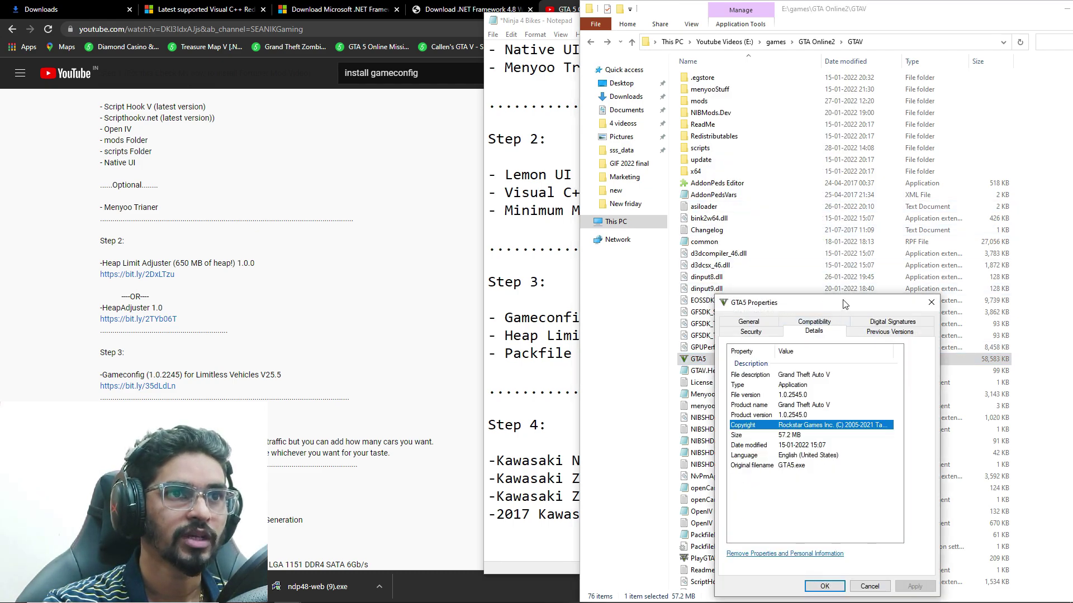
left_click_drag(844, 304, 829, 200)
left_click(789, 310)
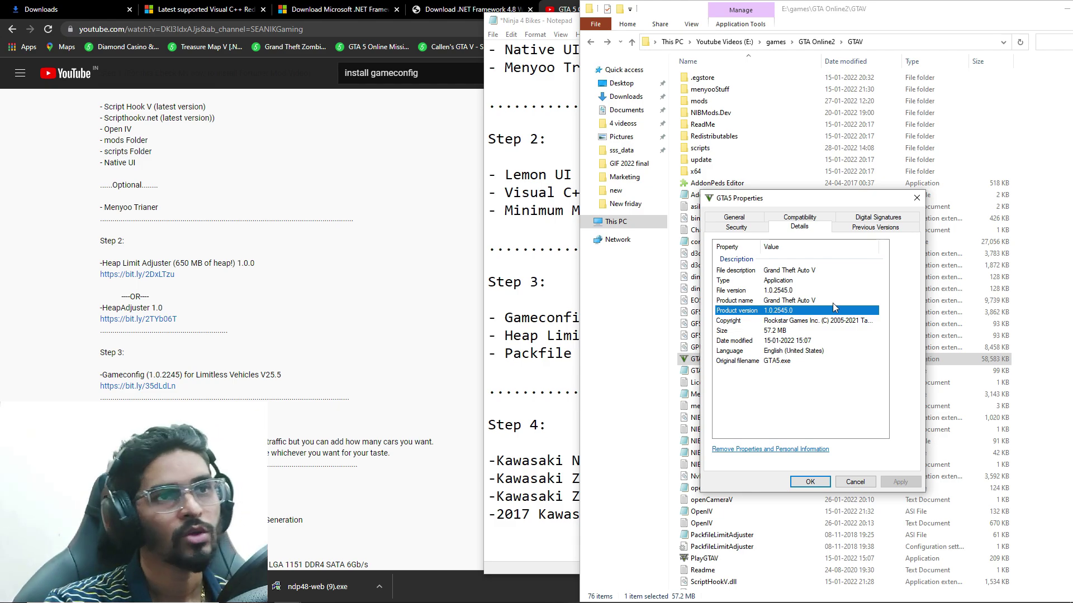
left_click(854, 484)
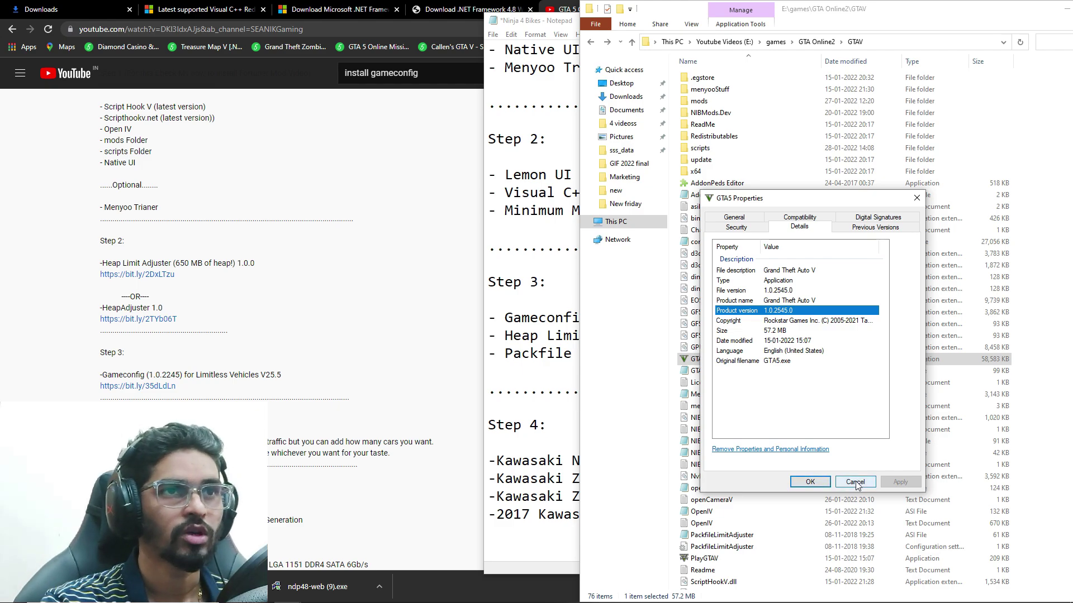
Mark the Step 3 heading in the notes as "Done" and save the file.
left_click(702, 305)
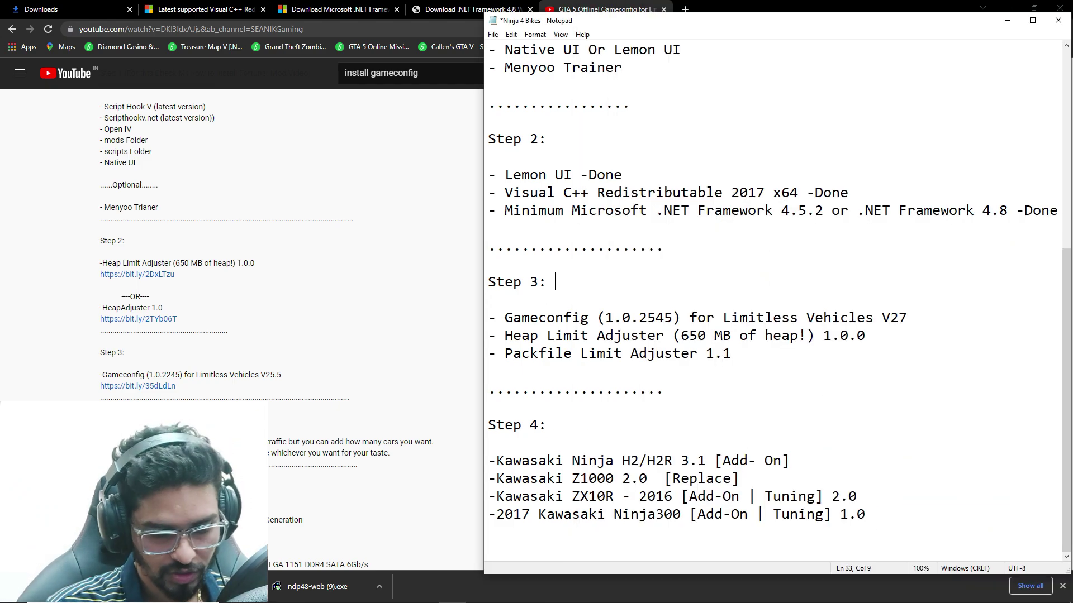
type("done")
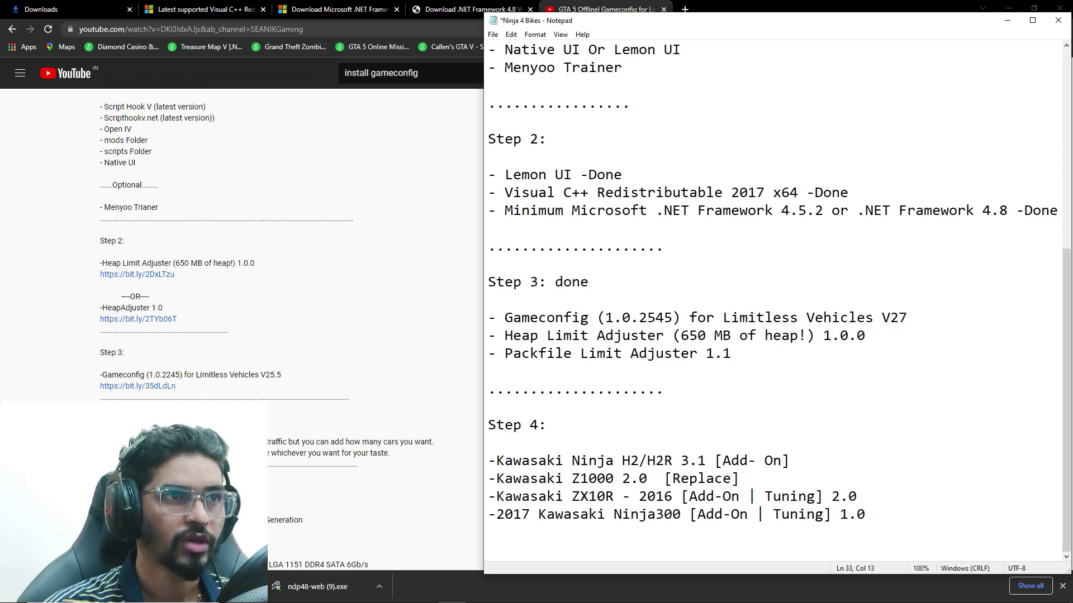
key("BackSpace")
key("BackSpace")
key("BackSpace")
key("BackSpace")
type("Done")
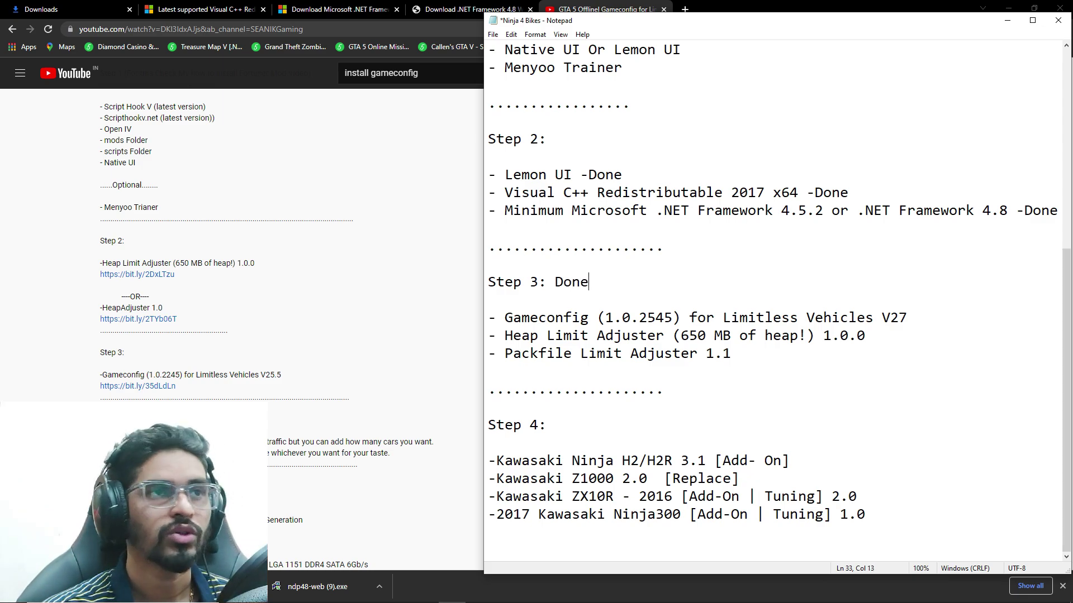
key("ctrl+s")
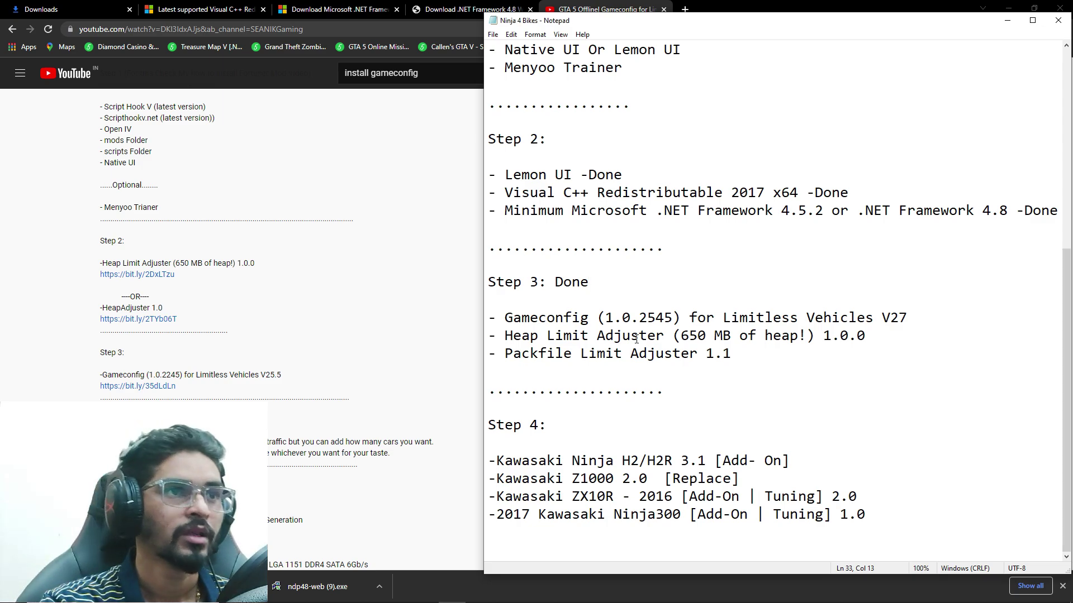
Review the Kawasaki bikes listed under Step 4 of the notes, highlighting the Kawasaki Ninja H2/H2R entry.
left_click(548, 429)
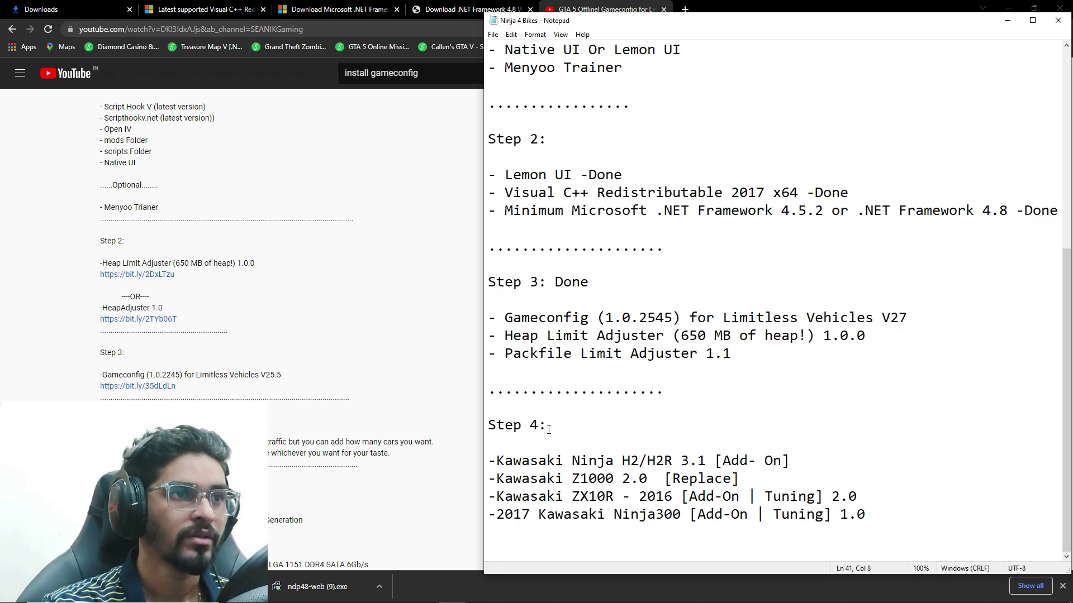
left_click(563, 463)
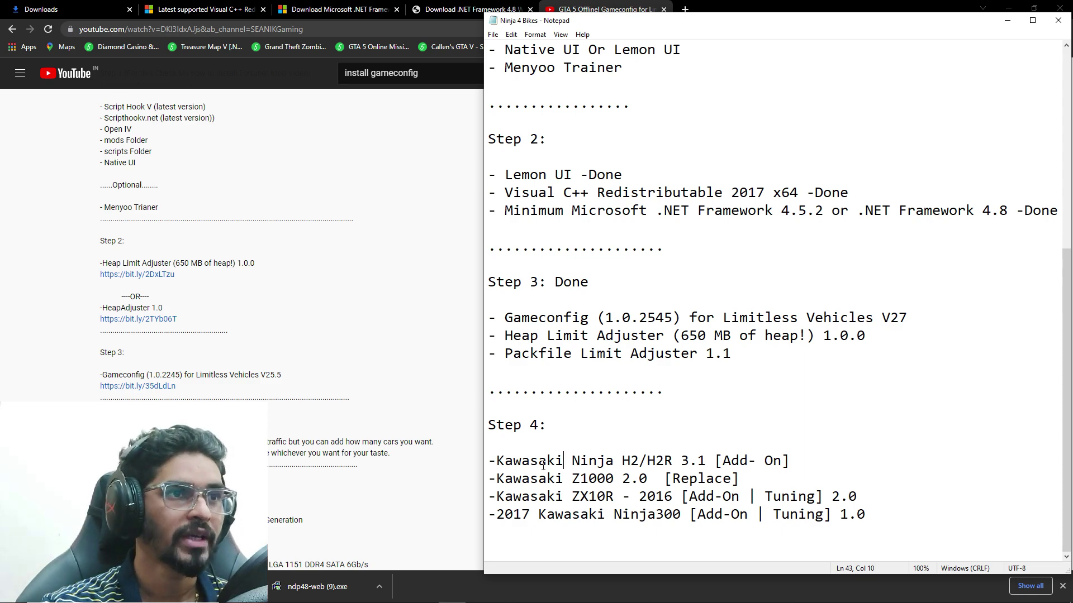
left_click_drag(494, 461, 727, 461)
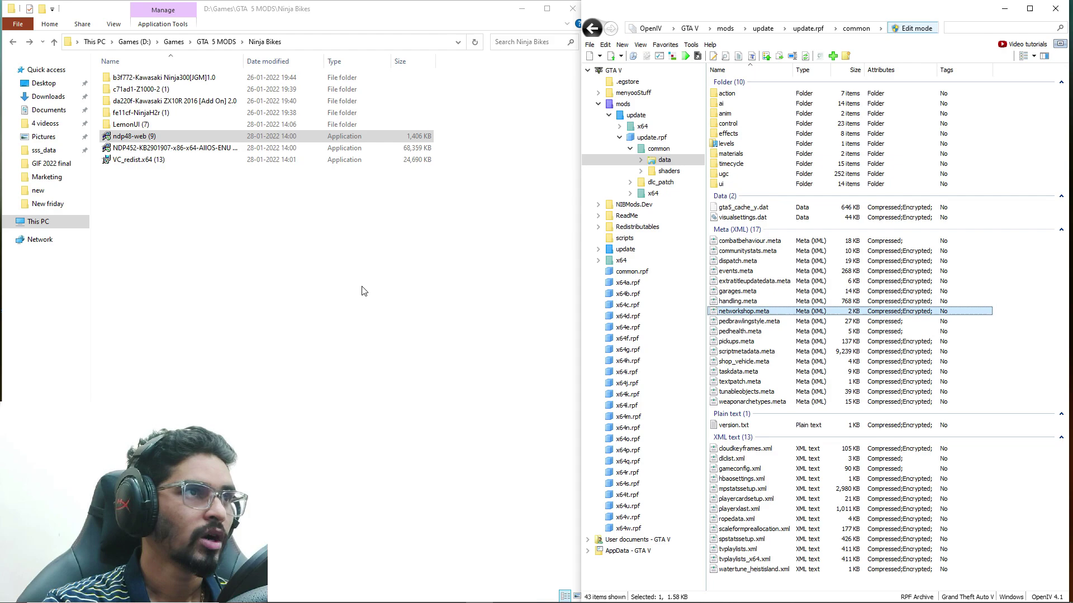
Copy the ninjah2 folder from fe11cf-NinjaH2r (1) into mods > update > x64 > dlcpacks in OpenIV.
left_click(363, 291)
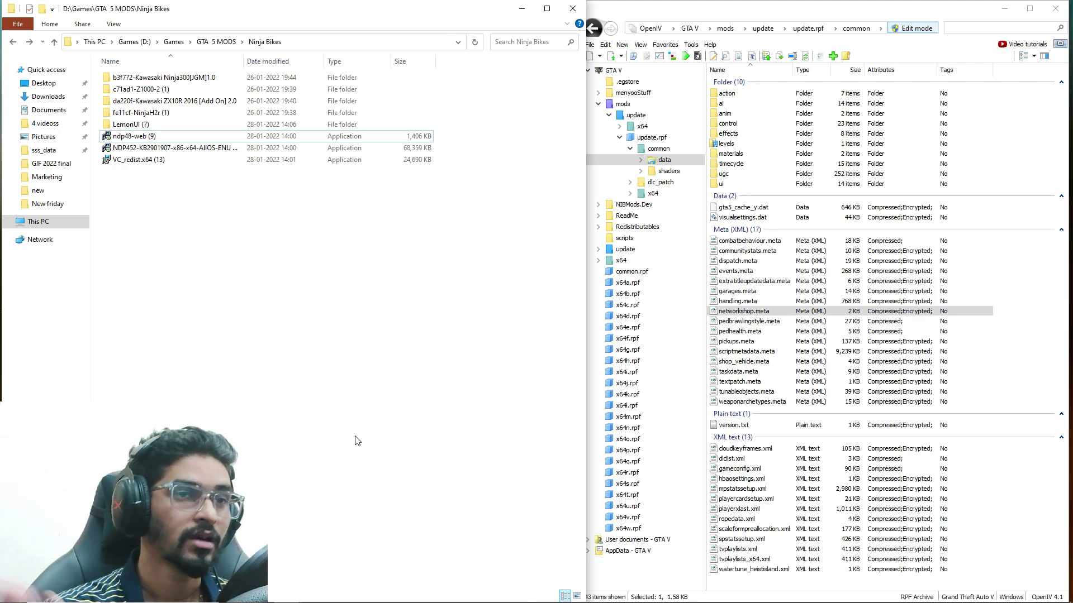
double_click(166, 116)
left_click(613, 70)
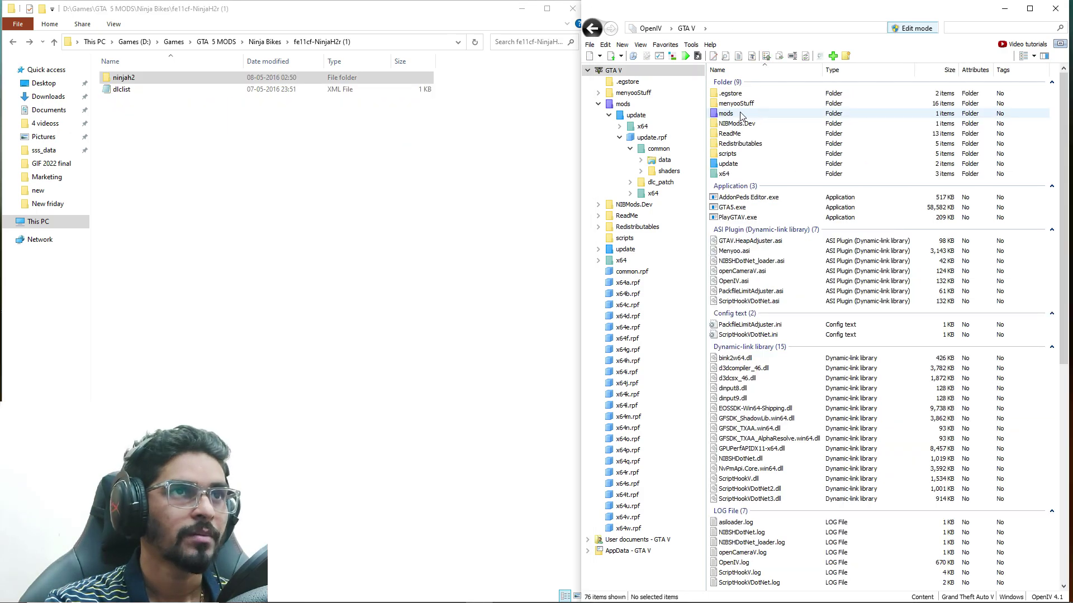
double_click(744, 113)
double_click(752, 94)
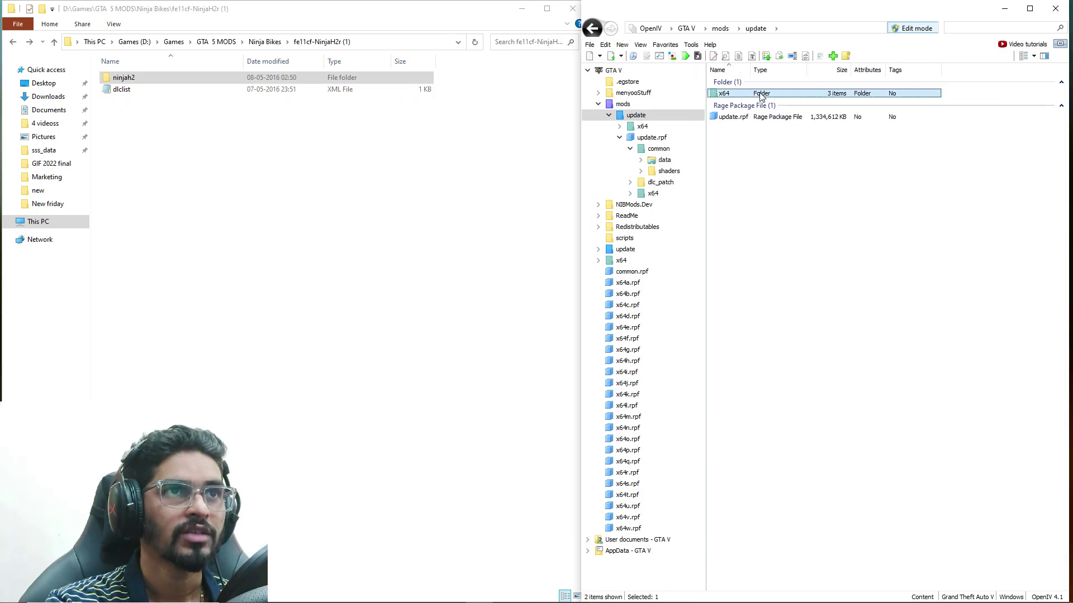
double_click(753, 94)
double_click(760, 105)
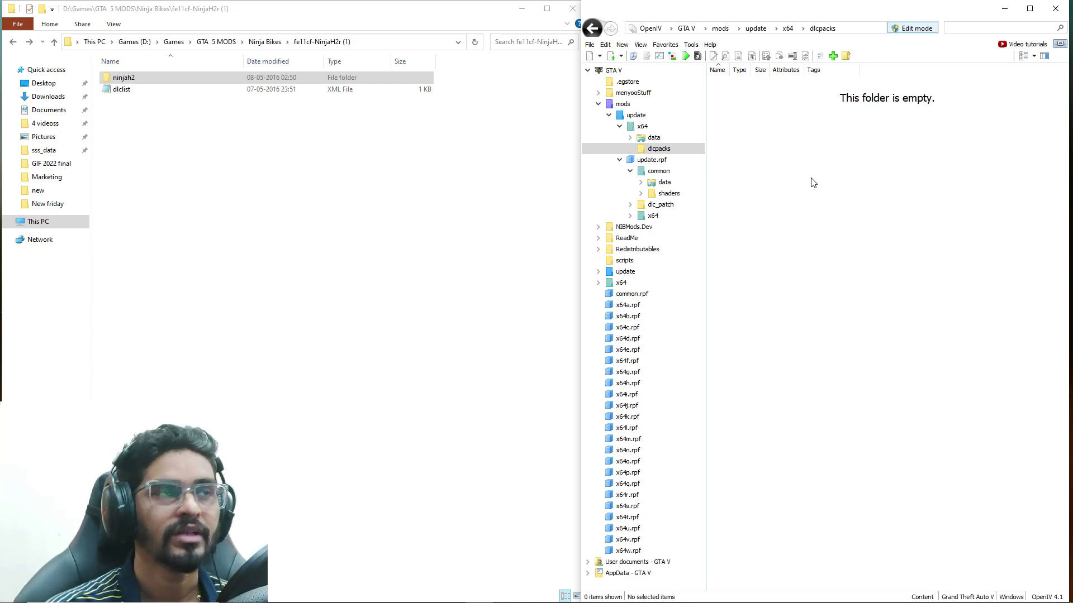
left_click(130, 82)
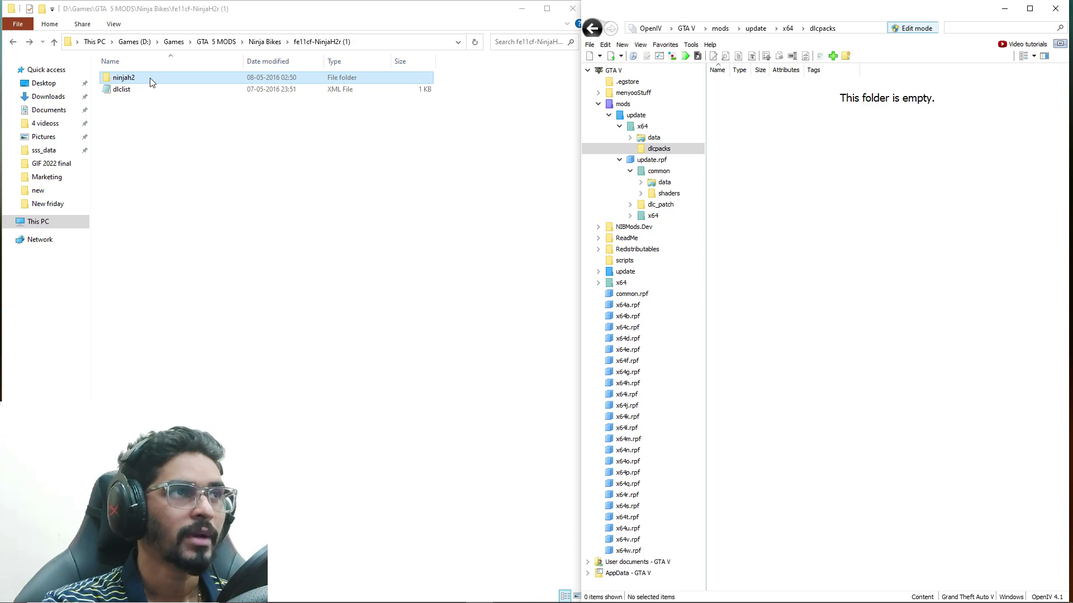
left_click_drag(131, 78, 922, 151)
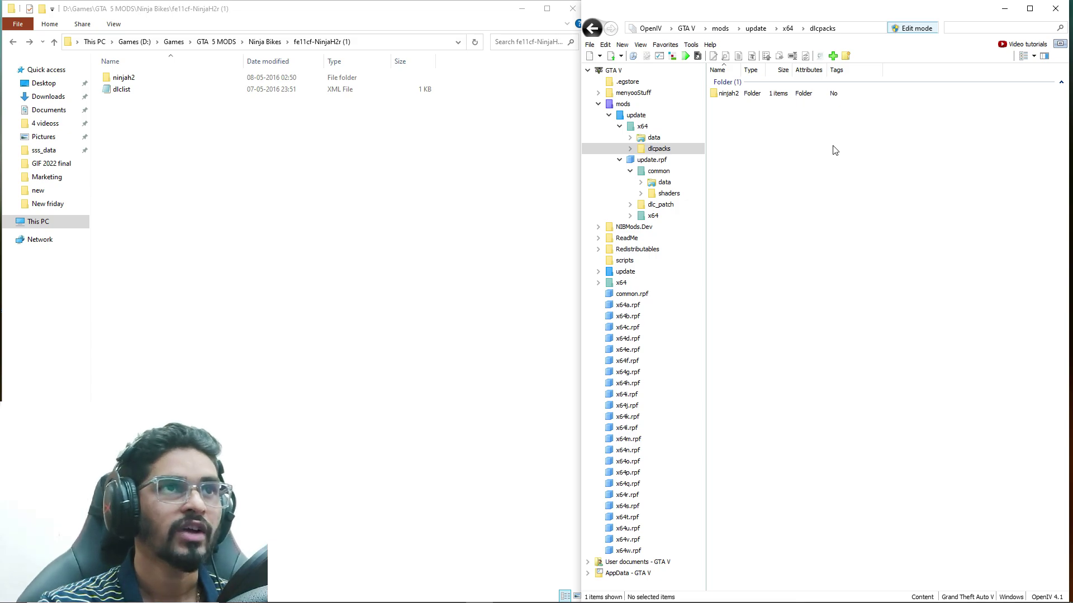
Inspect the contents of the ninjah2 dlc.rpf and preview the ninjah2_hi.yft bike model from vehicles.rpf, rotating it before closing the viewer.
double_click(777, 95)
double_click(777, 95)
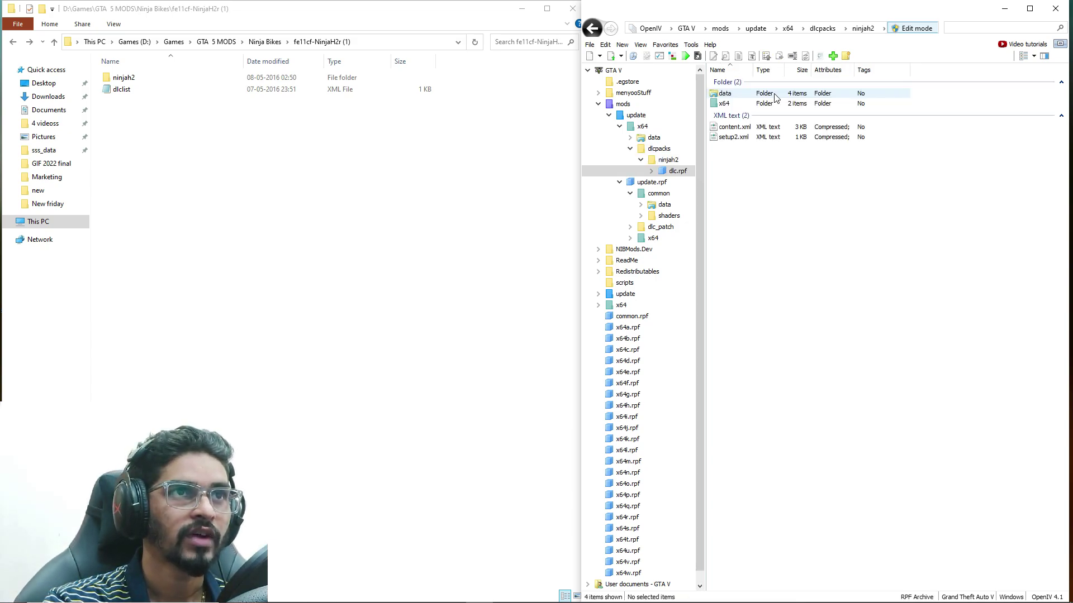
double_click(776, 95)
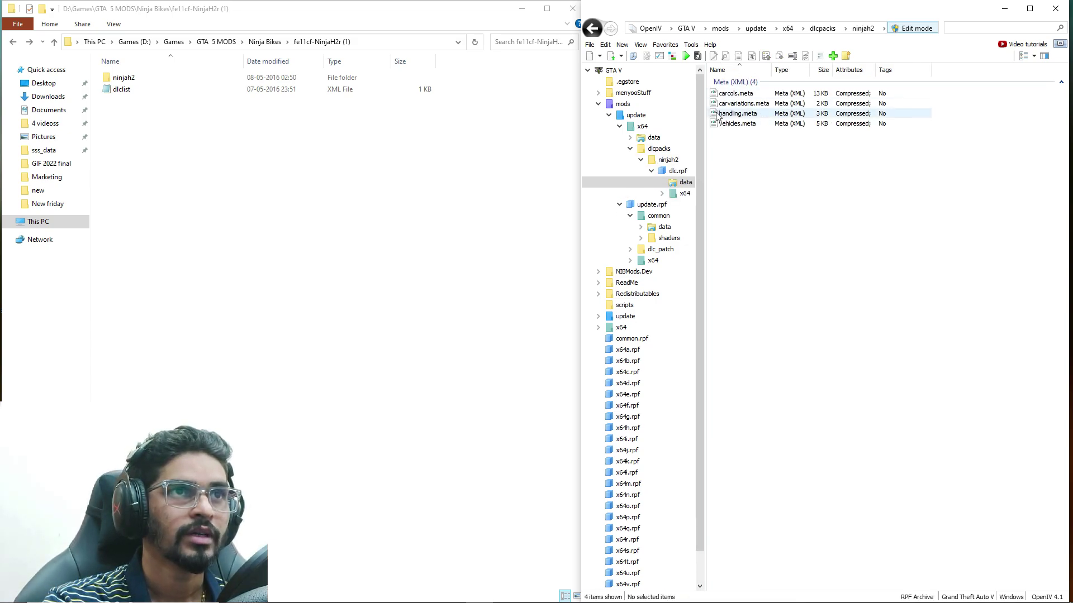
left_click(592, 28)
double_click(754, 103)
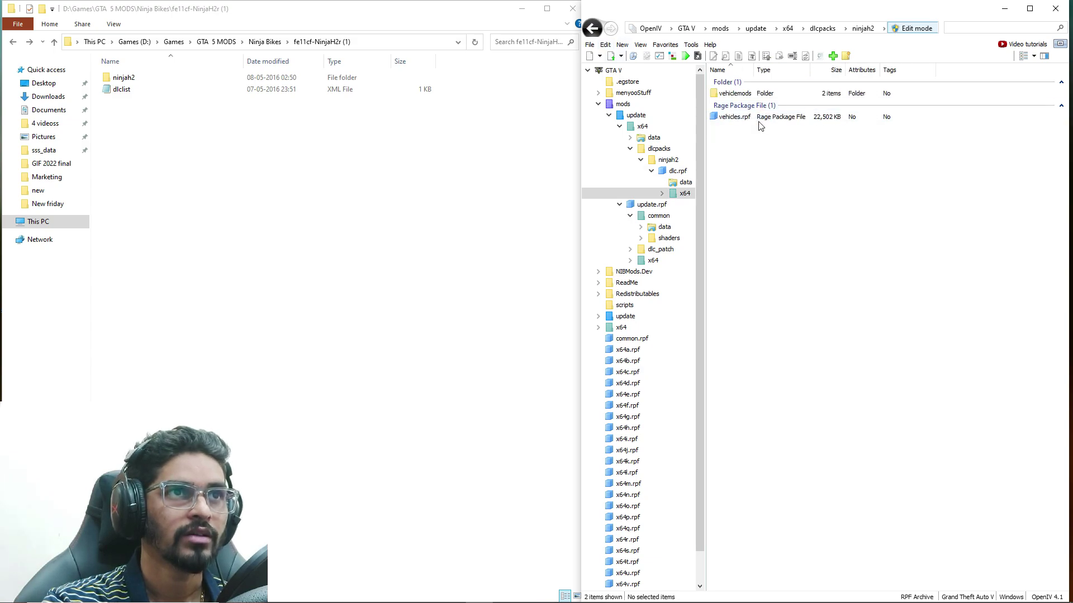
double_click(760, 127)
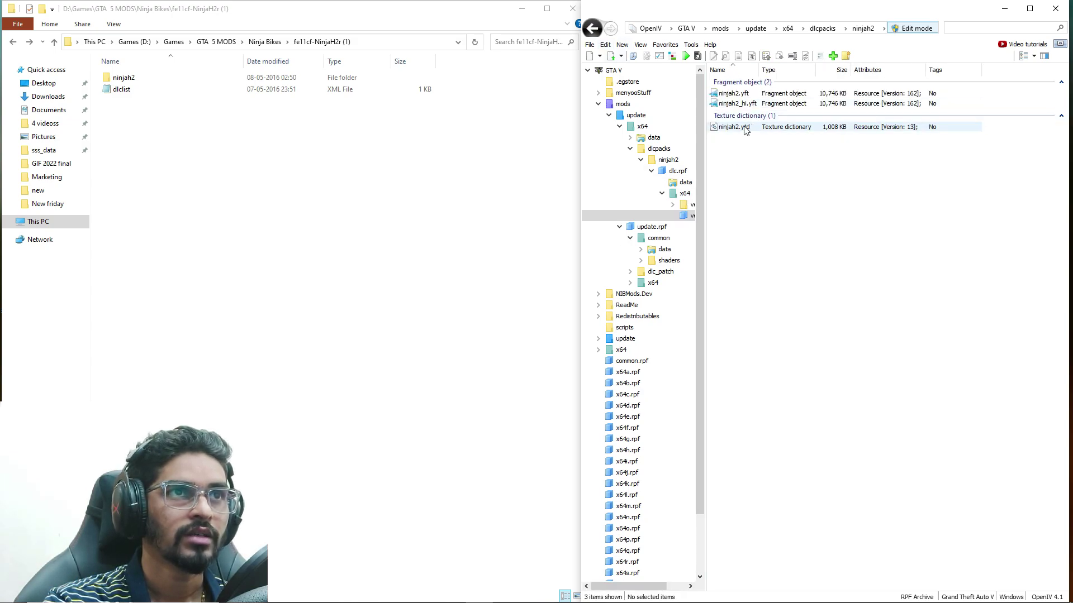
double_click(743, 104)
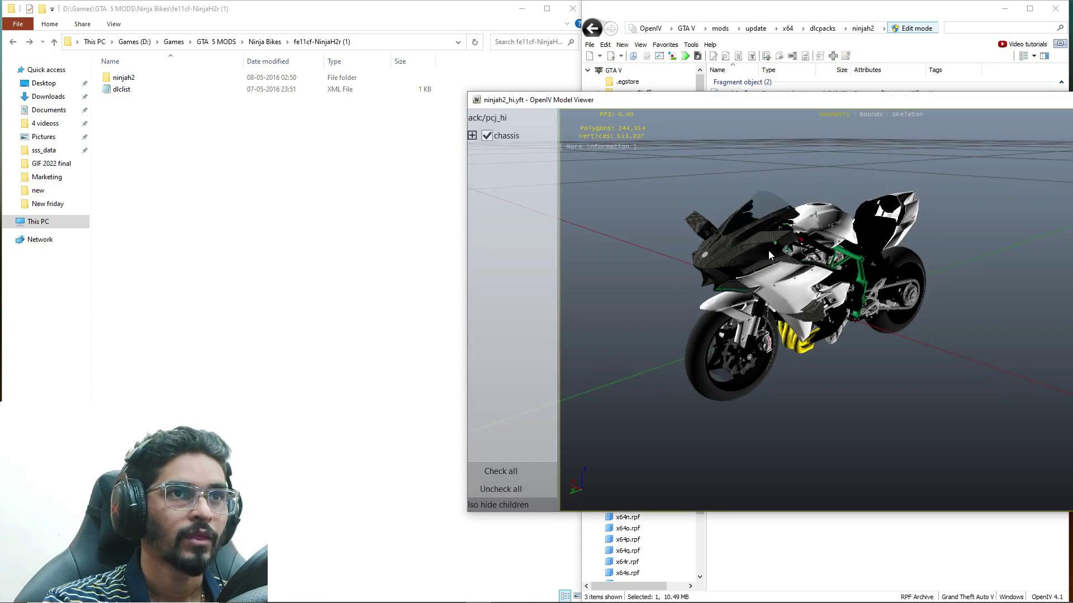
left_click_drag(468, 347, 407, 351)
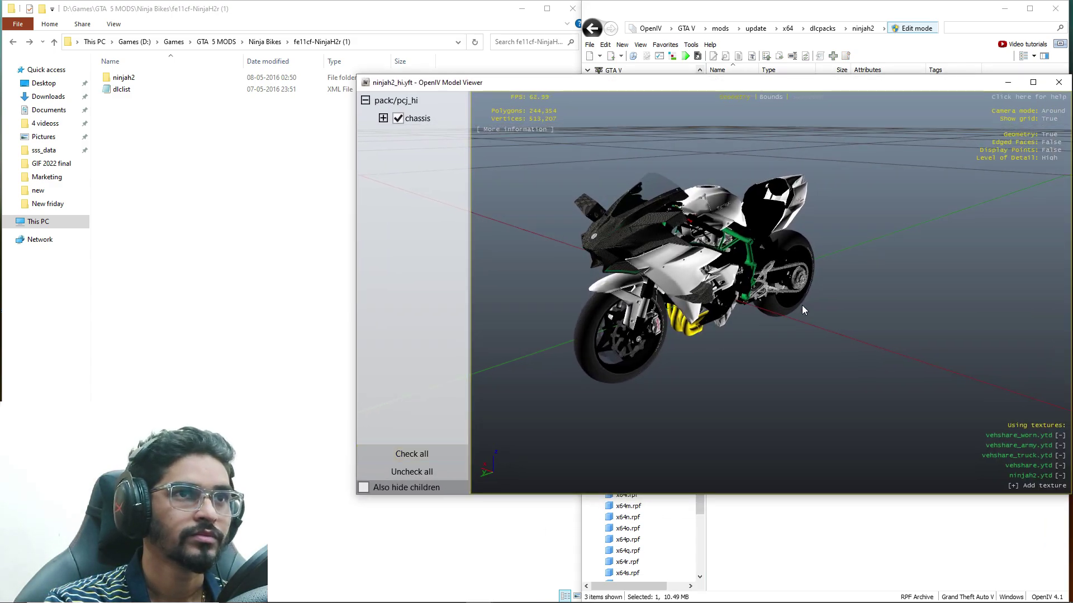
left_click_drag(802, 305, 876, 81)
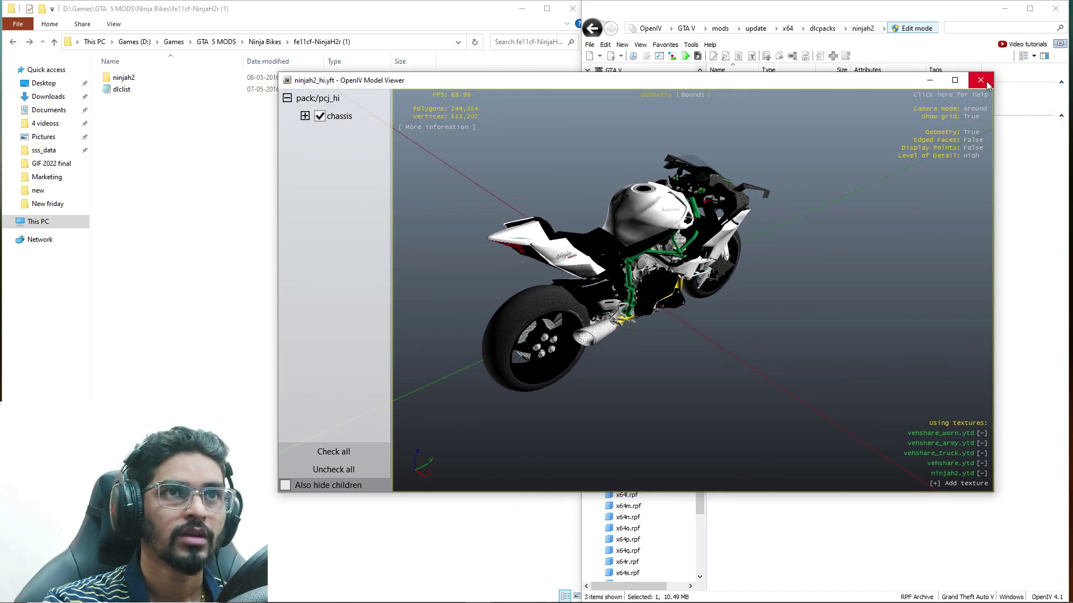
left_click(982, 79)
Open dlclist.xml for editing from mods > update > update.rpf > common > data.
left_click(720, 28)
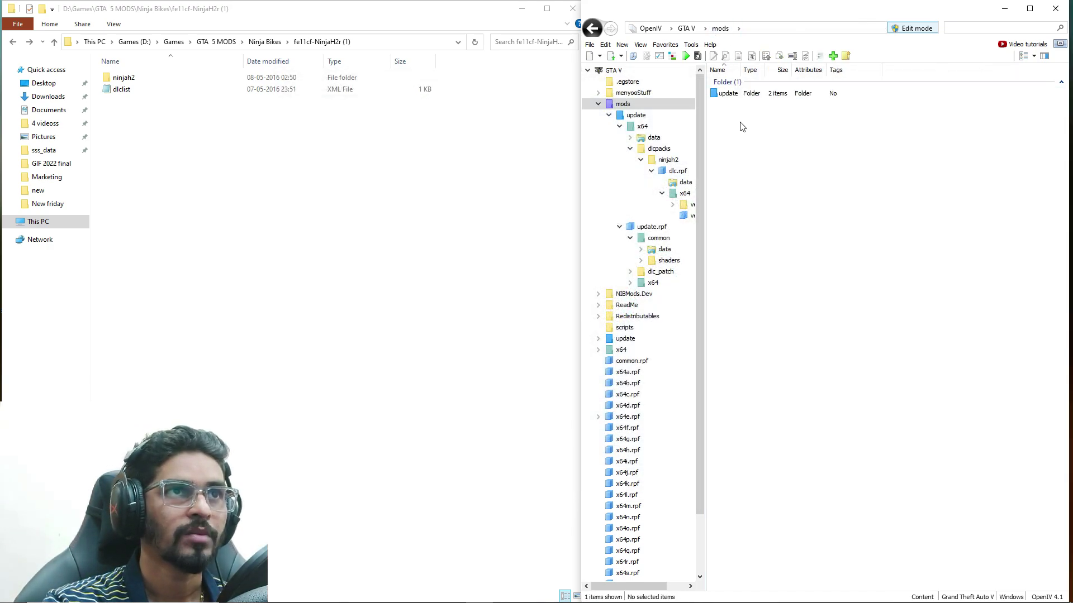
left_click(687, 28)
double_click(767, 114)
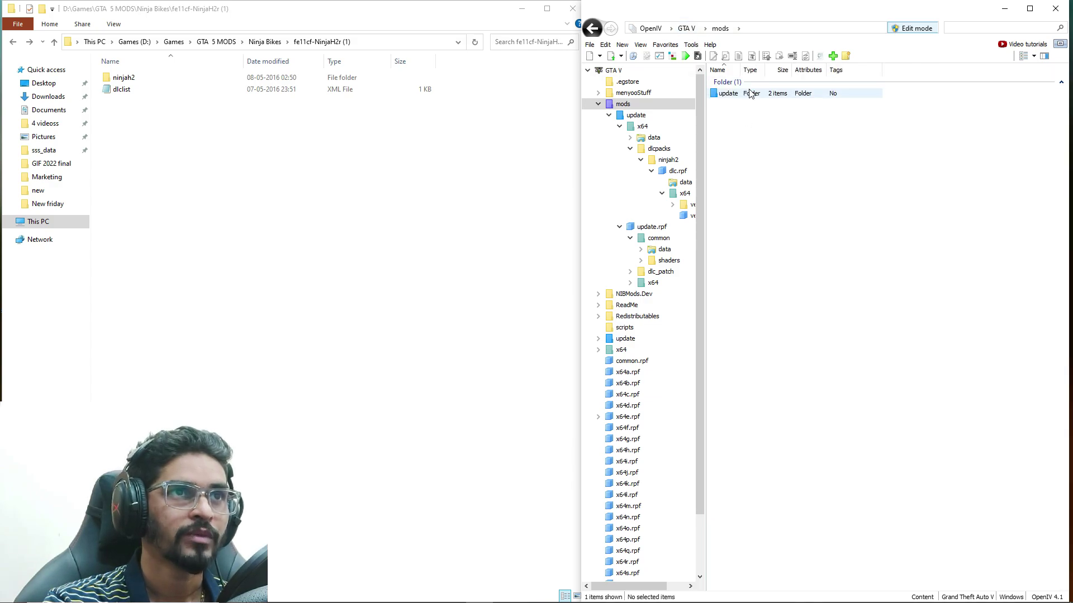
double_click(749, 94)
double_click(732, 117)
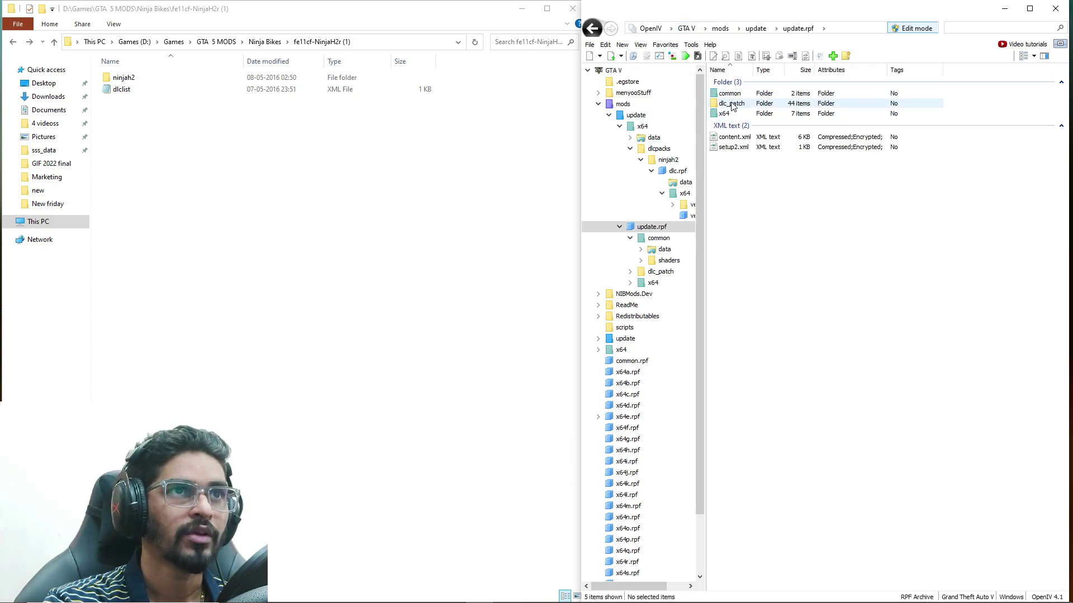
left_click(752, 96)
double_click(750, 95)
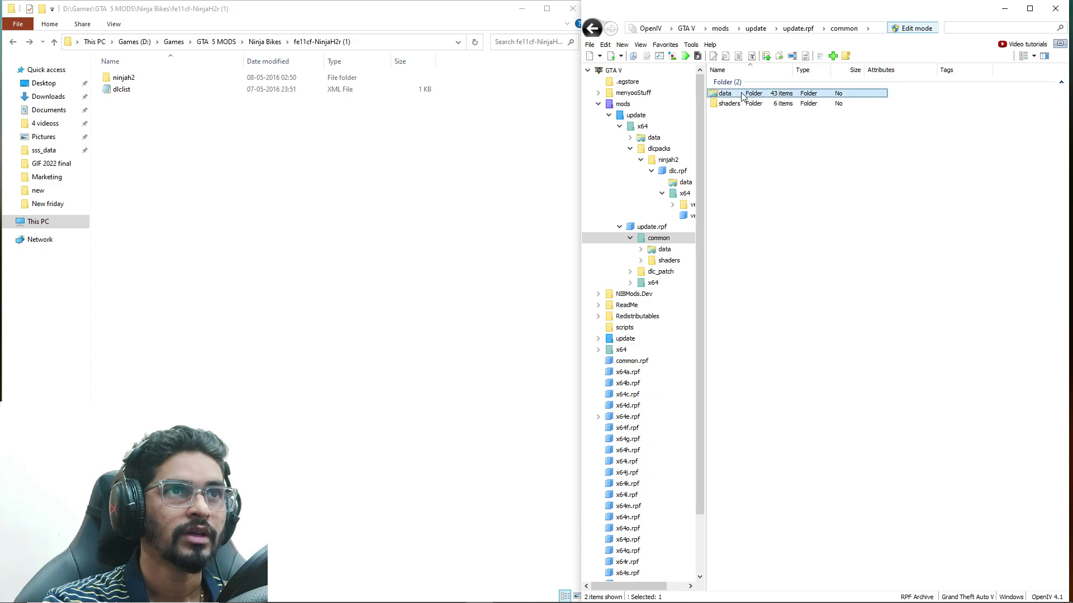
double_click(750, 95)
left_click(743, 490)
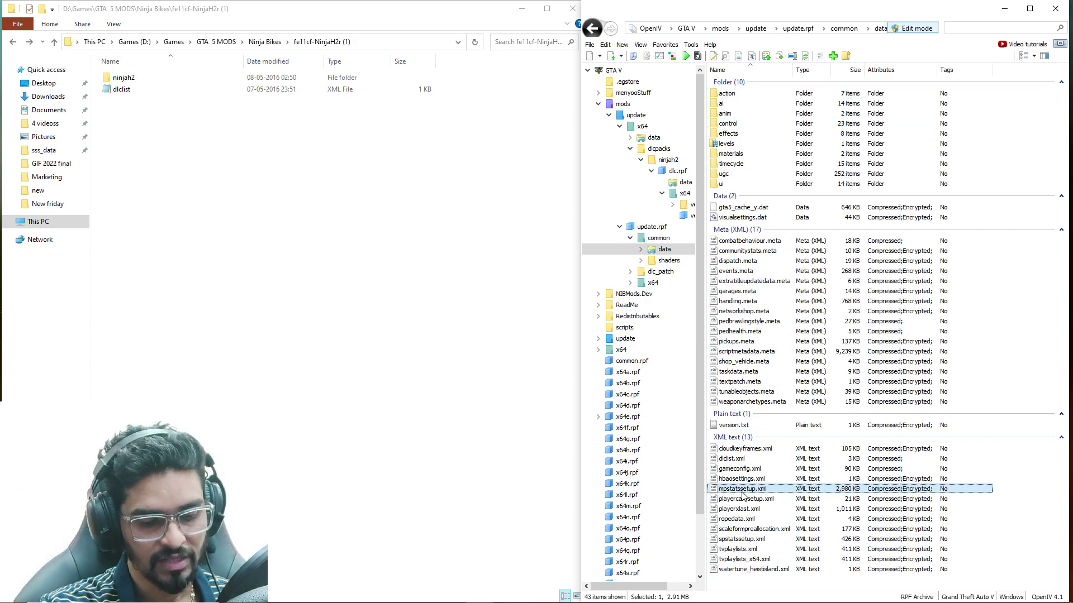
type("dl")
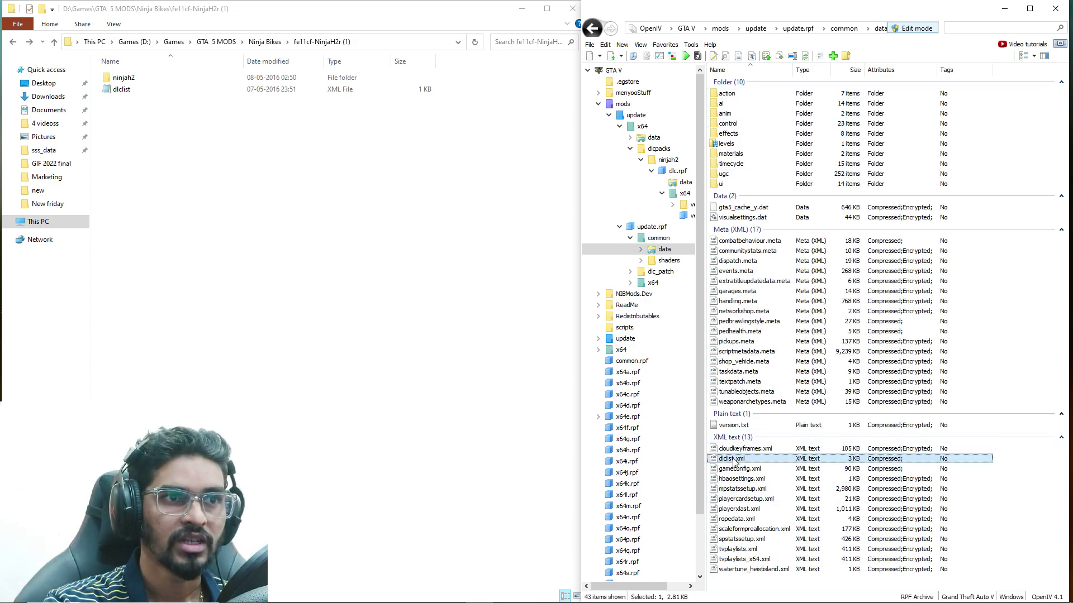
right_click(741, 461)
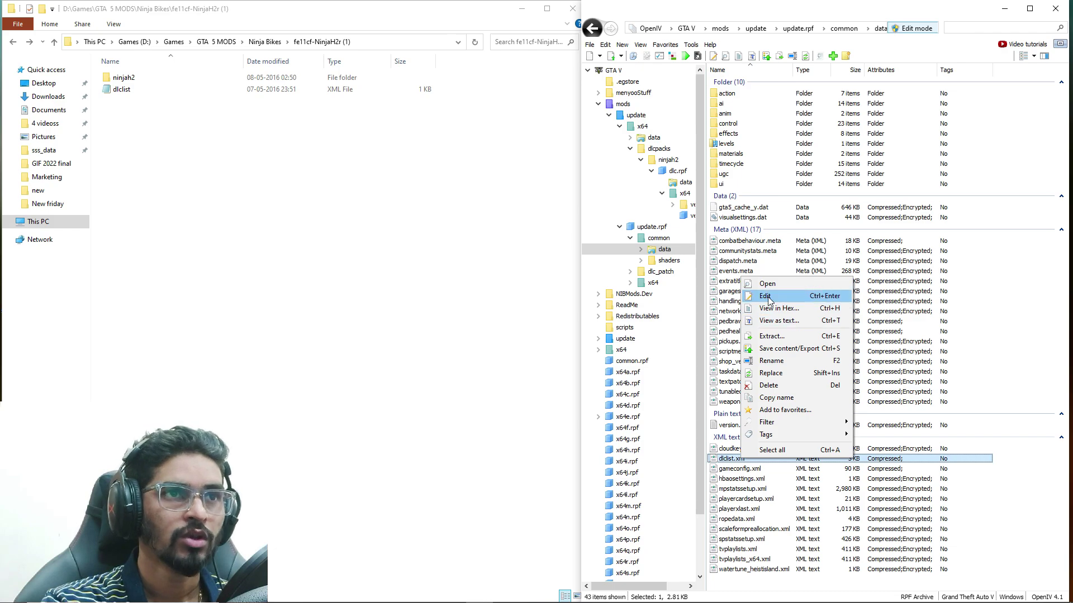
left_click(780, 297)
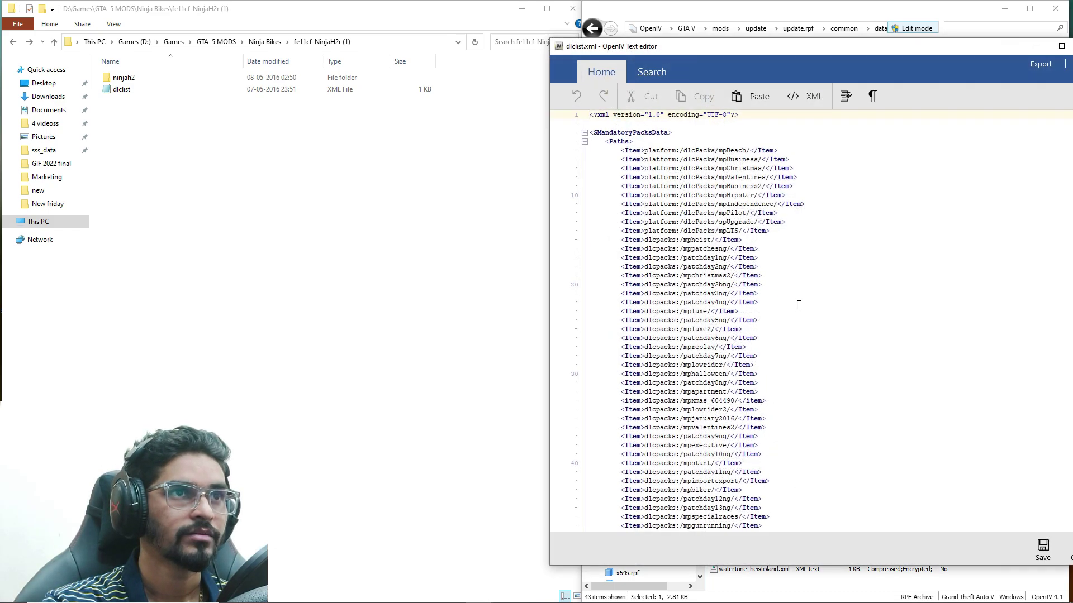
Add the line <Item>dlcpacks:\ninjah2\</Item> below the addonpeds entry in dlclist.xml and save the file.
left_click(761, 492)
key("Return")
type("<Item>dlcpacks:\\ninjah2\\</Item>")
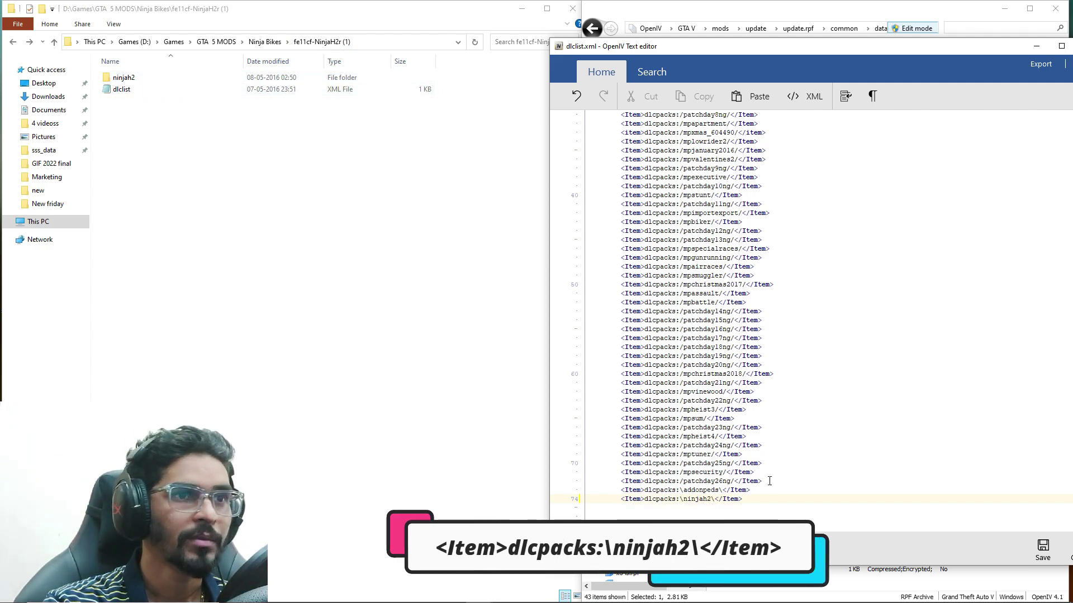
left_click_drag(683, 499, 708, 502)
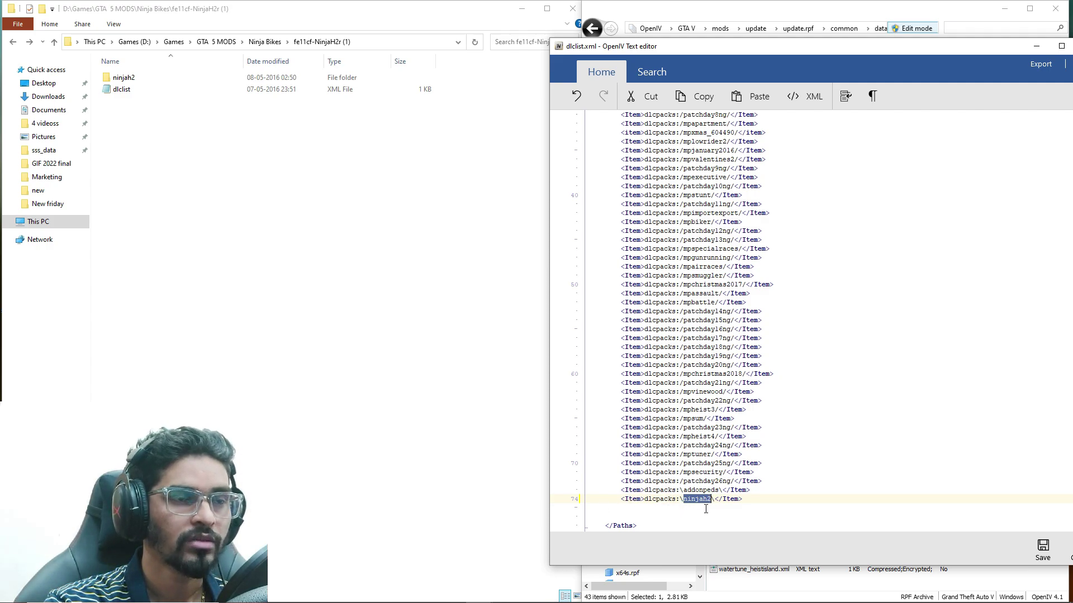
left_click(688, 502)
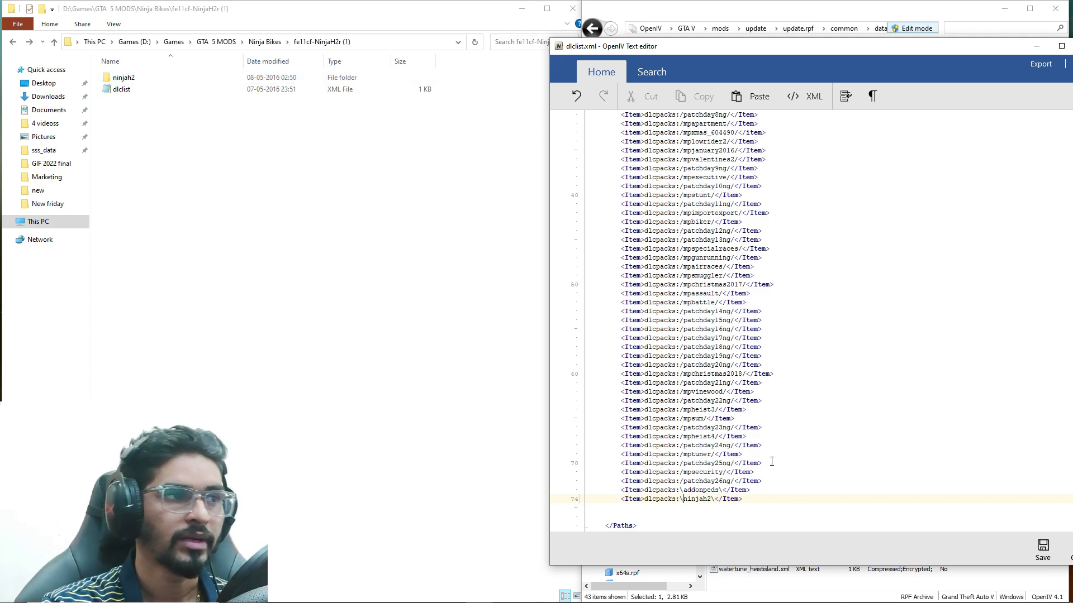
left_click(1043, 550)
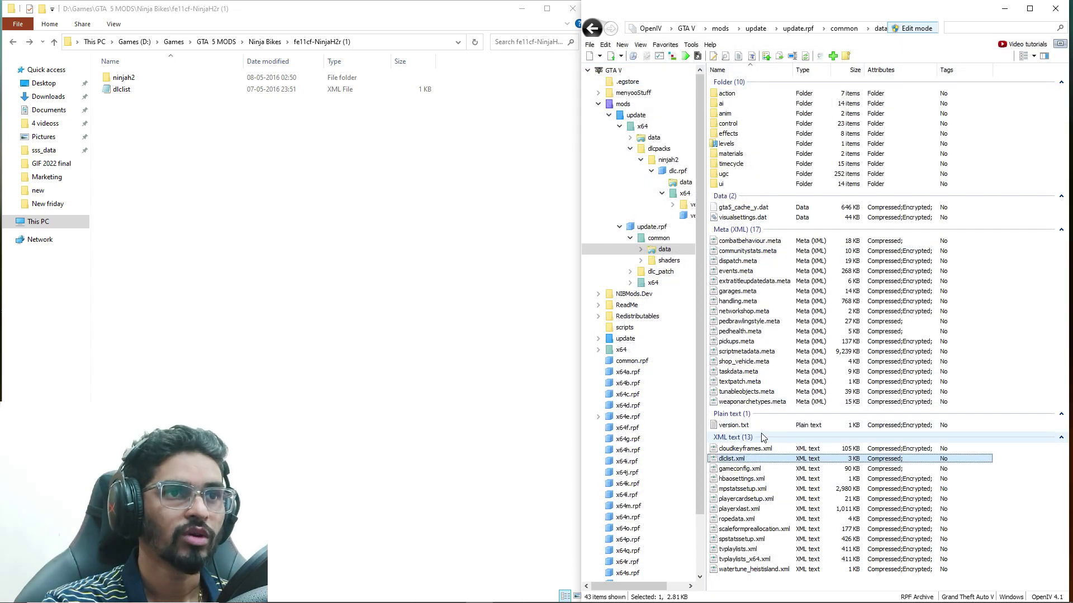
Reopen dlclist.xml in the viewer and check the ninjah2 entry at the end of the list.
double_click(732, 459)
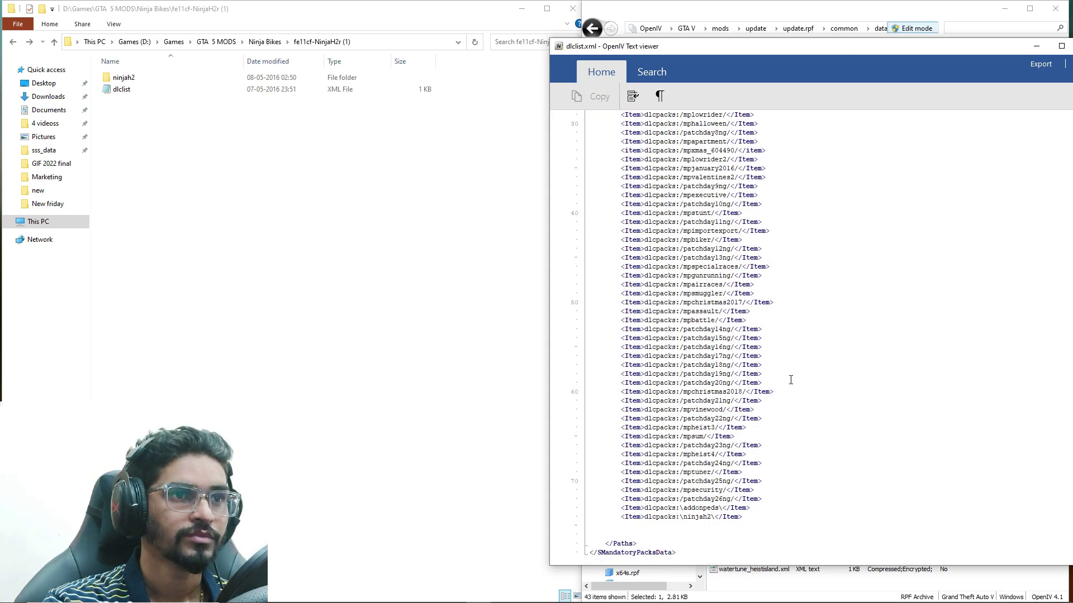
left_click_drag(751, 518, 618, 520)
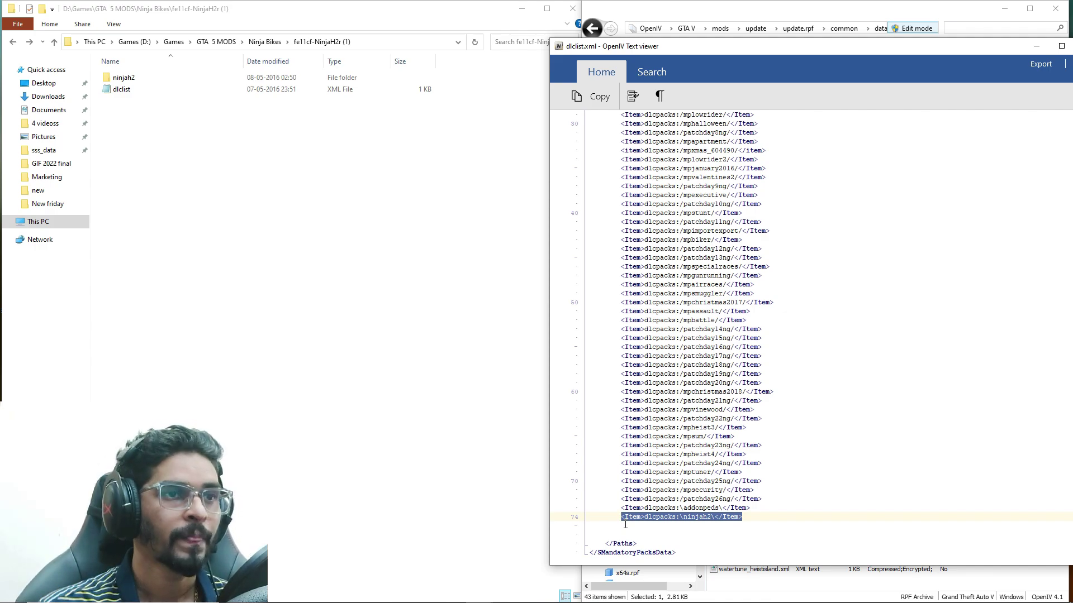
left_click_drag(970, 47, 837, 48)
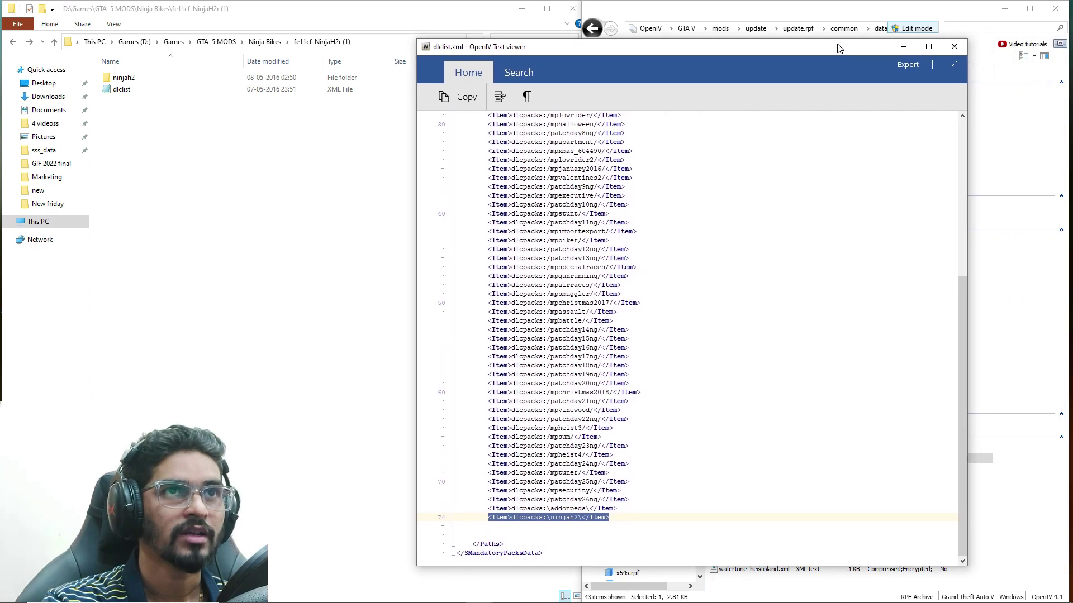
Switch to the Notepad notes and append "- Done" to the Kawasaki Ninja H2/H2R 3.1 entry.
key("alt+Tab")
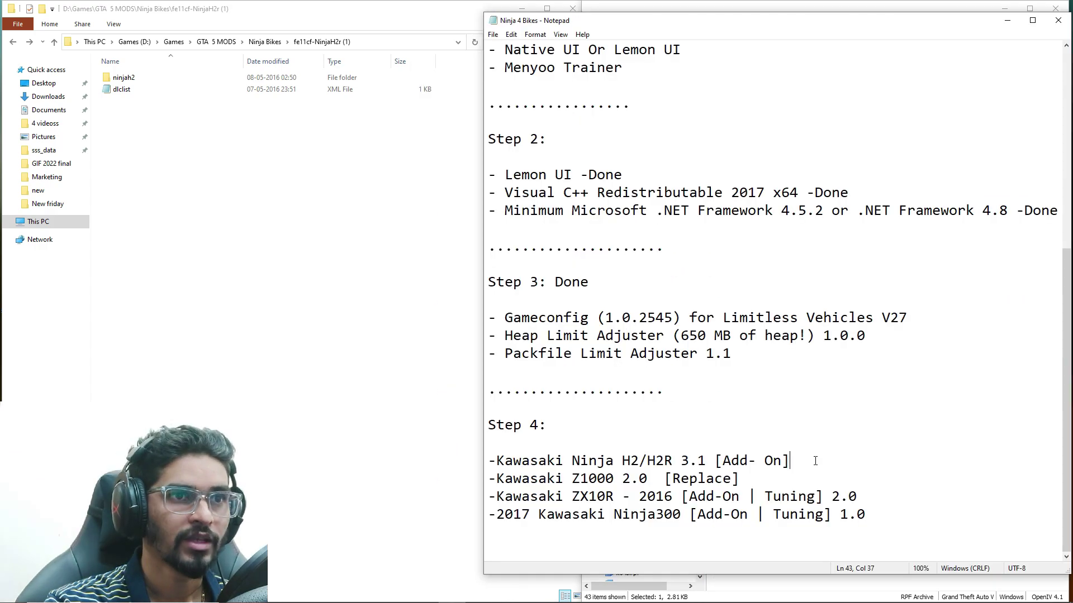
type("- Don")
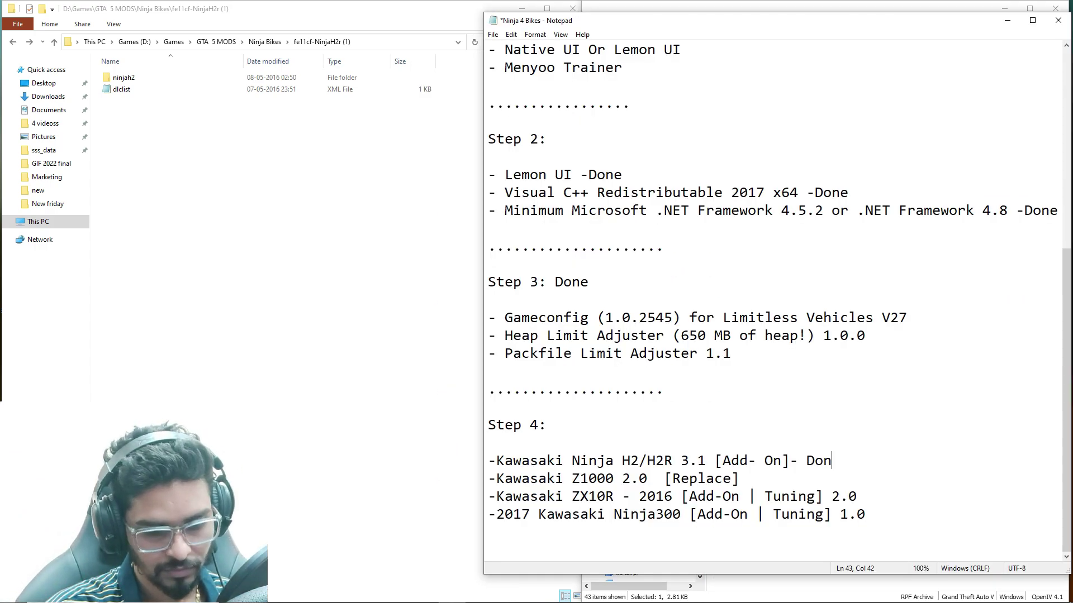
type("e")
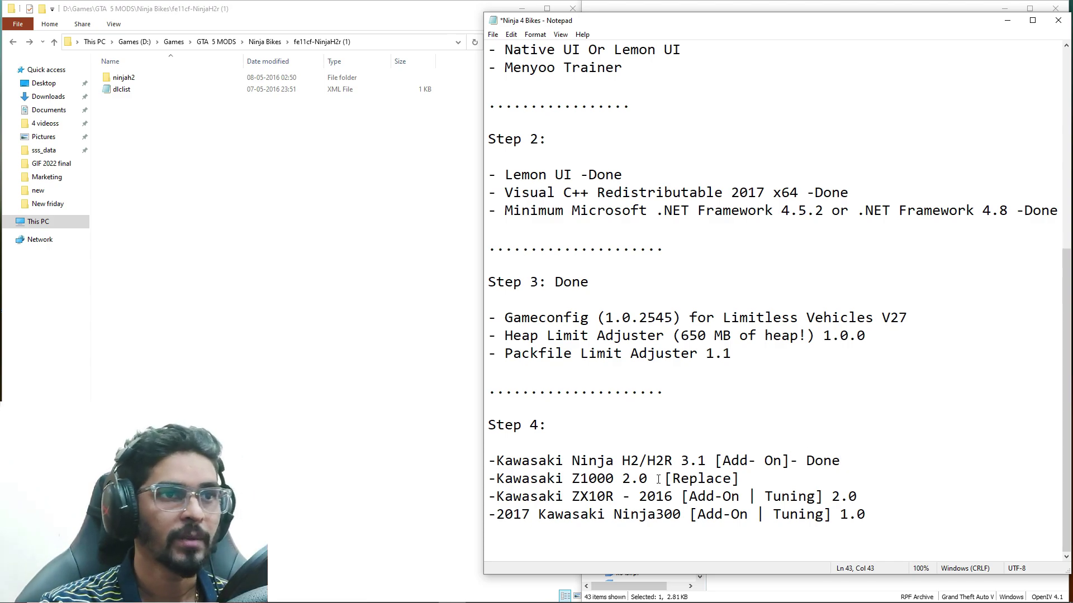
Open the c71ad1-Z1000-2 (1) folder in File Explorer and select bati.yft, bati.ytd and bati_hi.yft.
left_click_drag(658, 479, 759, 482)
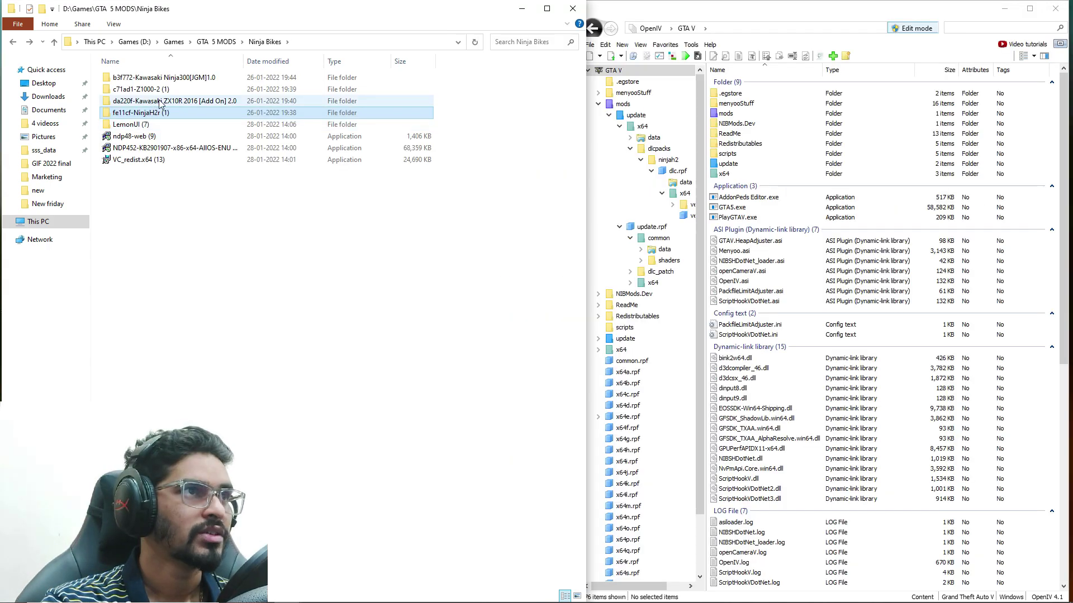
double_click(173, 92)
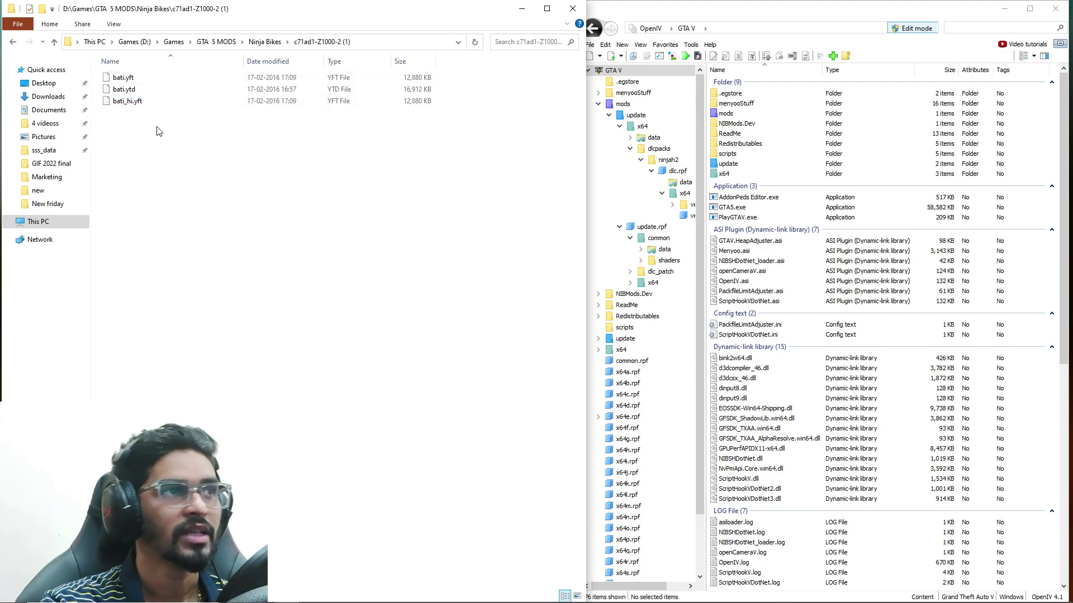
left_click_drag(159, 133, 139, 86)
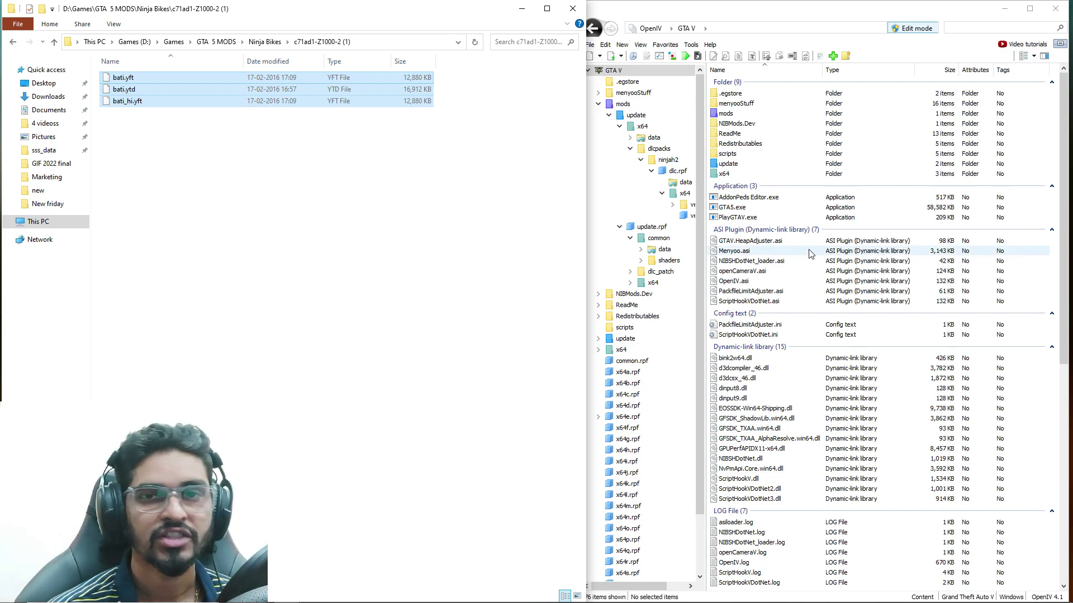
Open x64e.rpf from the GTA V root folder in OpenIV and copy the archive to the mods folder.
double_click(752, 113)
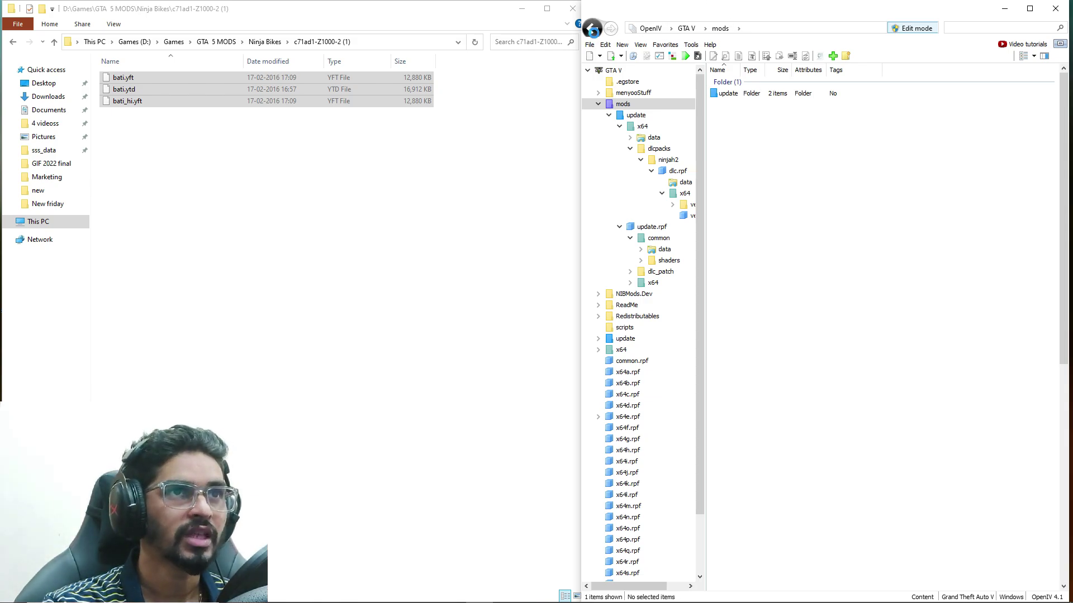
left_click(592, 28)
scroll(817, 350, "down", 3)
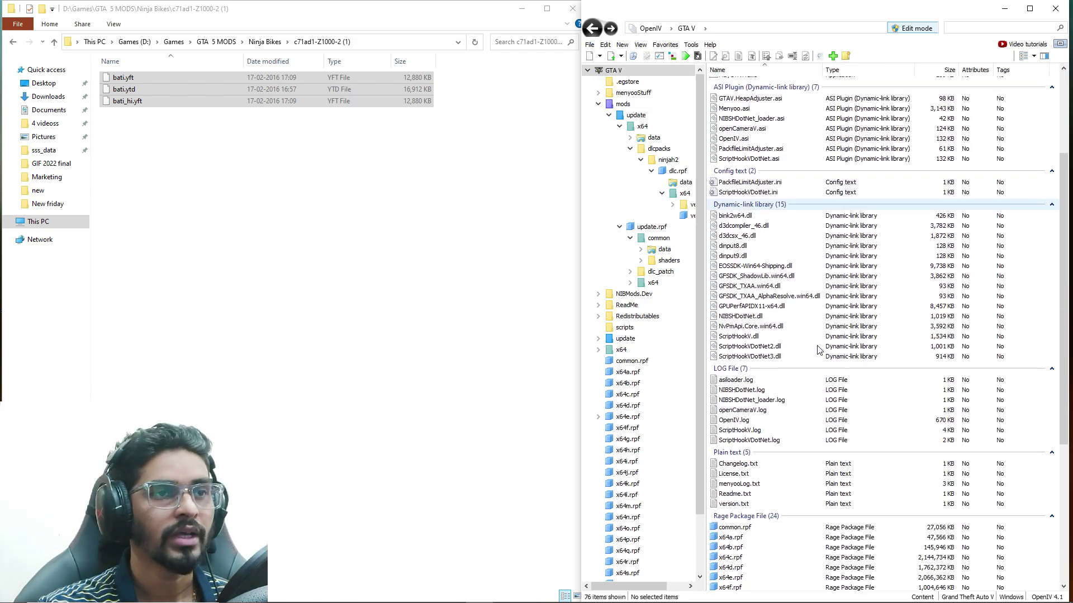
scroll(817, 350, "down", 6)
left_click(738, 387)
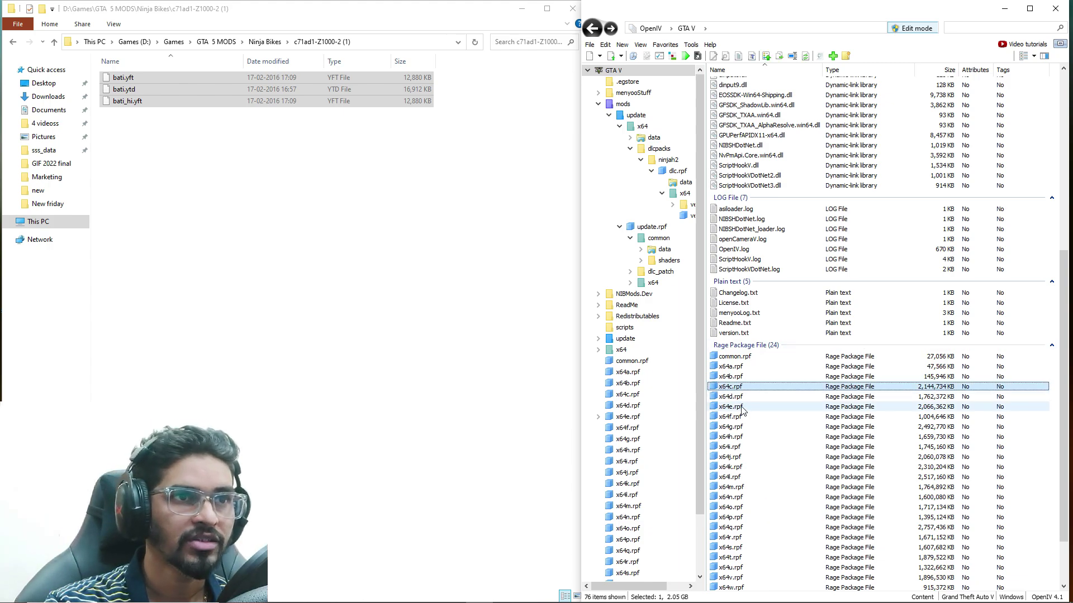
left_click(742, 408)
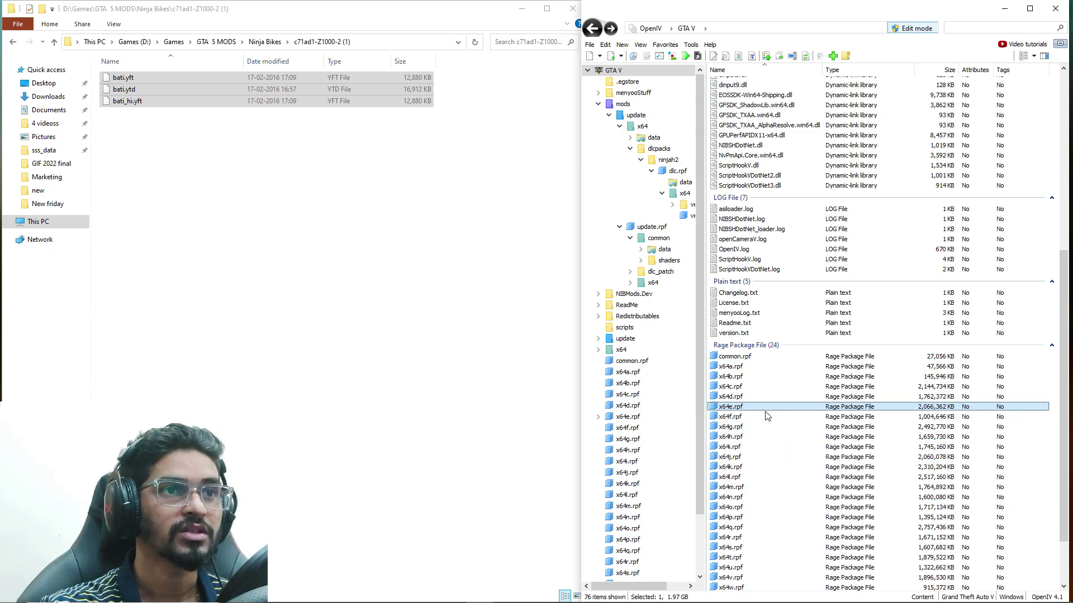
double_click(731, 407)
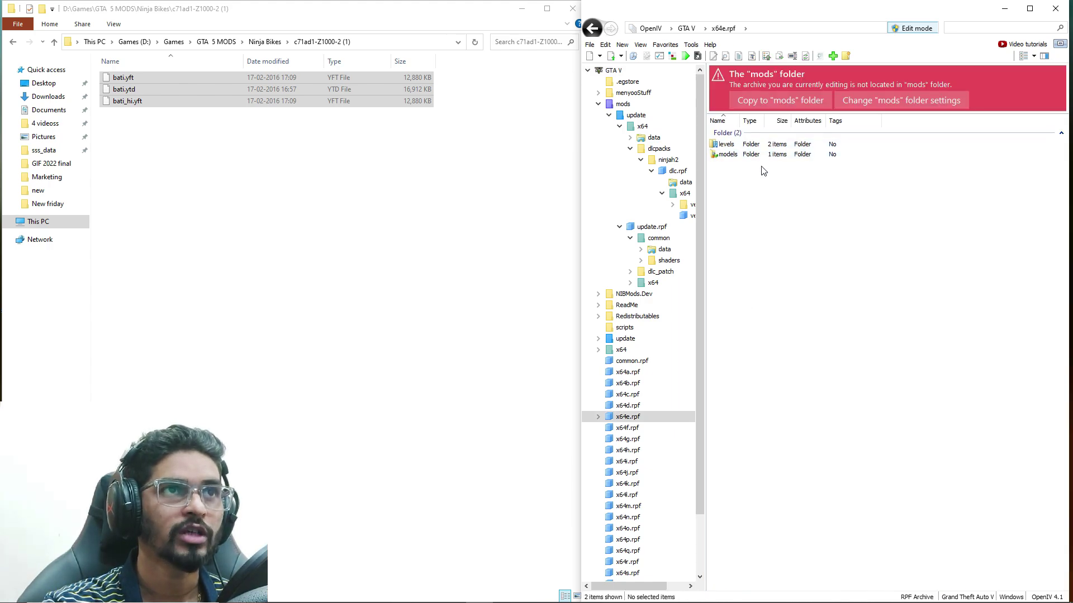
left_click(769, 99)
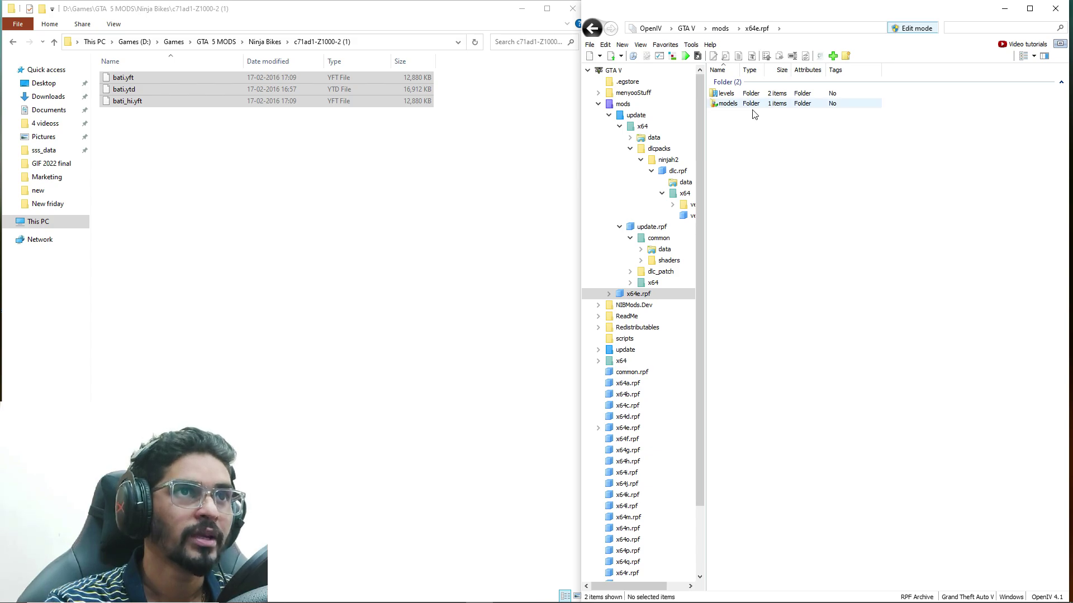
Go to mods > x64e.rpf > levels > gta5 > vehicles.rpf and filter its files by "bati".
left_click(720, 28)
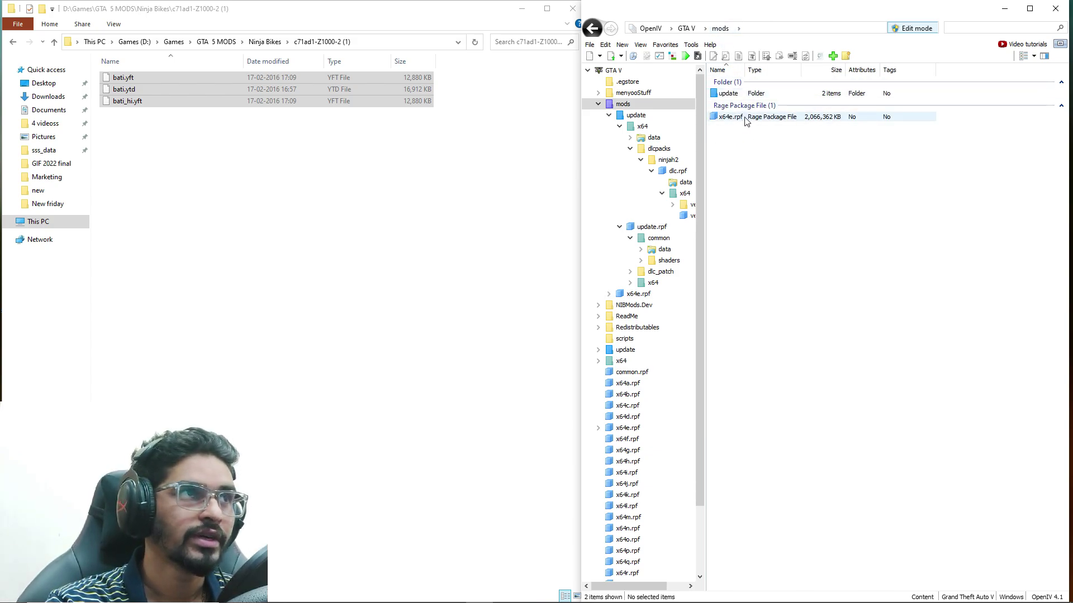
double_click(777, 118)
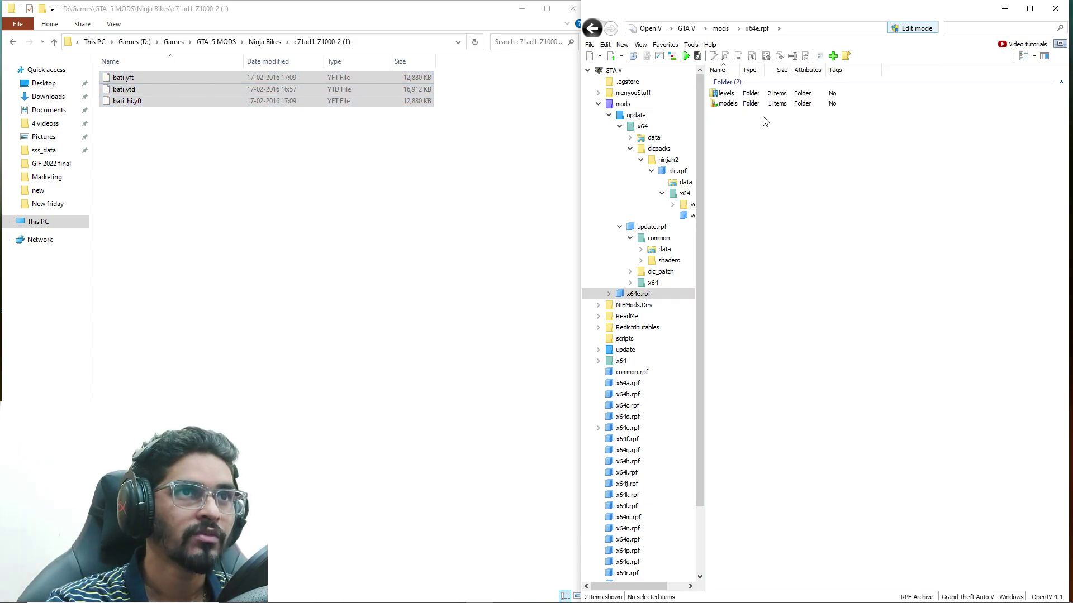
double_click(763, 95)
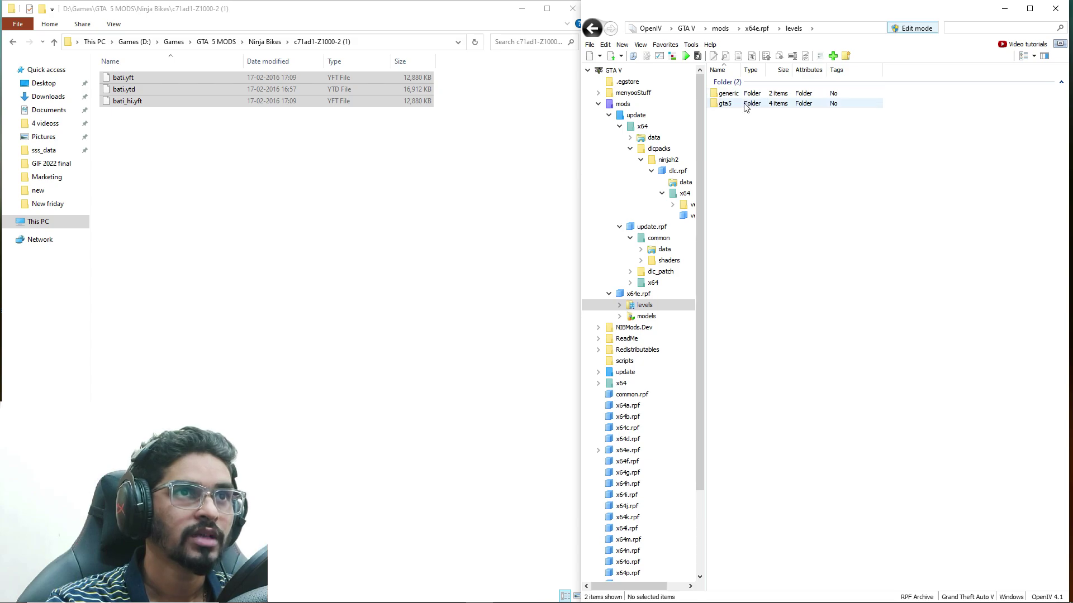
double_click(762, 104)
double_click(764, 123)
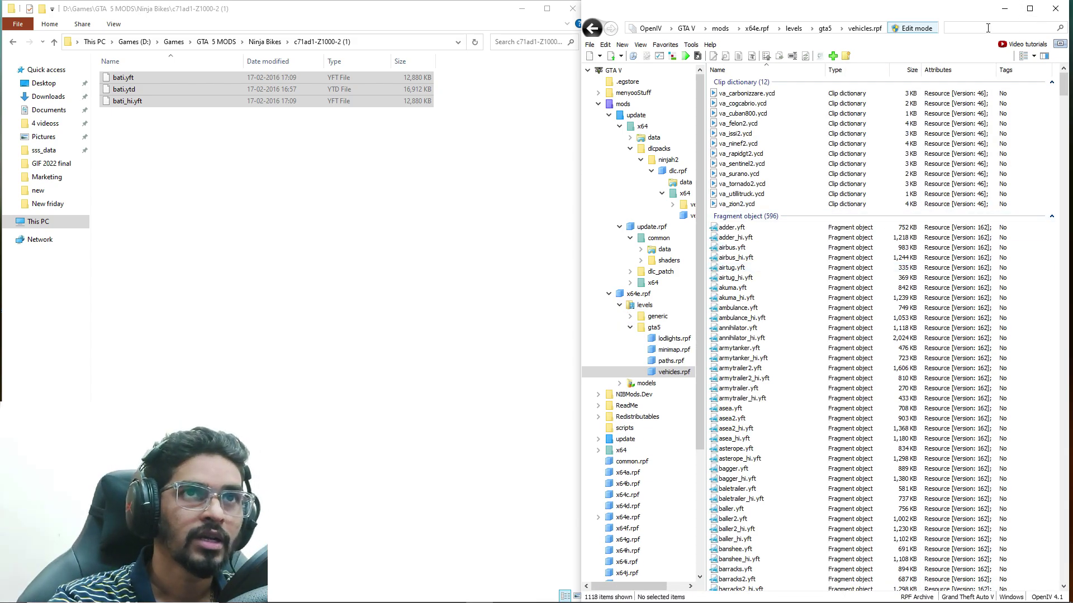
left_click(969, 33)
type("bati")
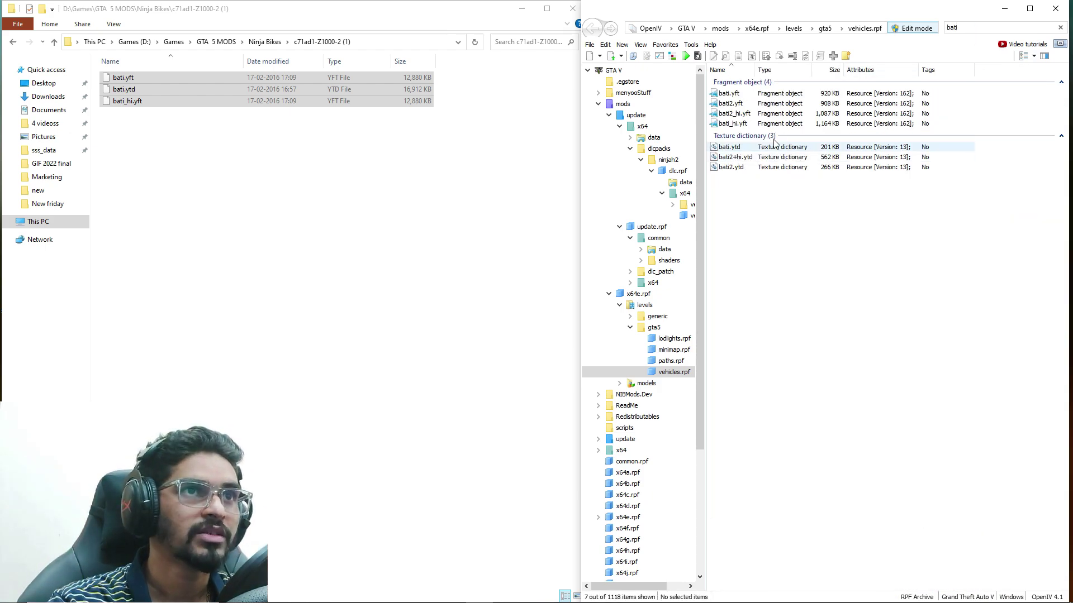
Preview the original bati.yft bike model, rotate it, and close the viewer.
left_click(766, 98)
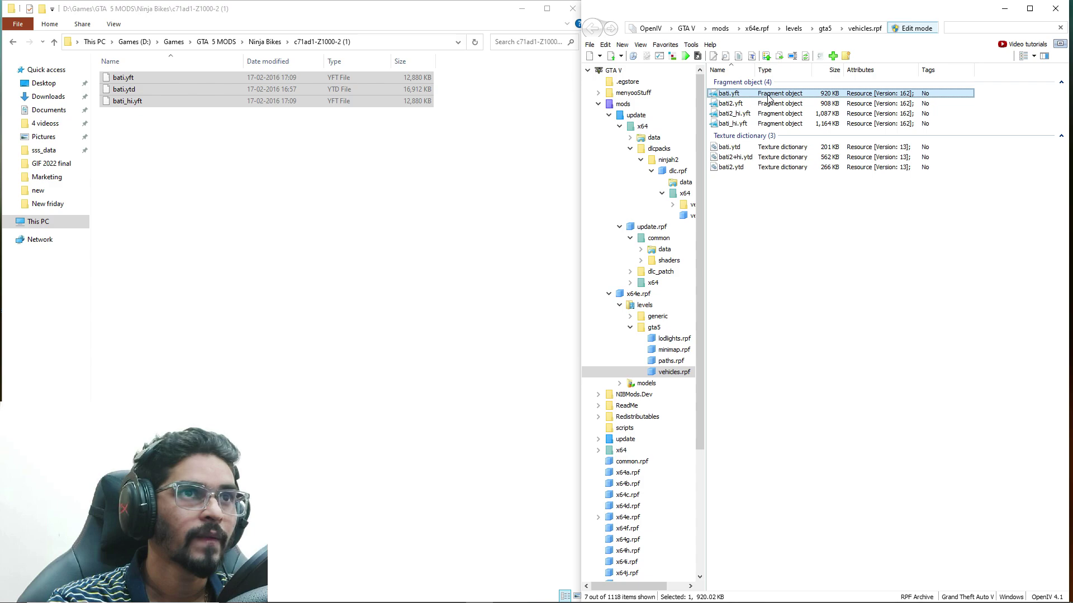
double_click(776, 98)
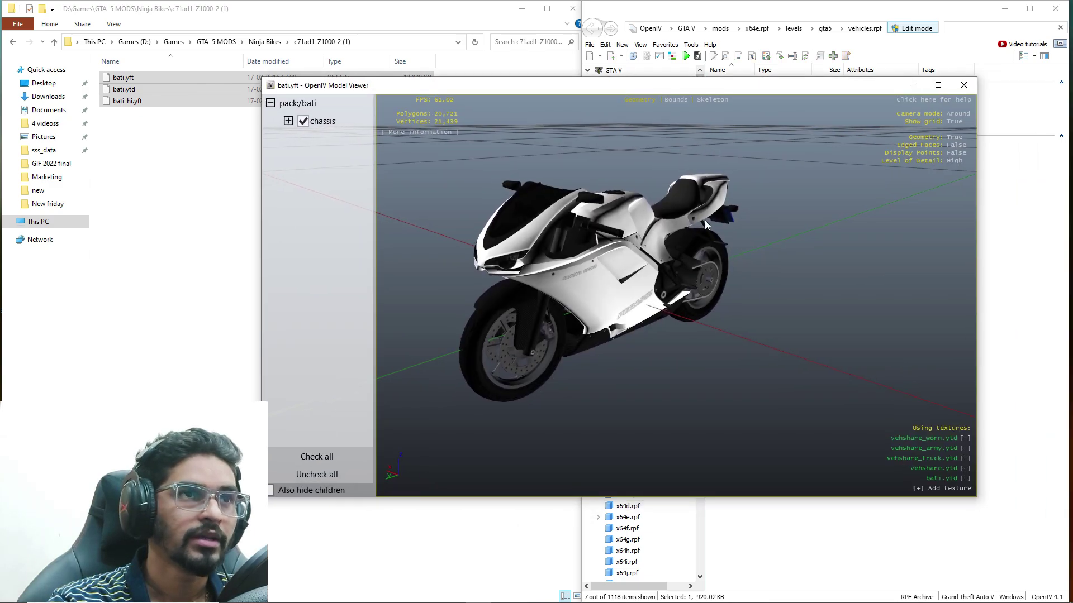
mouse_move(705, 220)
left_mouse_down()
mouse_move(741, 270)
mouse_move(574, 241)
mouse_move(478, 240)
mouse_move(699, 230)
left_mouse_up()
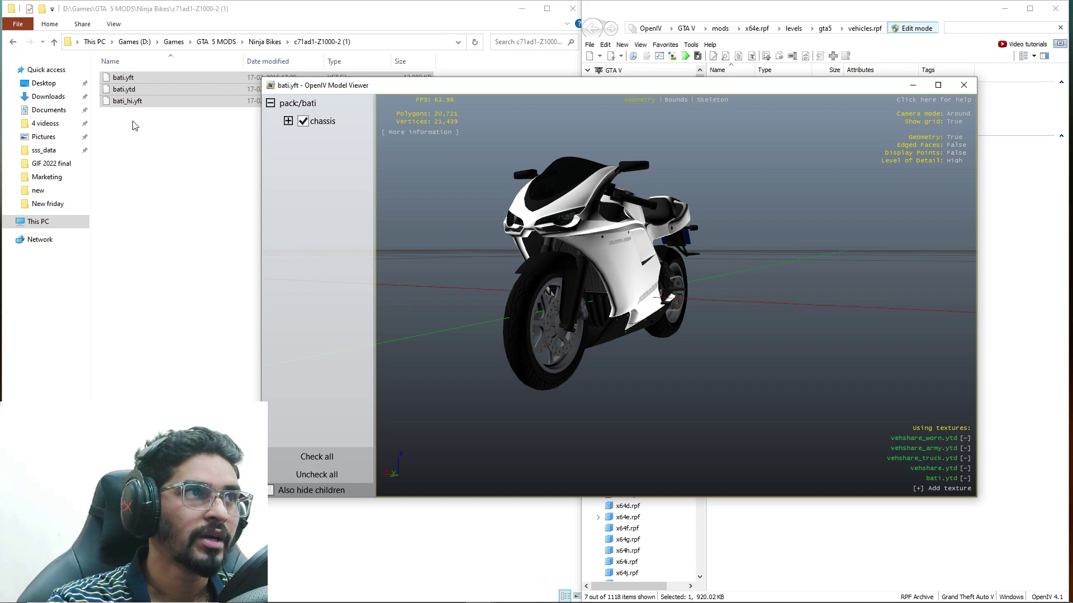
left_click(959, 85)
Replace bati.yft, bati.ytd and bati_hi.yft in vehicles.rpf with the Z1000 files, and preview the new bati.yft model from both sides.
left_click_drag(291, 101, 821, 115)
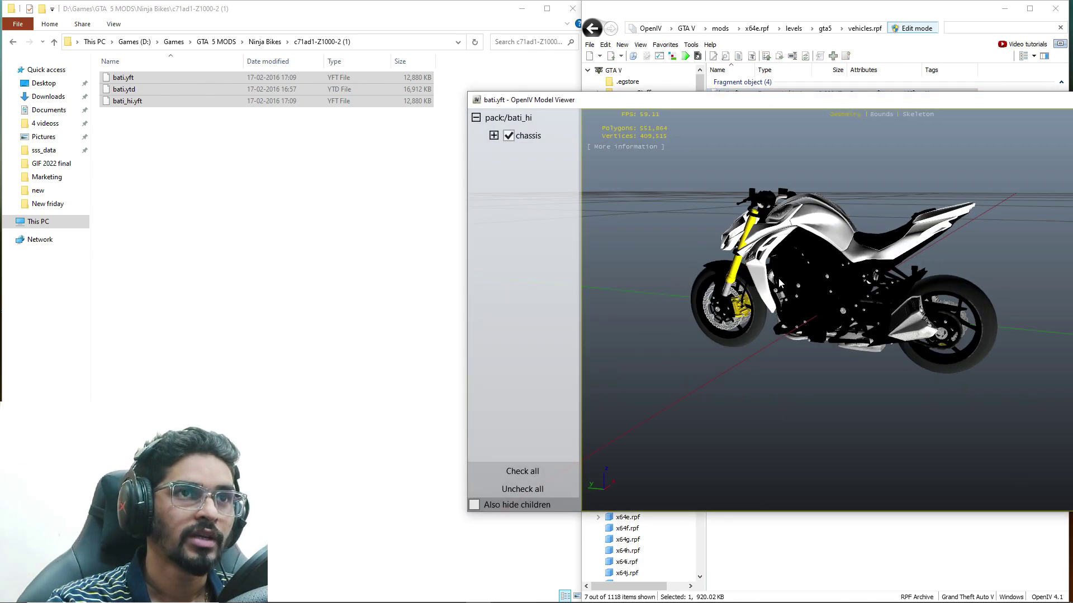
left_click_drag(651, 271, 825, 286)
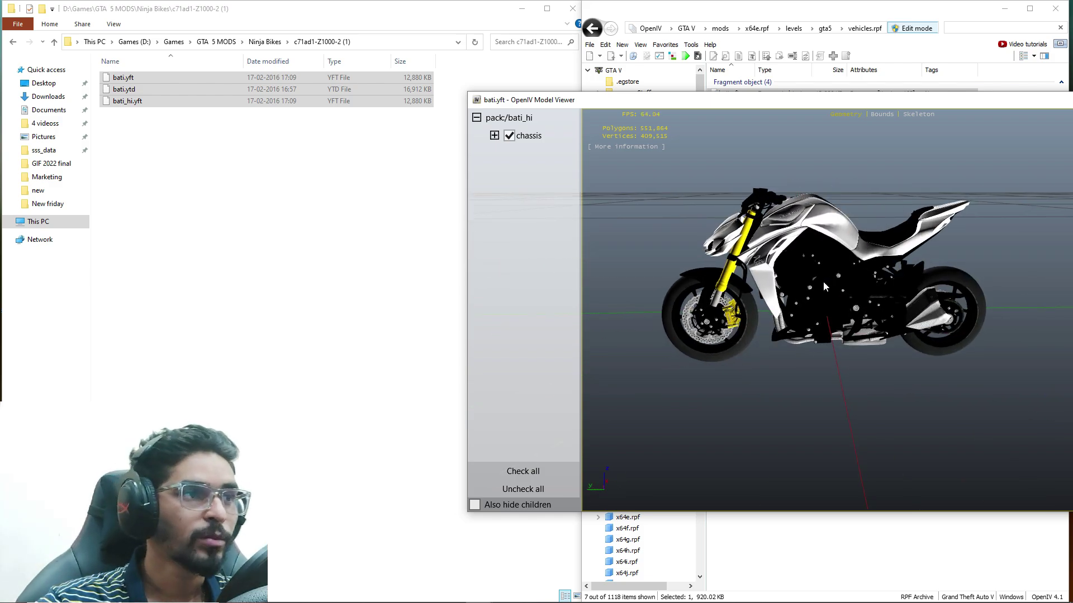
left_click_drag(904, 100, 788, 154)
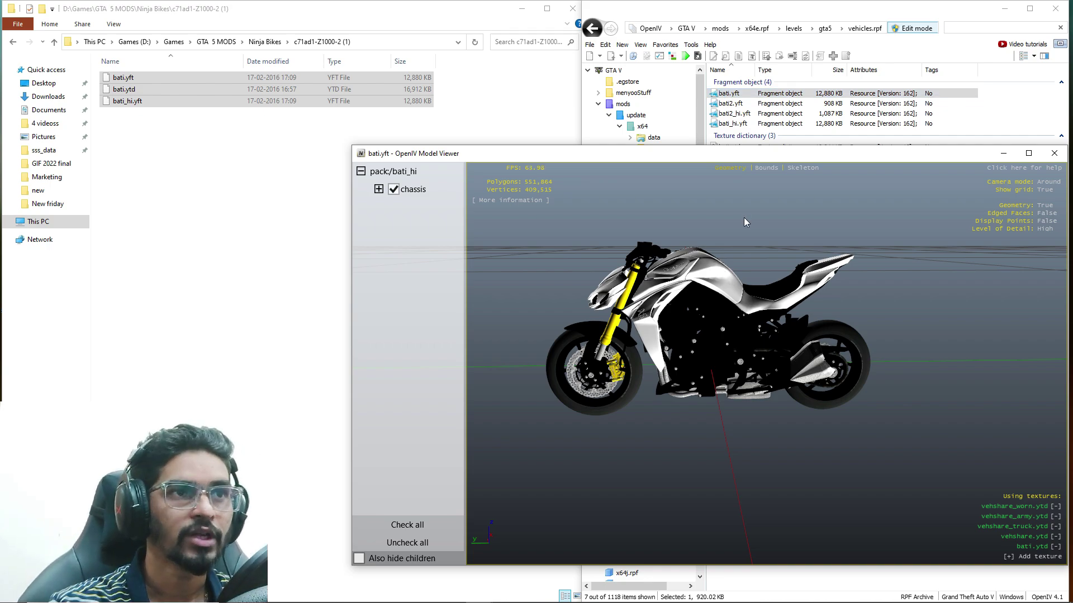
left_click_drag(744, 222, 905, 268)
left_click_drag(1038, 155, 939, 157)
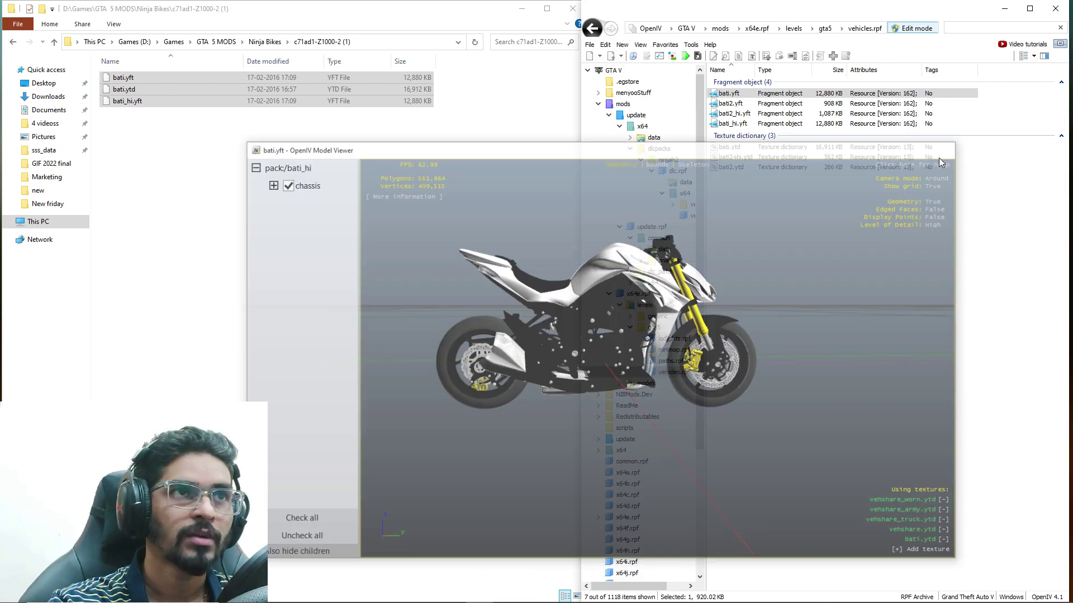
left_click(941, 153)
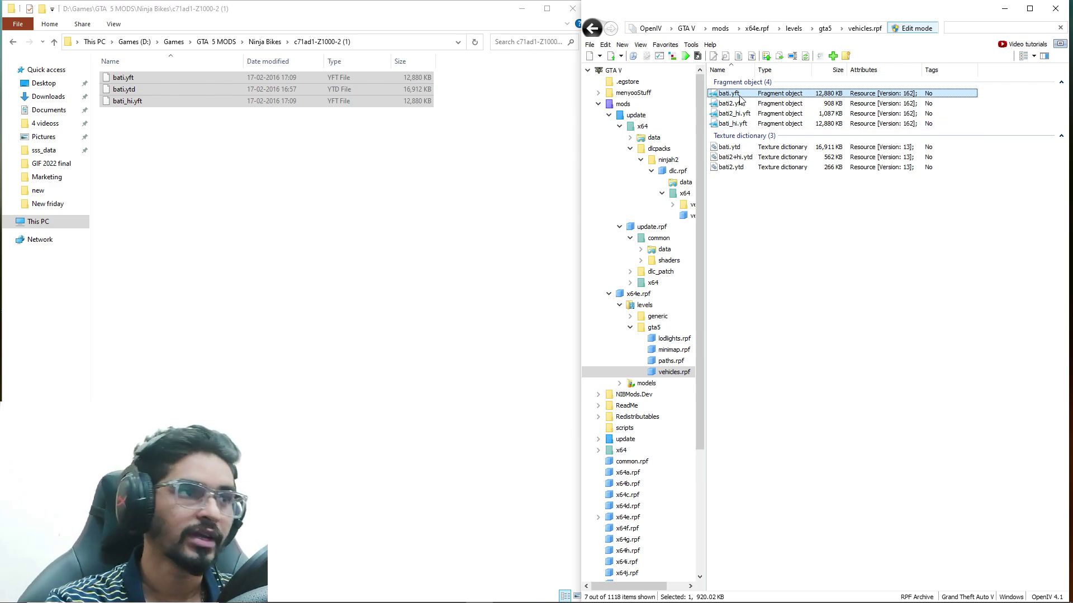
Append "- Done" to the Kawasaki Z1000 2.0 entry in the Notepad notes and highlight the Kawasaki ZX10R - 2016 entry.
key("alt+Tab")
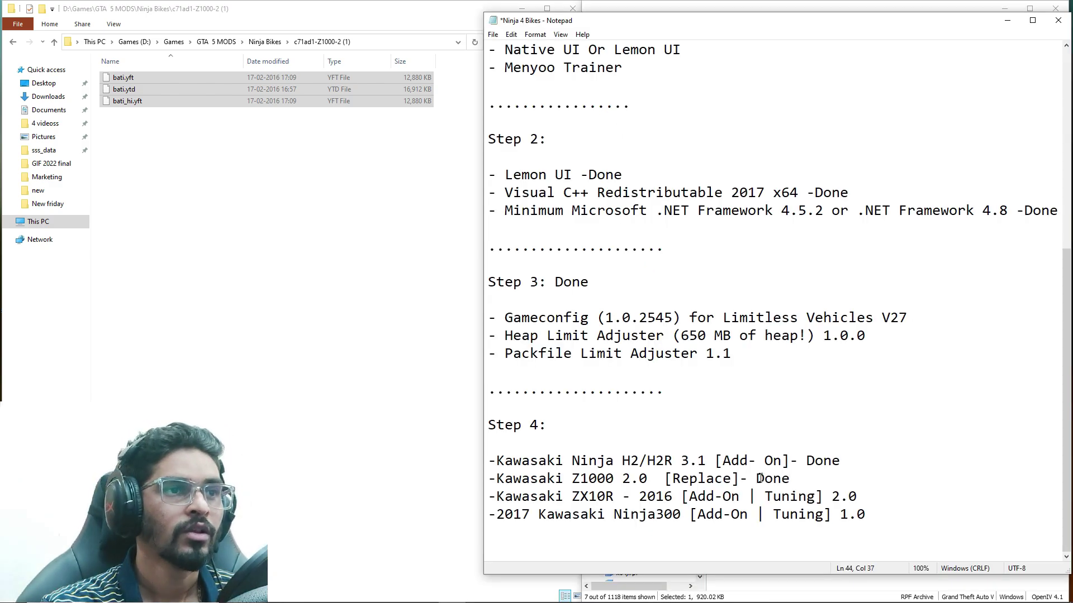
left_click_drag(497, 499, 897, 495)
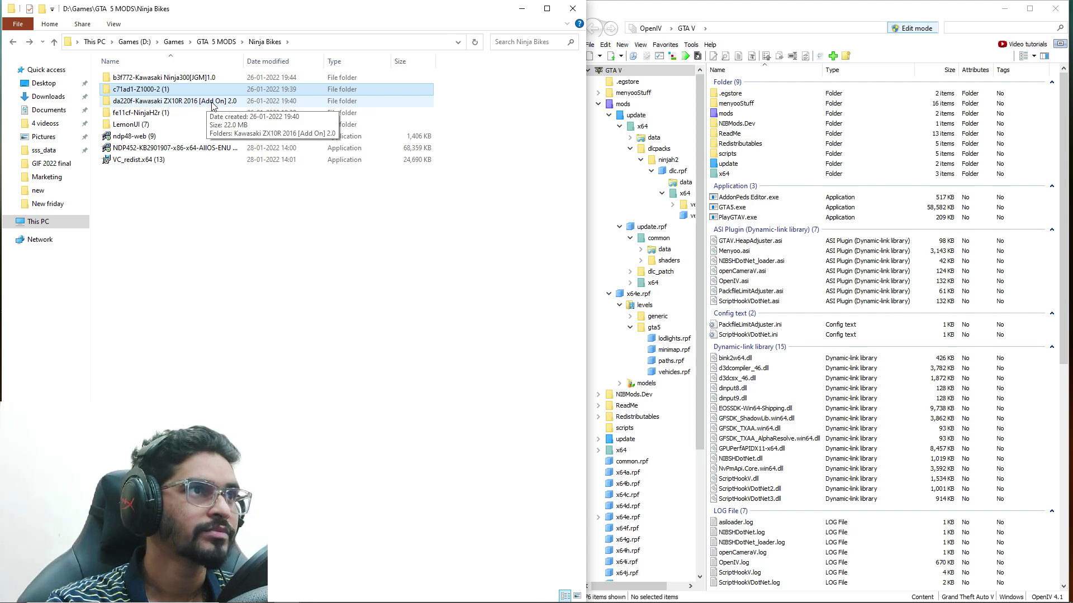
Open the Kawasaki ZX10R 2016 [Add On] 2.0 mod folder down to its inner files and check the zx10r subfolder.
double_click(212, 107)
left_click(166, 82)
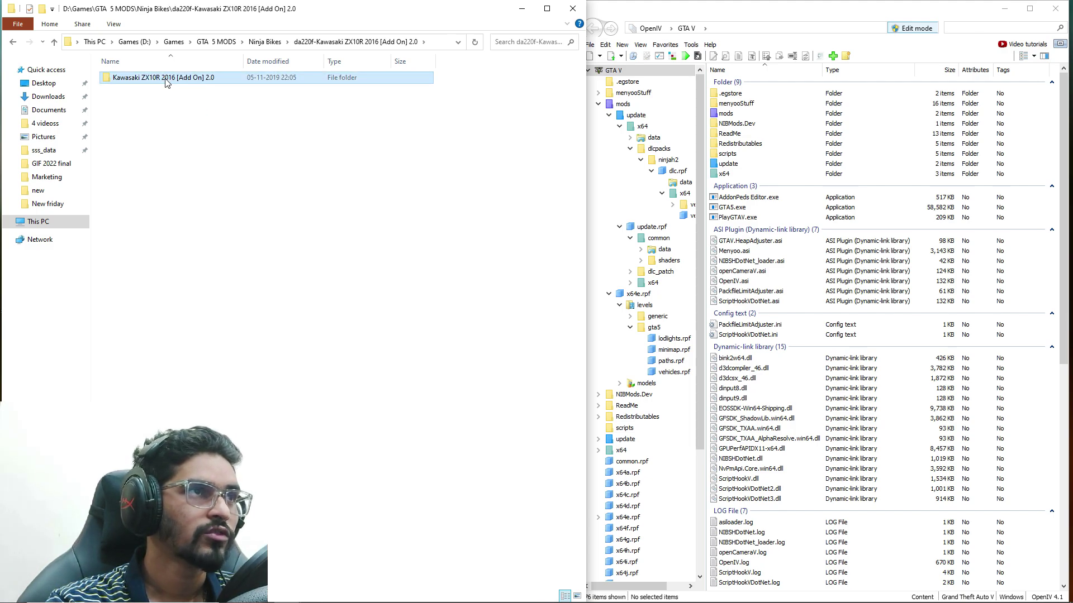
double_click(165, 83)
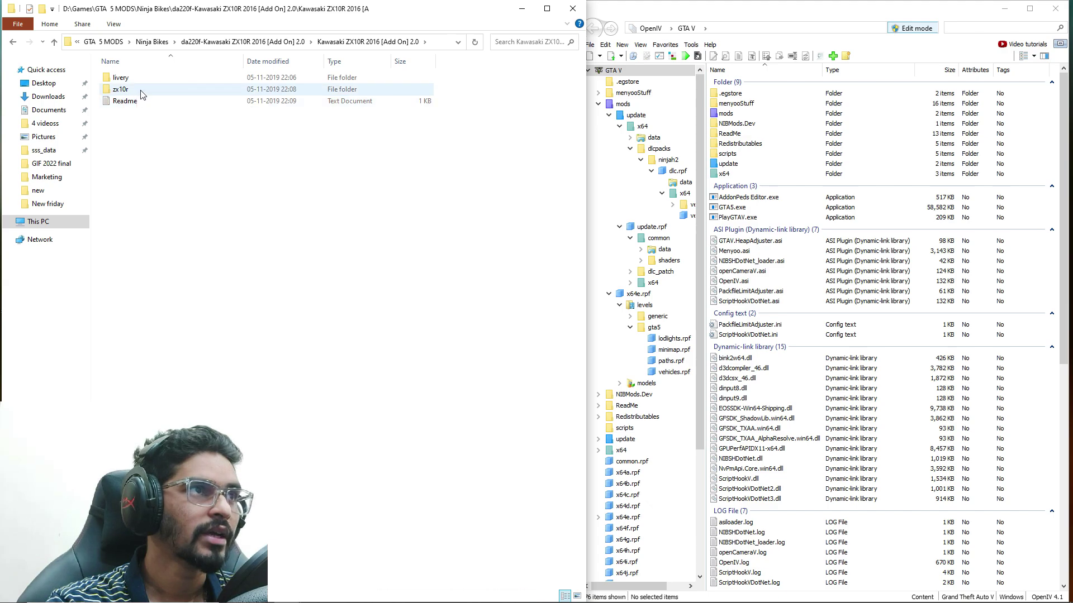
double_click(144, 90)
left_click(13, 43)
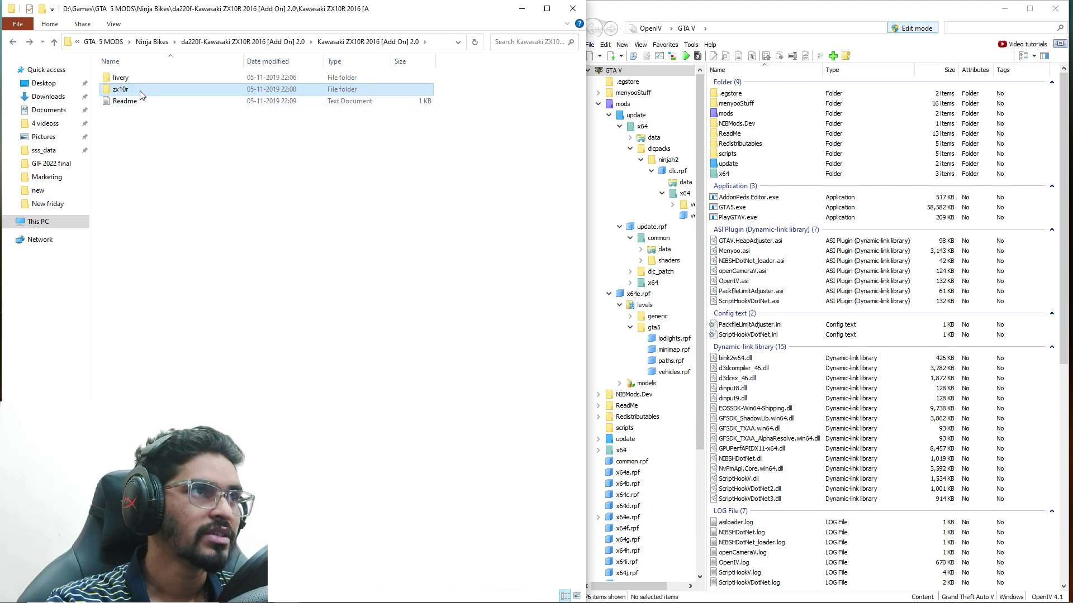
Go to mods > update > x64 > dlcpacks and add the zx10r folder from the mod files.
left_click(729, 114)
double_click(729, 113)
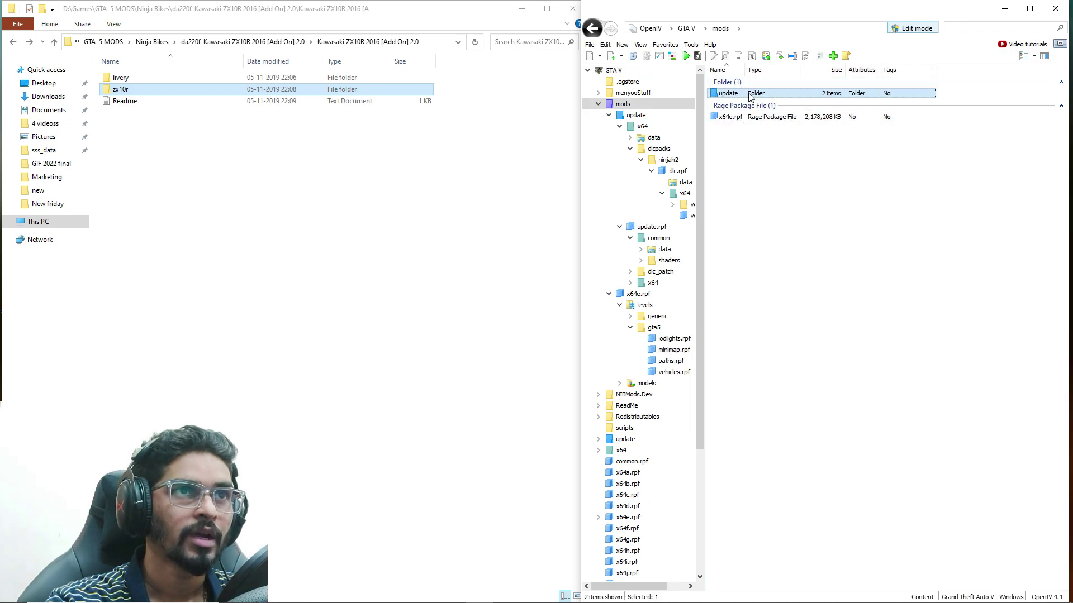
double_click(766, 94)
double_click(766, 95)
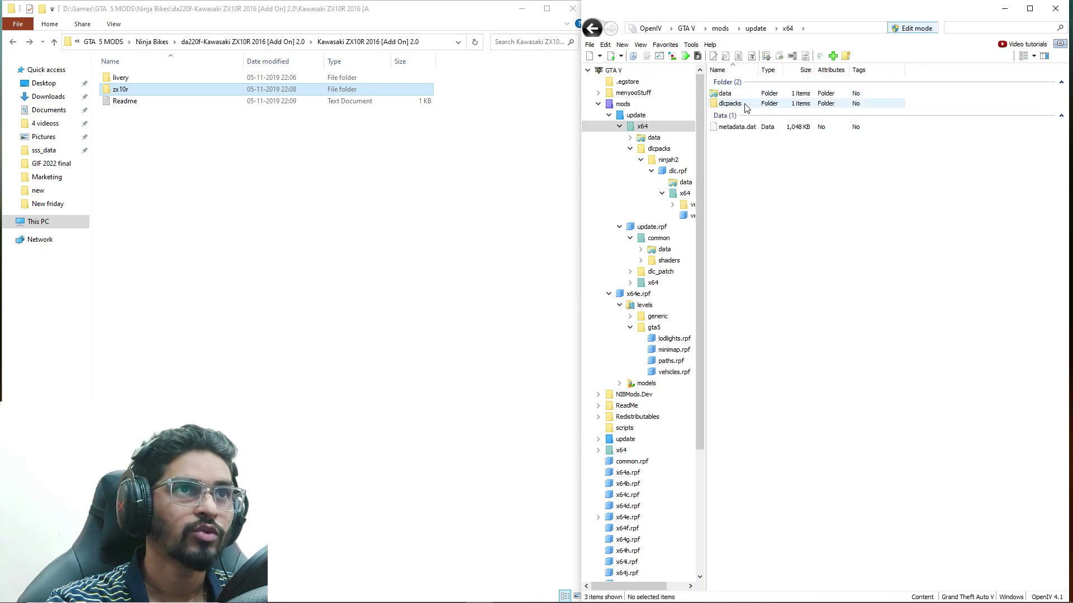
double_click(752, 104)
left_click_drag(145, 92, 874, 156)
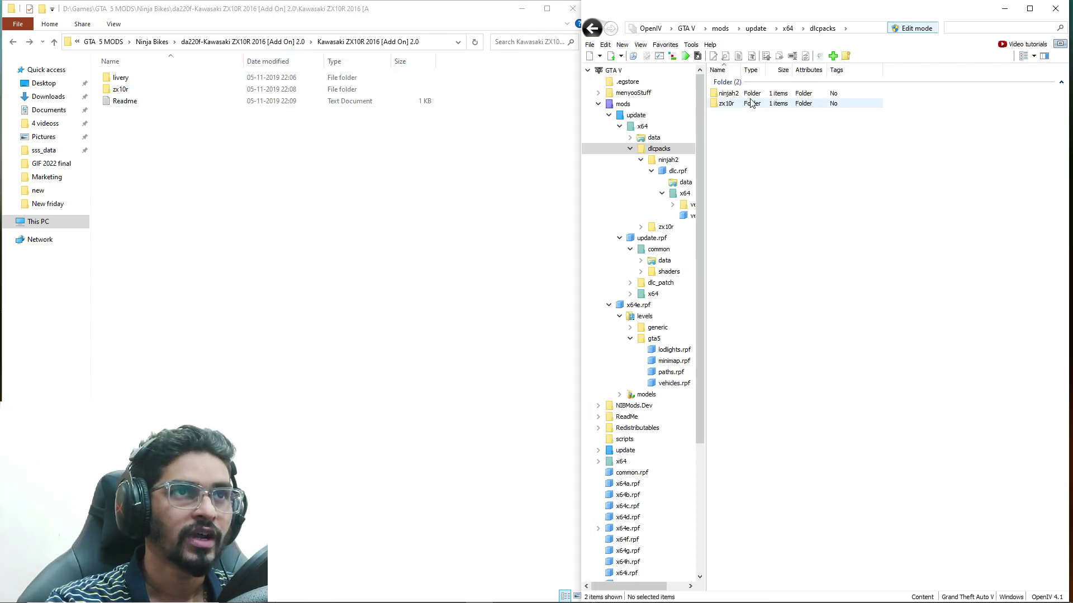
Open dlc.rpf in the added zx10r folder, check its common > data meta files, and return to the archive root.
double_click(752, 105)
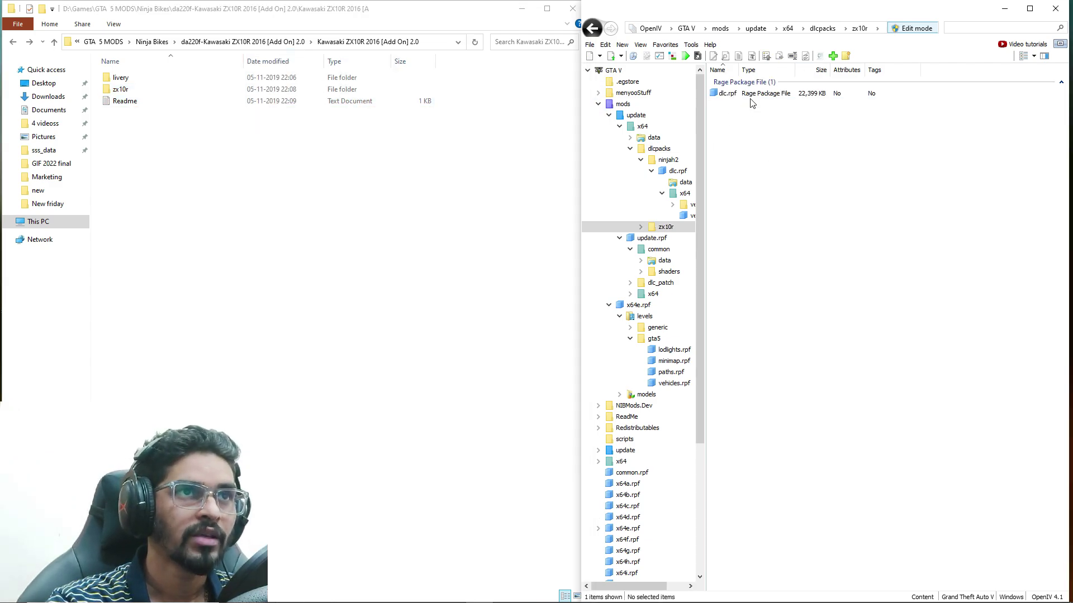
double_click(760, 95)
double_click(753, 94)
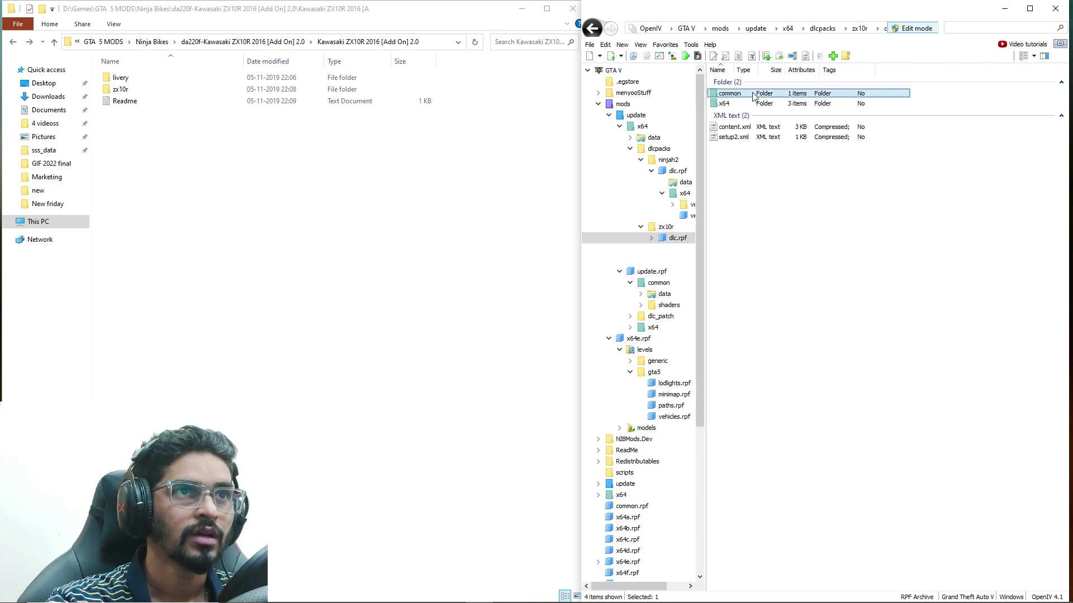
double_click(753, 93)
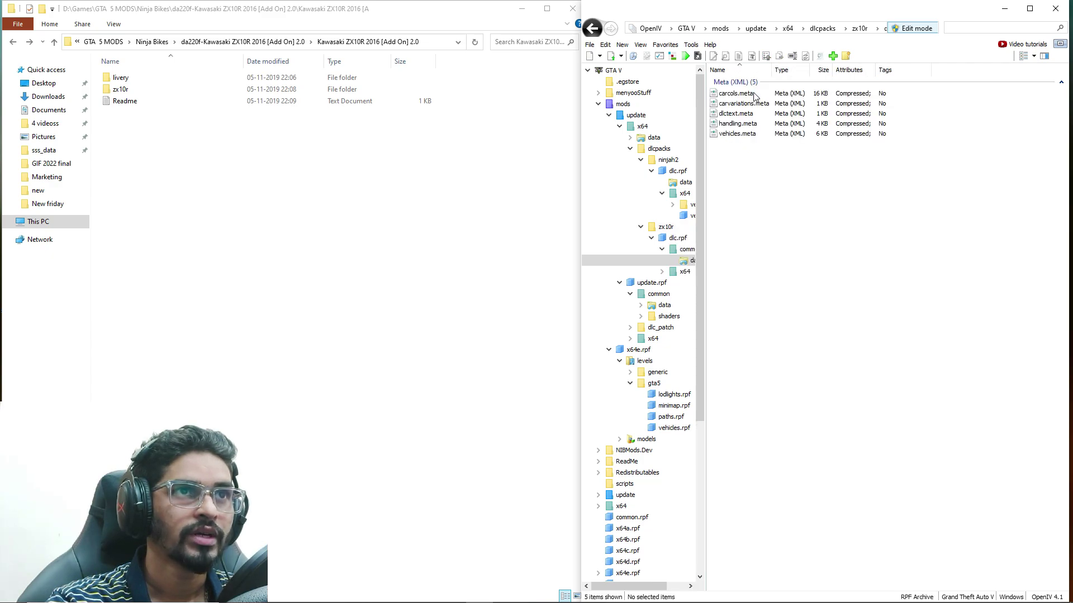
left_click(589, 30)
left_click(590, 30)
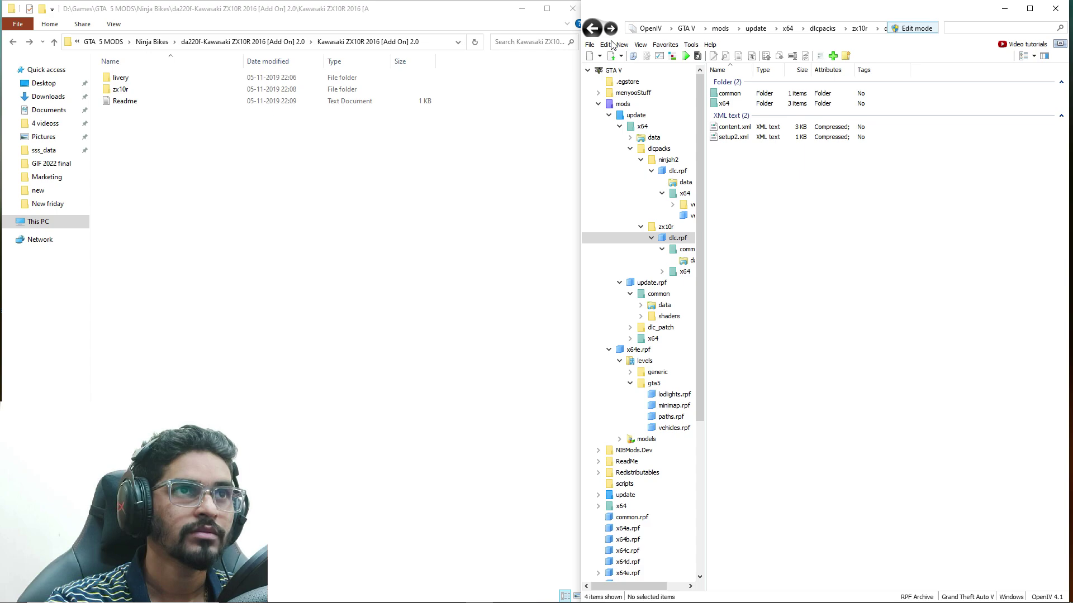
Preview black_mgrd_2.yft from x64 > vehiclemods > zx10r_mods.rpf, and close the model viewer.
double_click(753, 104)
double_click(755, 104)
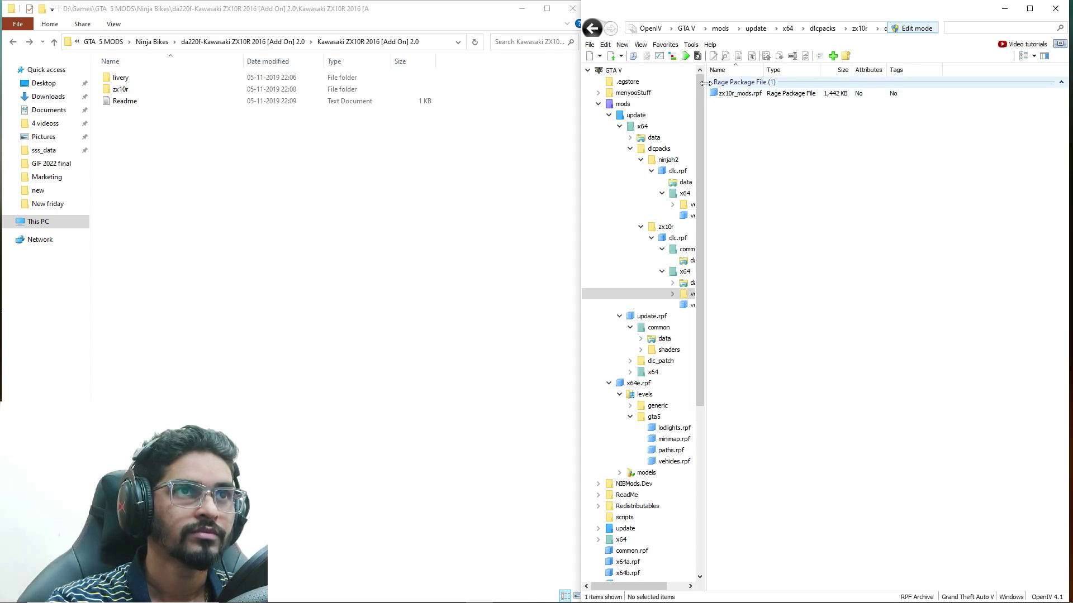
double_click(771, 94)
double_click(753, 104)
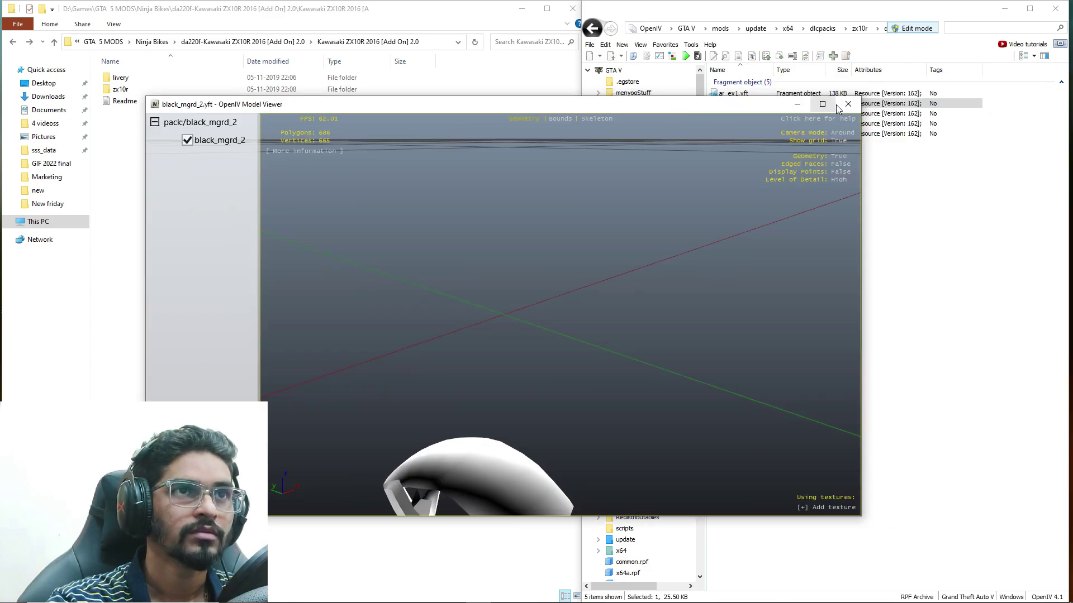
left_click(847, 104)
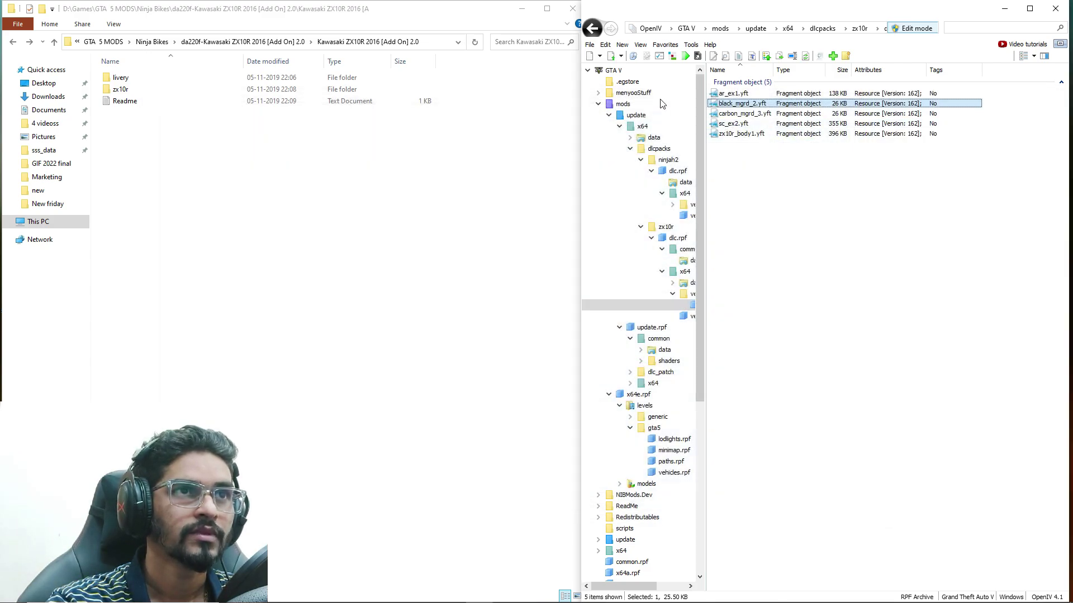
Preview the zx10r.yft bike model from x64 > vehicles.rpf, rotate it to see its other side, and close the viewer.
left_click(592, 28)
left_click(591, 28)
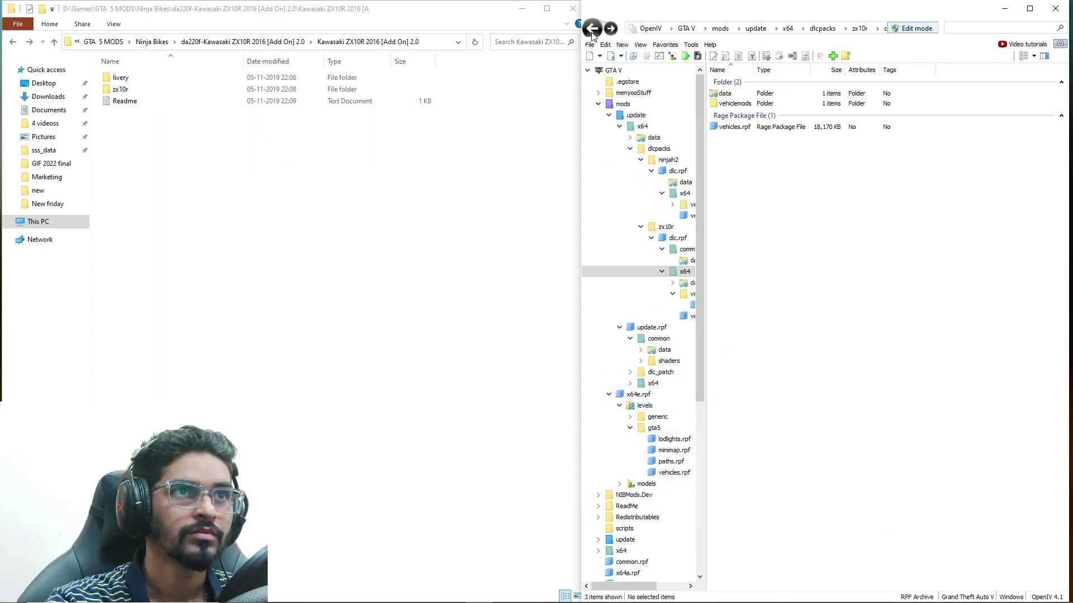
double_click(751, 128)
left_click(761, 93)
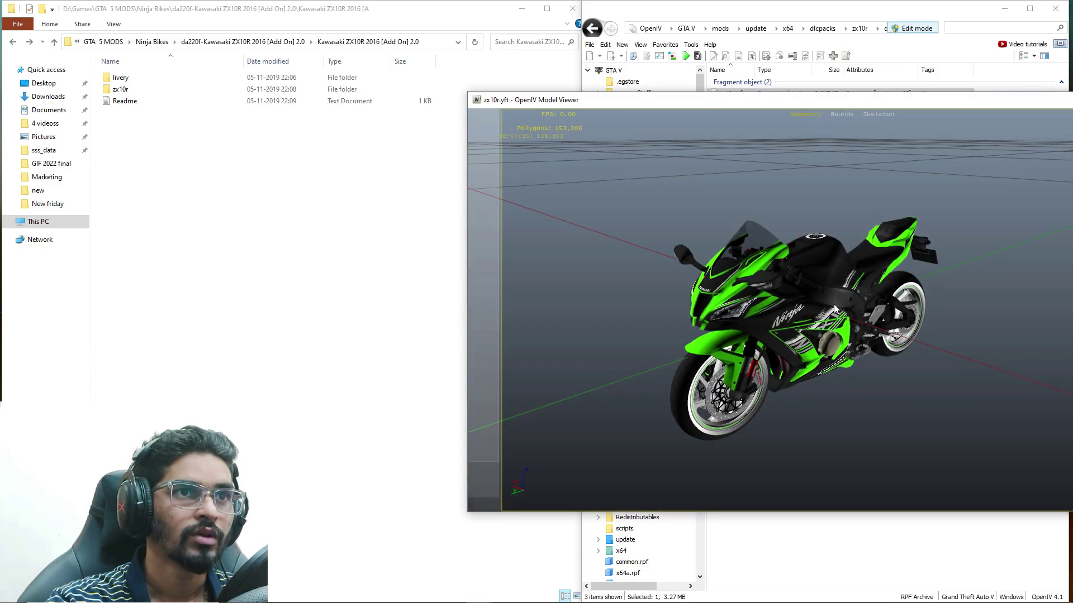
left_click_drag(834, 304, 698, 268)
left_click_drag(975, 103, 539, 252)
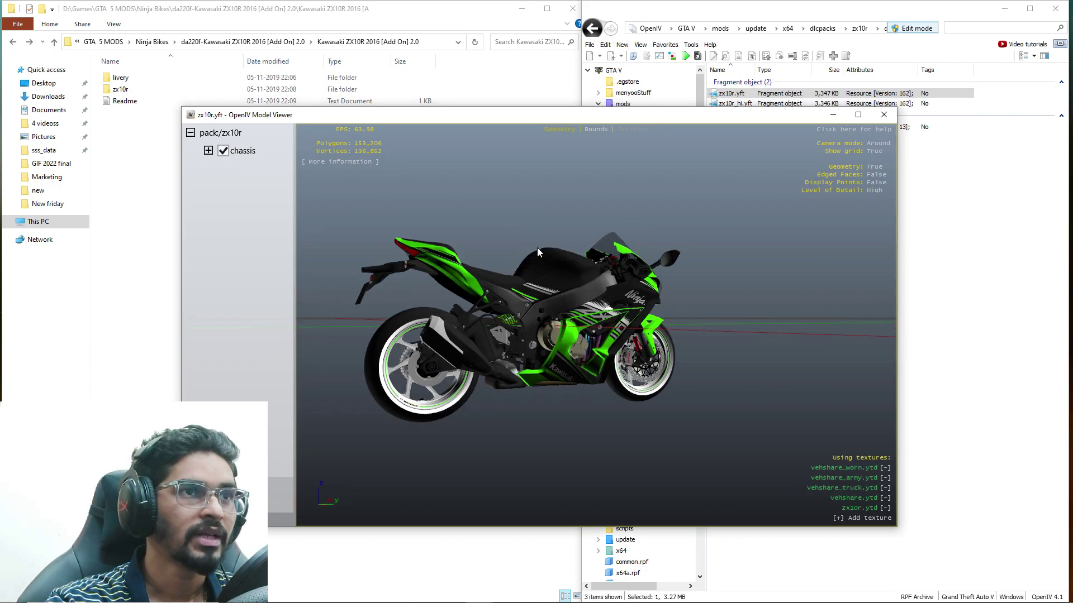
left_click(884, 114)
Return to the mods folder of GTA V.
left_click(720, 29)
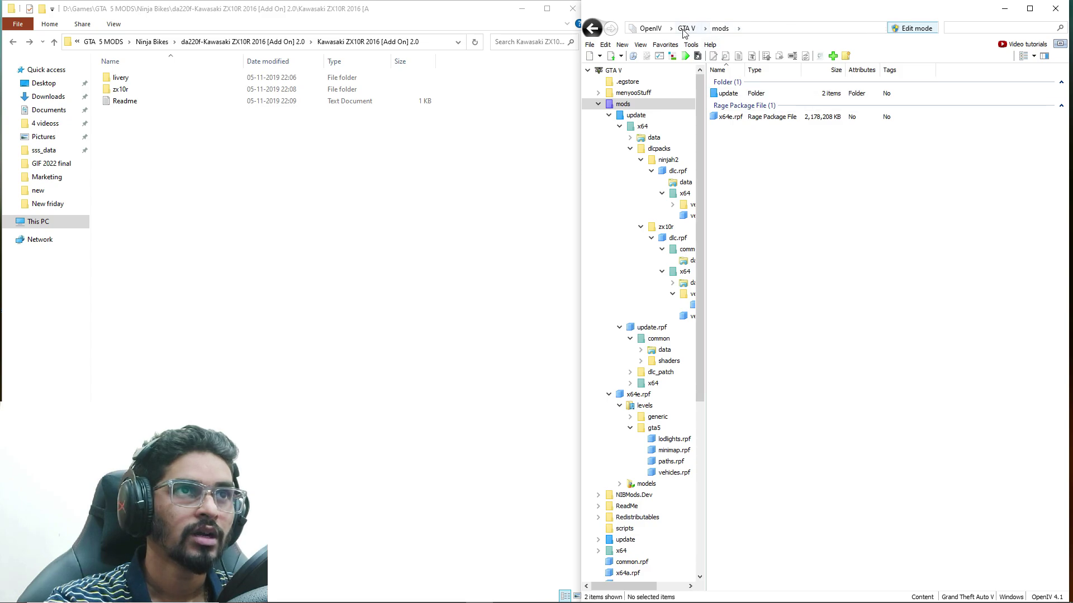
left_click(683, 31)
double_click(752, 116)
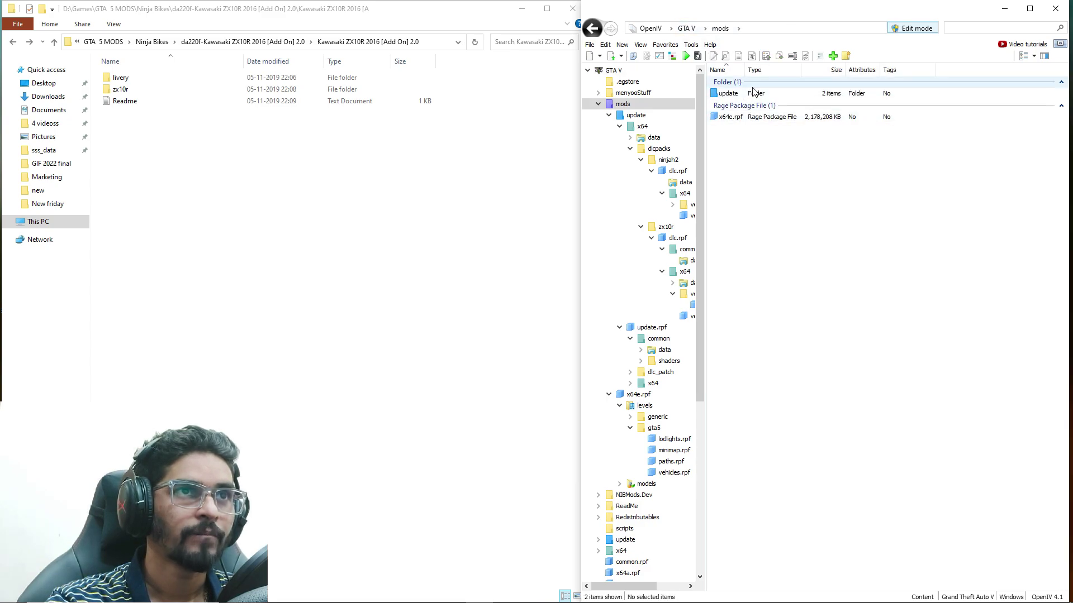